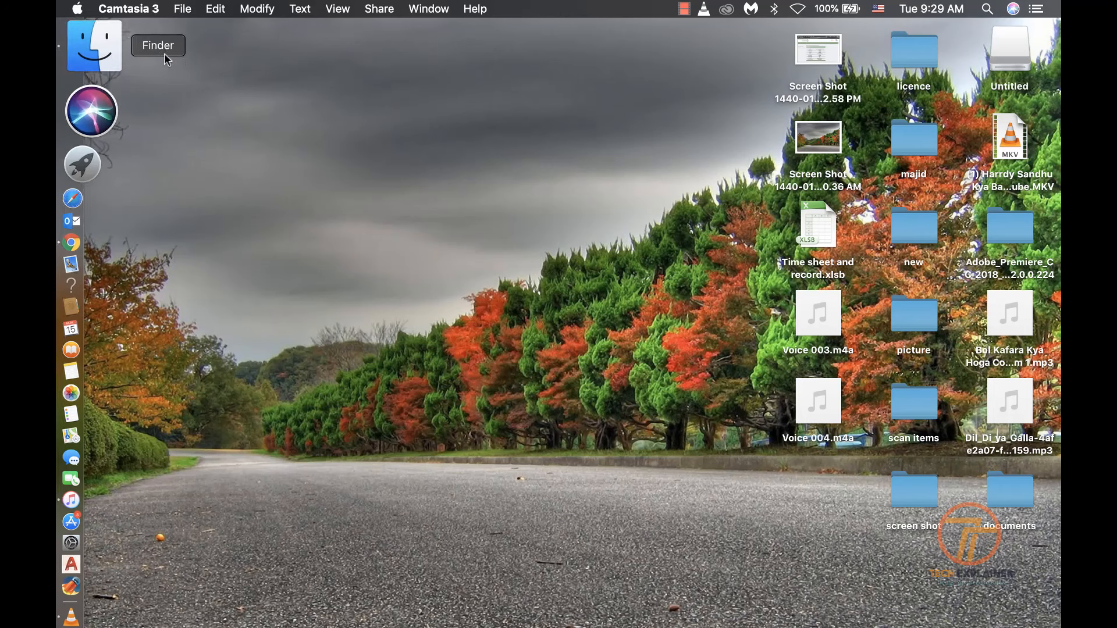
# Search Google for 'ifttt' in Chrome and open the ifttt.com home page
pyautogui.moveTo(74, 121)
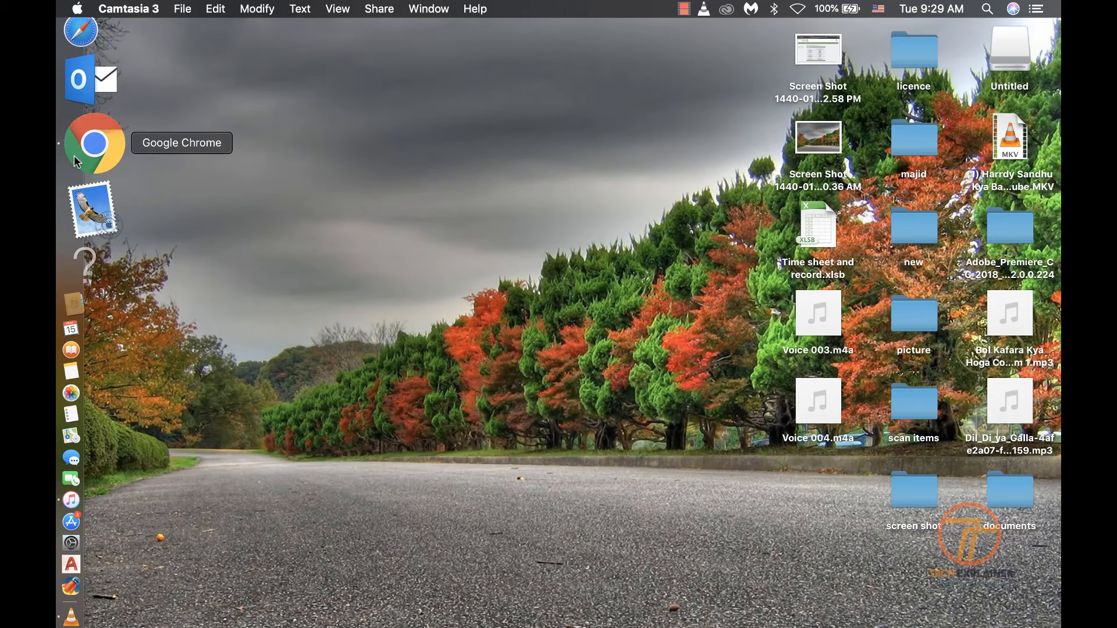
pyautogui.click(94, 139)
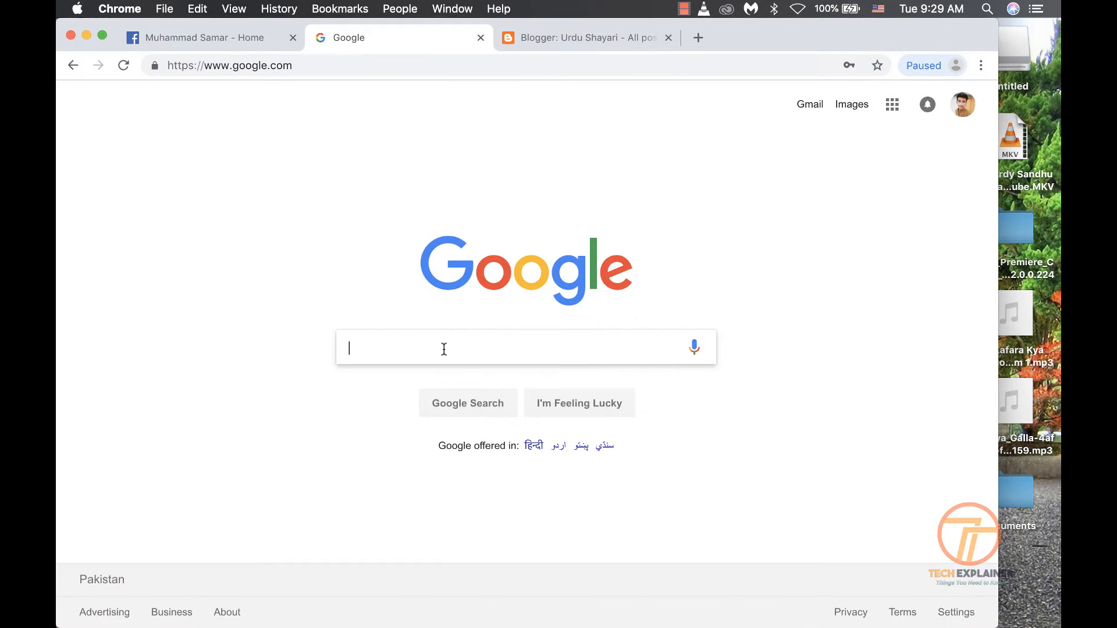
pyautogui.write('i')
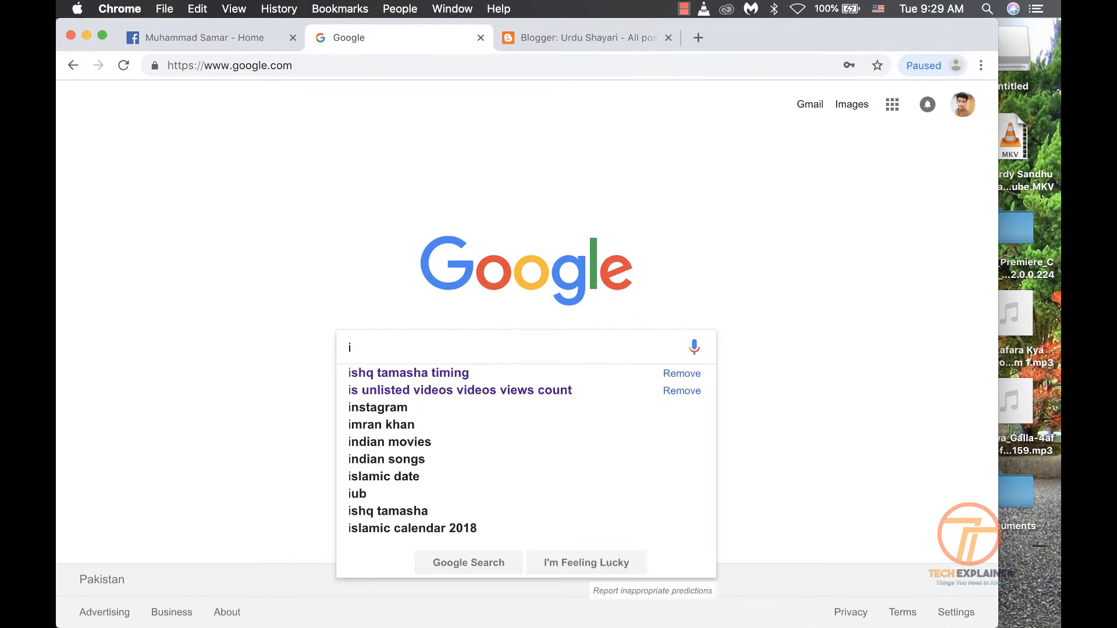
pyautogui.write('fttt')
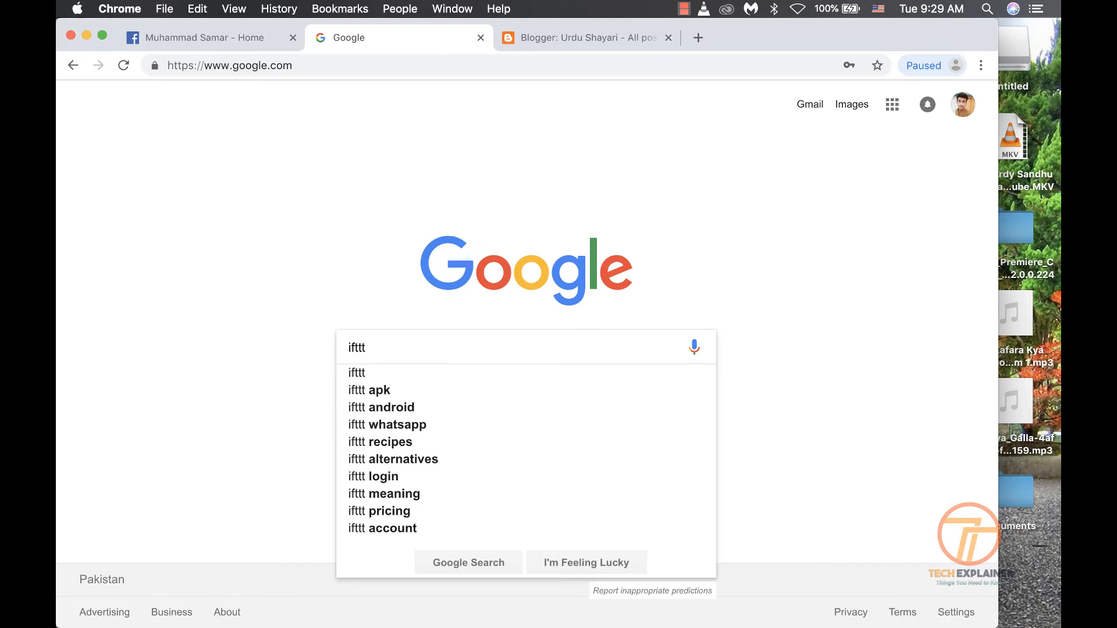
pyautogui.press('Return')
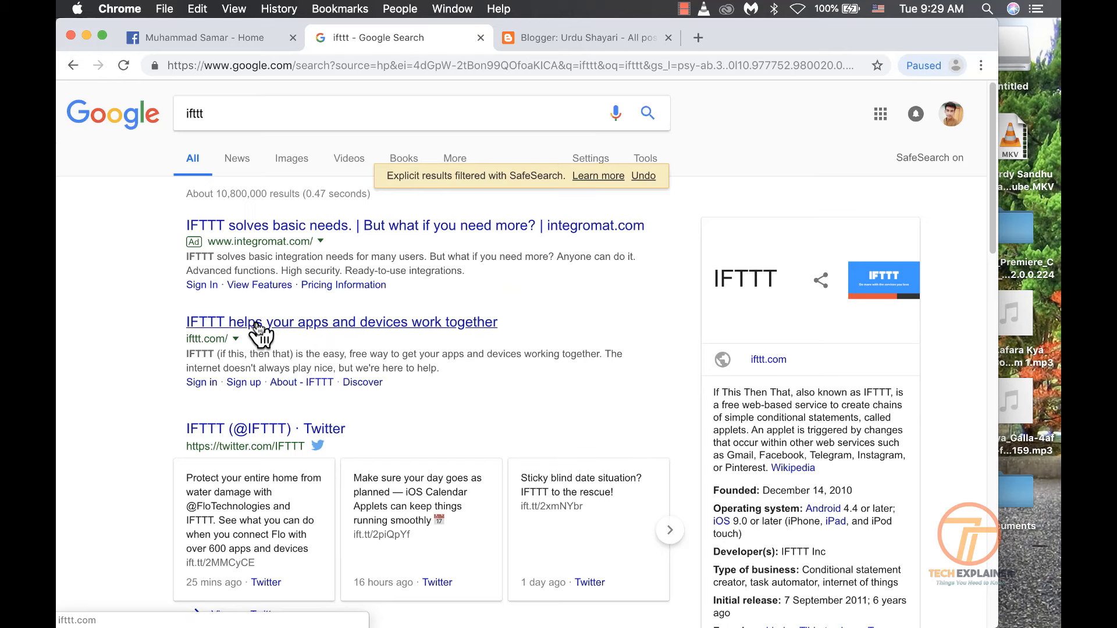
pyautogui.click(256, 324)
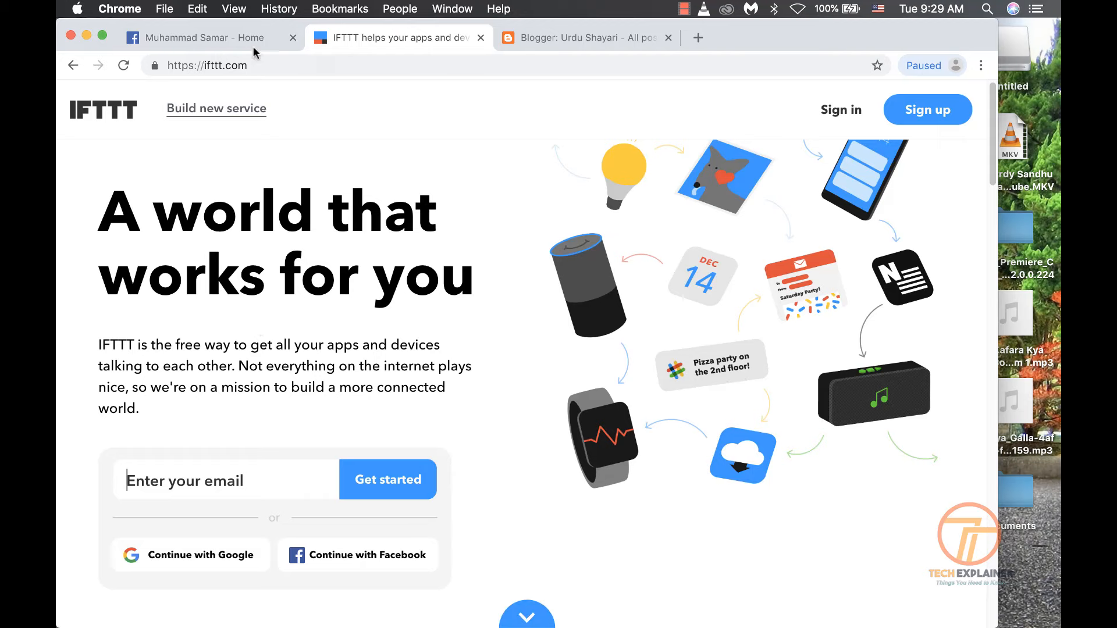
# Sign up for a new IFTTT account using an e-mail address and password
pyautogui.click(910, 110)
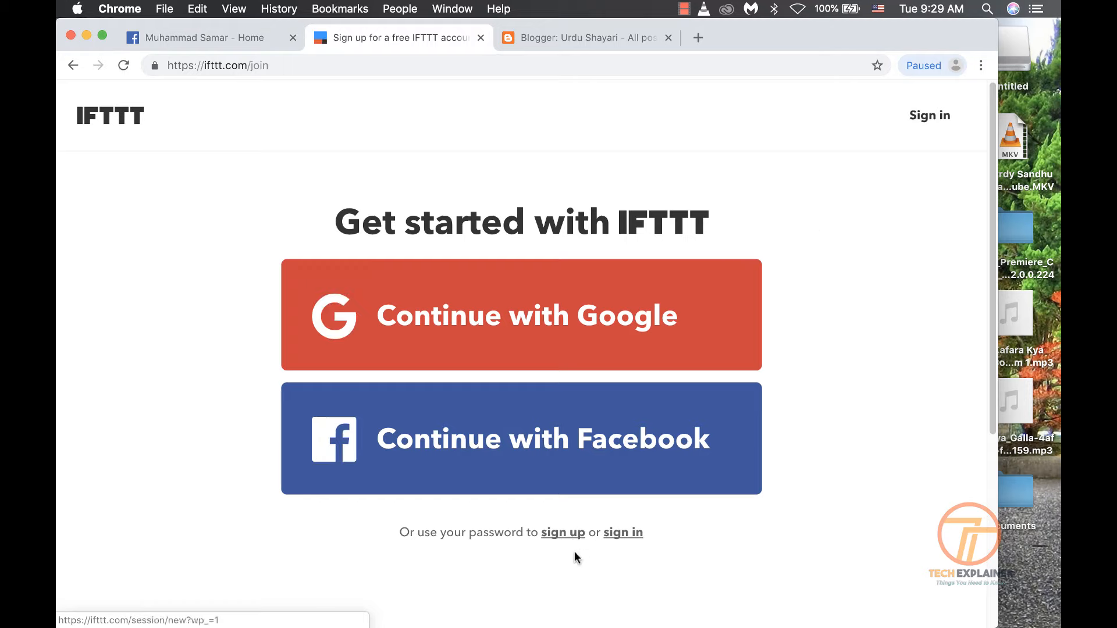
pyautogui.click(568, 532)
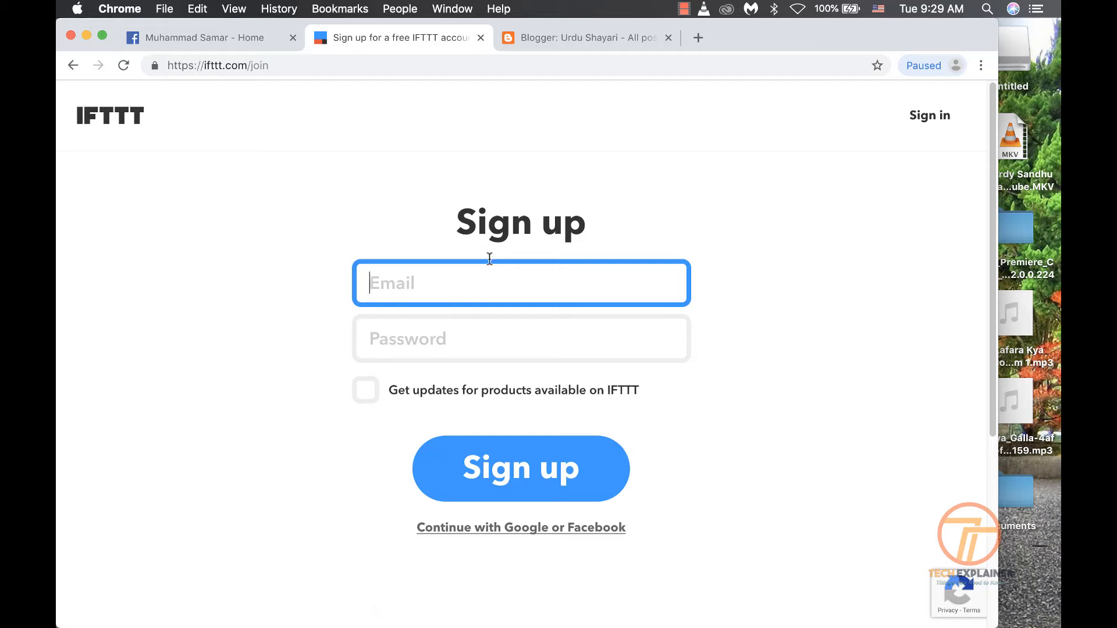
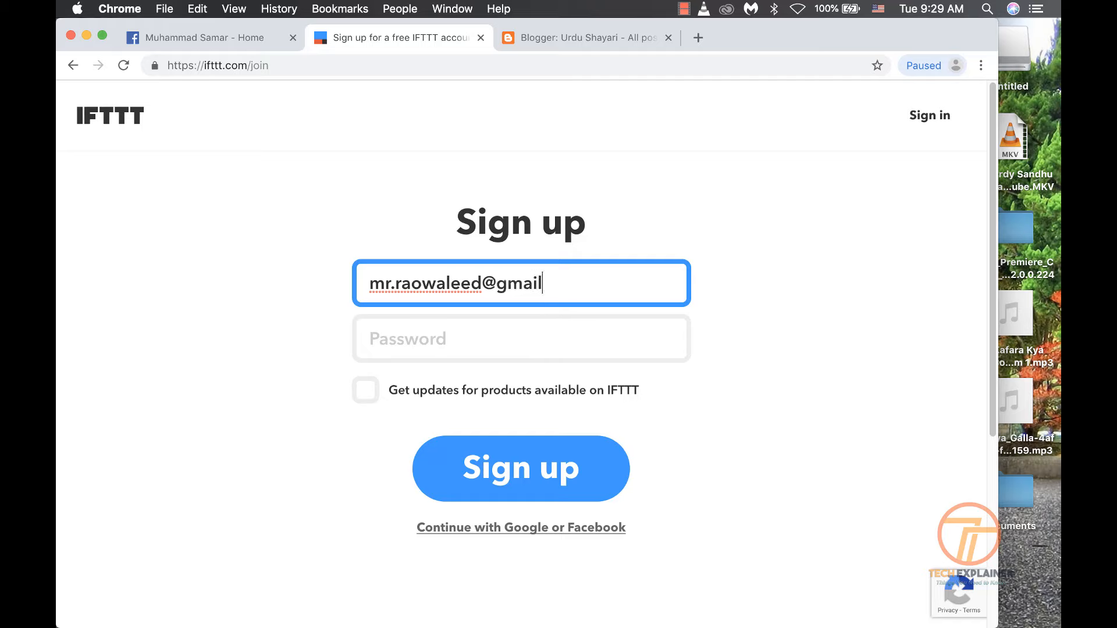
pyautogui.click(447, 330)
pyautogui.write('aaa')
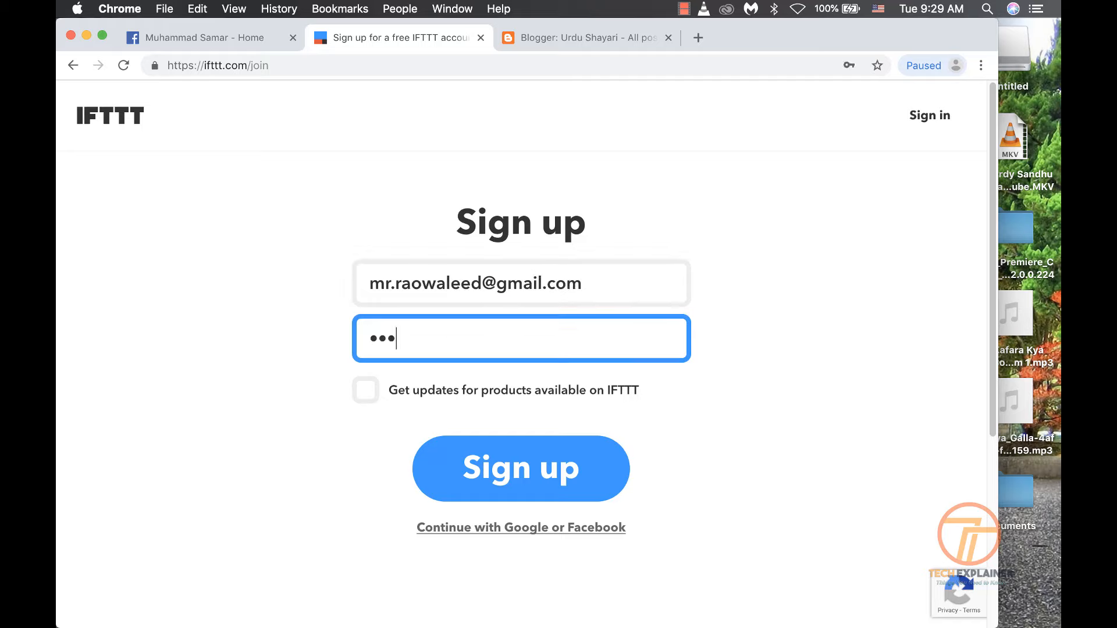
pyautogui.write('aa')
pyautogui.click(519, 482)
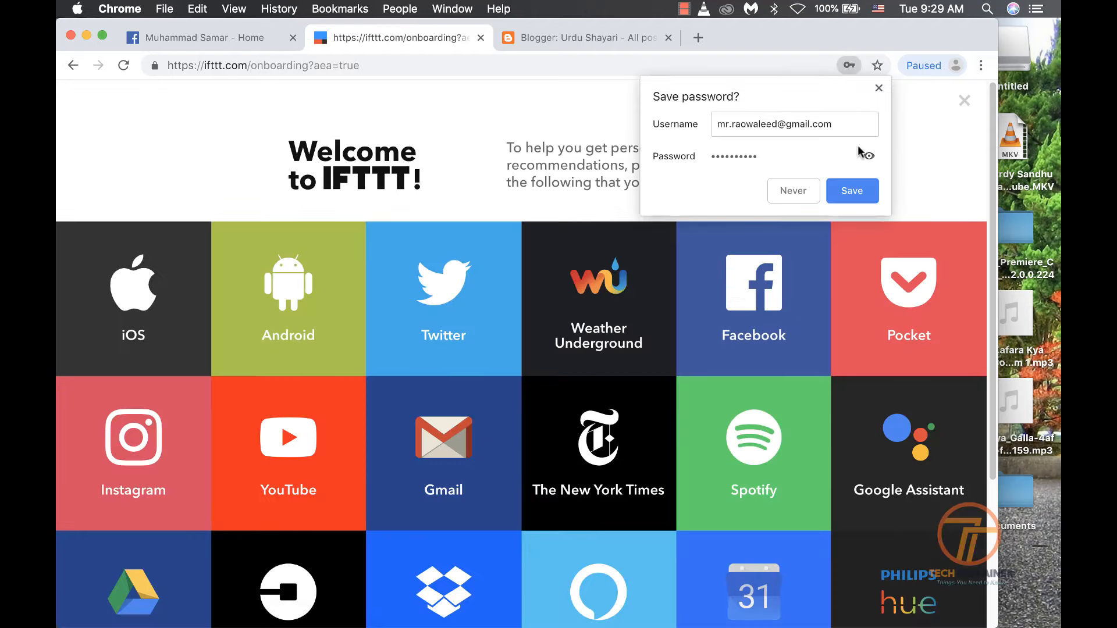
# Save the login in Chrome and mark Facebook, Twitter, Android, YouTube and Gmail as used services
pyautogui.click(866, 197)
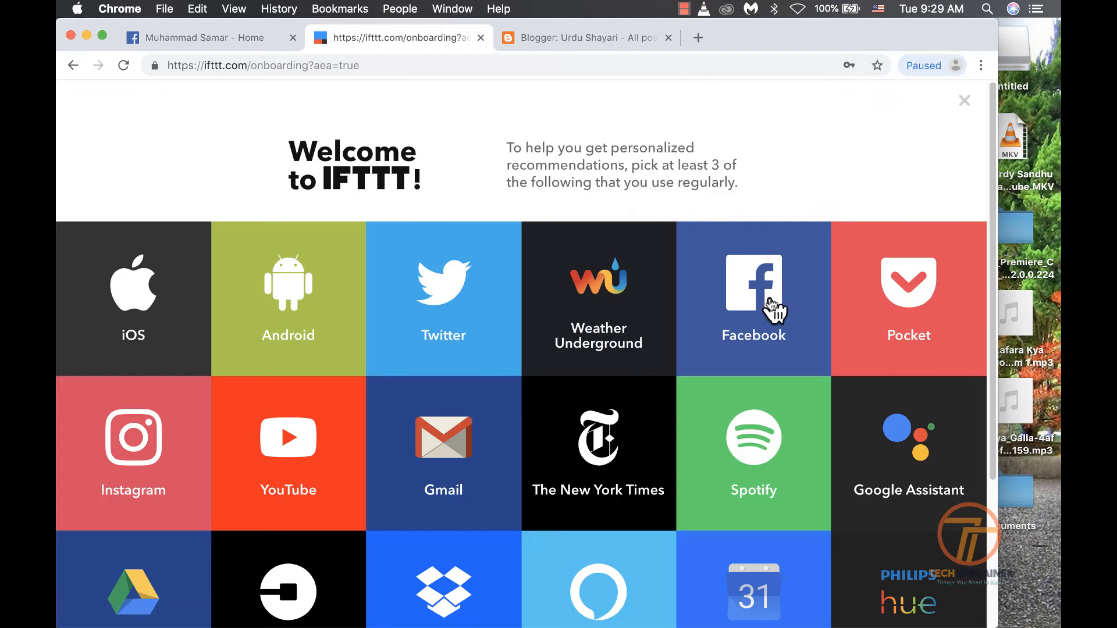
pyautogui.click(307, 307)
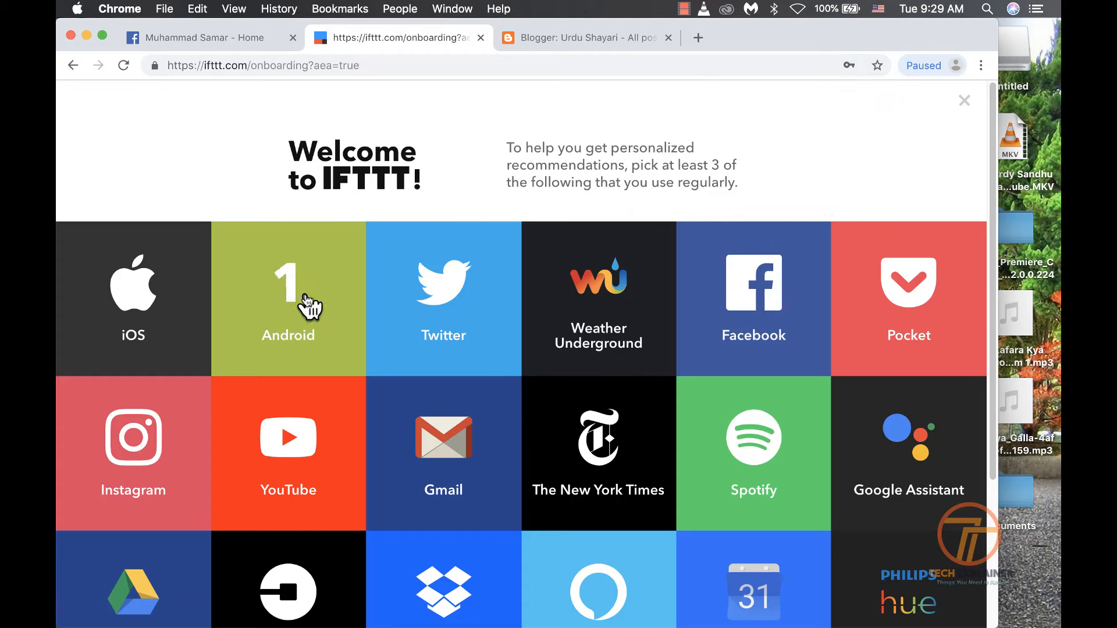
pyautogui.click(277, 316)
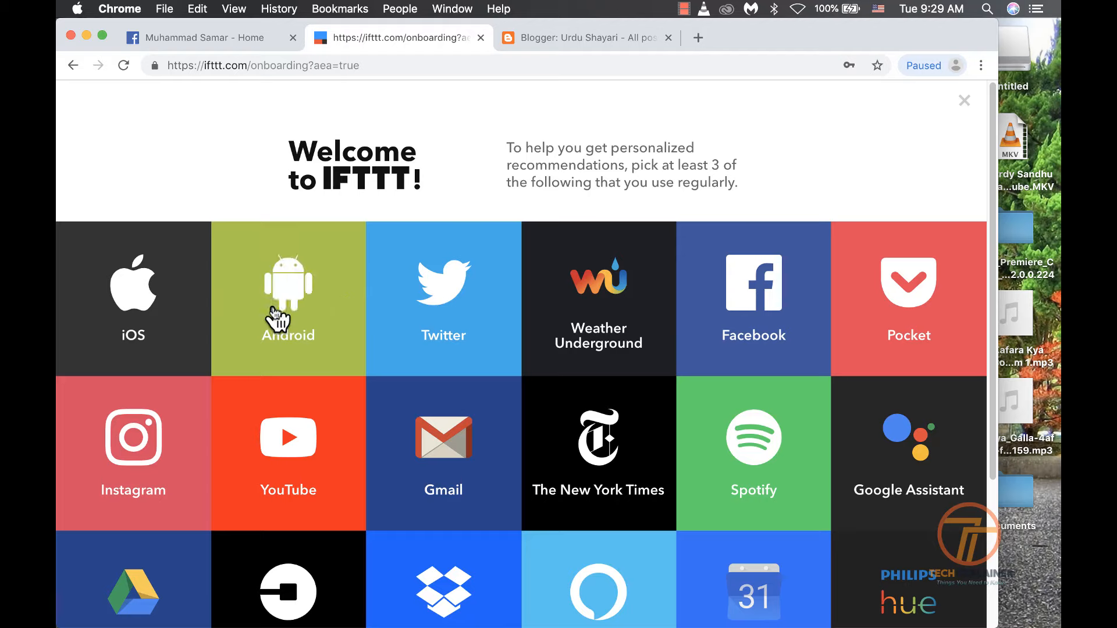
pyautogui.click(774, 319)
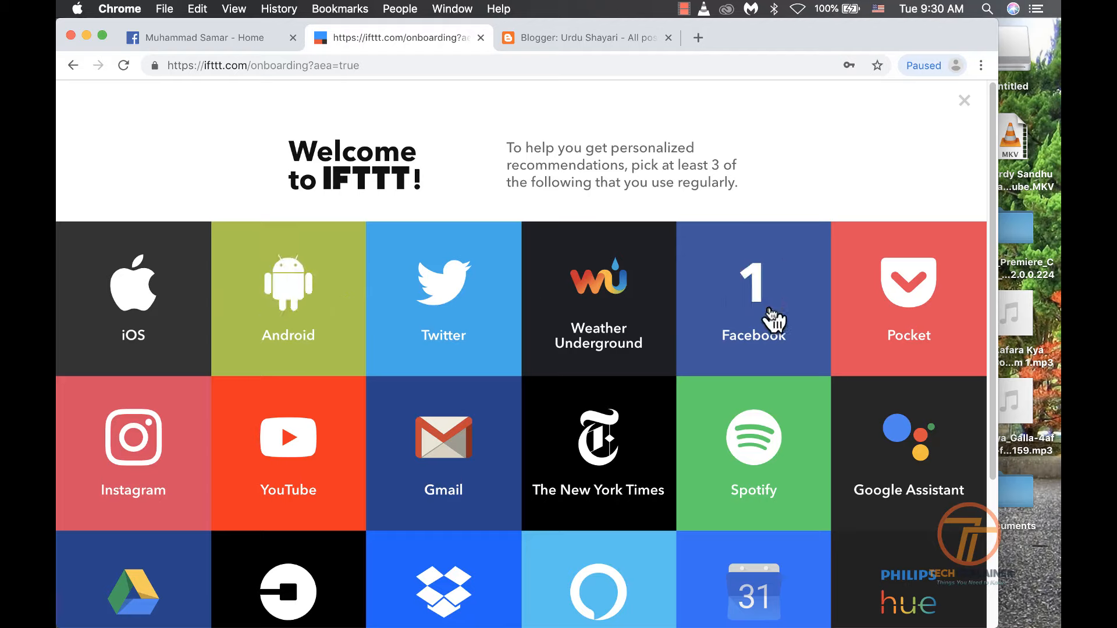
pyautogui.click(407, 307)
pyautogui.click(323, 298)
pyautogui.click(332, 496)
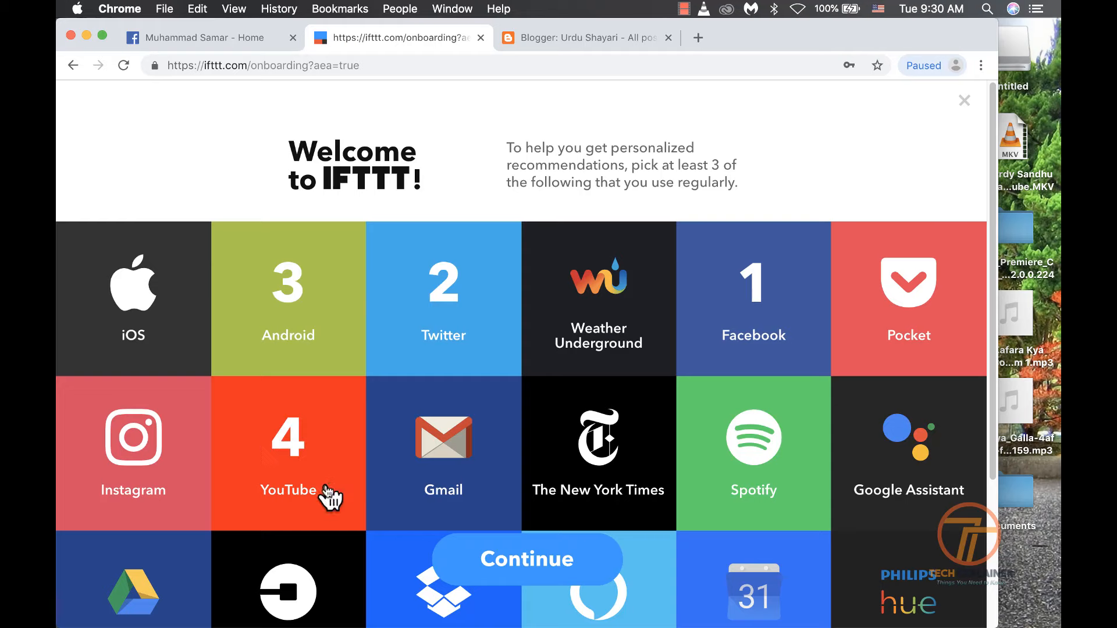
pyautogui.click(458, 454)
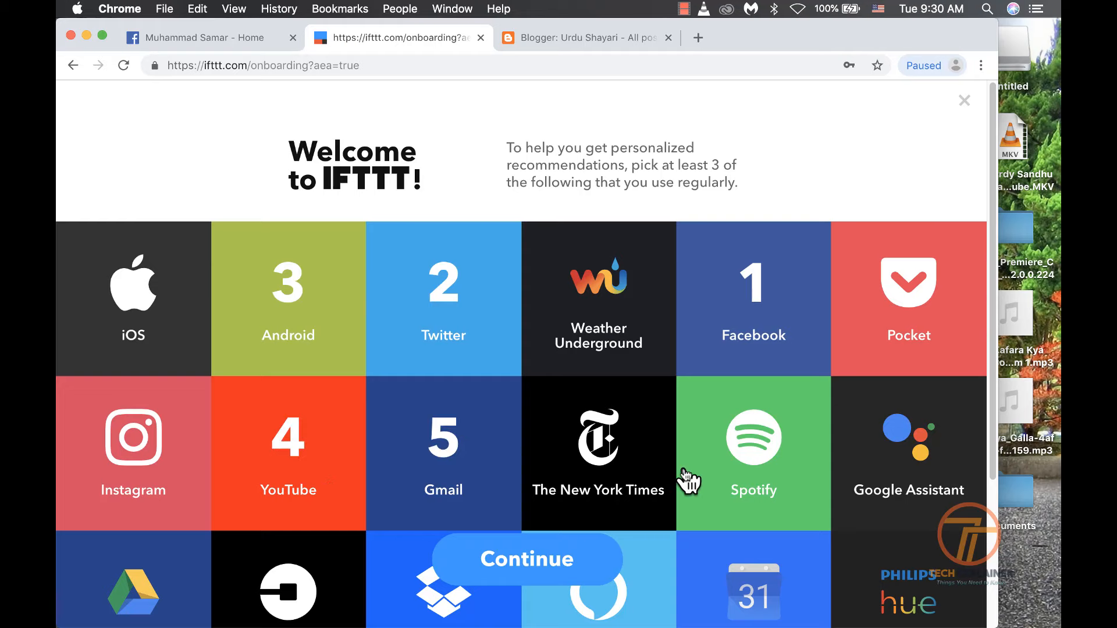
pyautogui.scroll(-5, 997, 186)
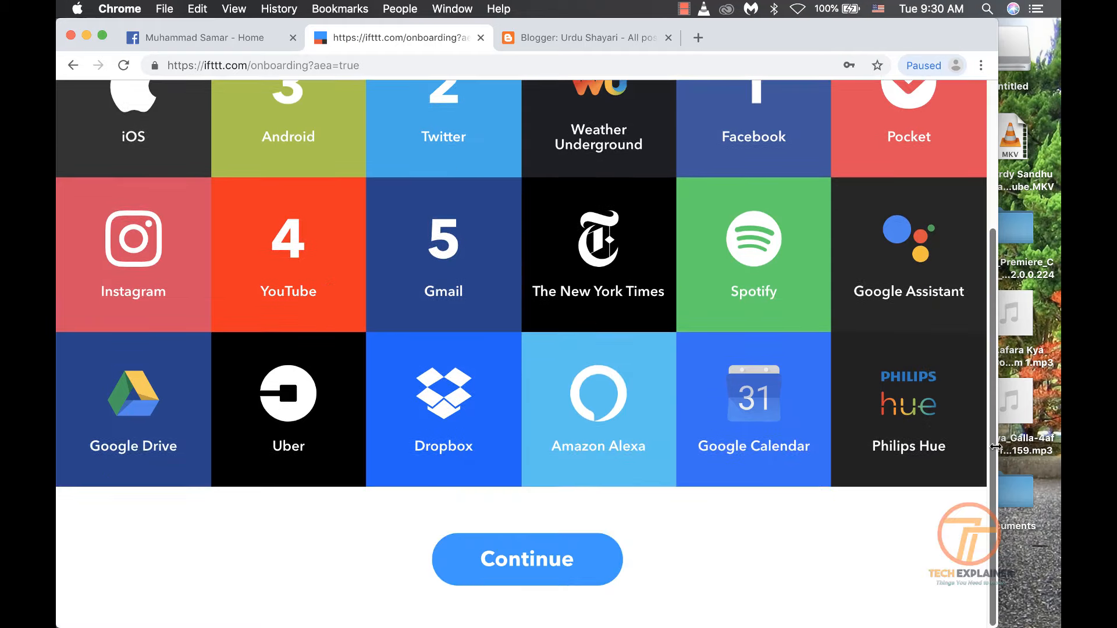
# Add Google Drive, Instagram, iOS, Google Assistant and Dropbox to complete ten services, then continue
pyautogui.click(120, 411)
pyautogui.click(155, 270)
pyautogui.click(294, 267)
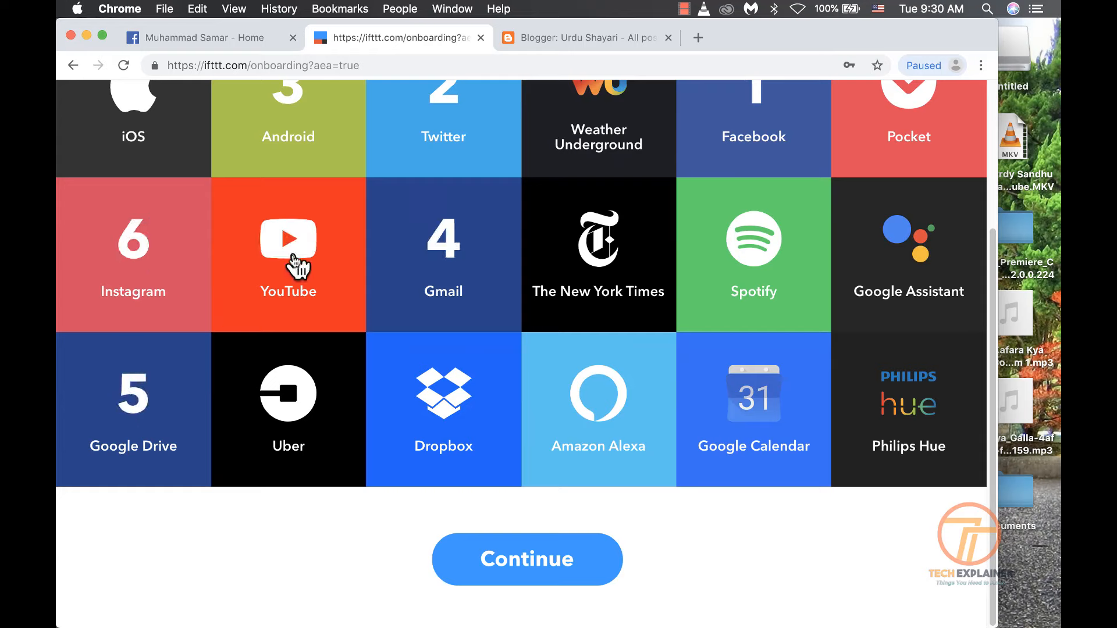
pyautogui.click(284, 242)
pyautogui.click(129, 113)
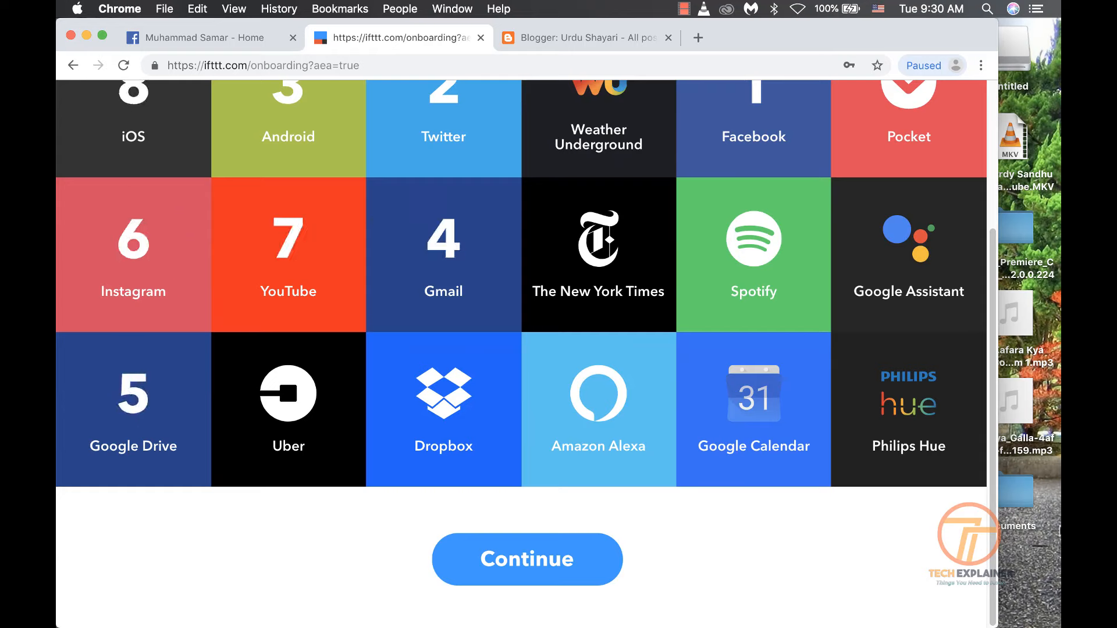
pyautogui.click(886, 247)
pyautogui.click(457, 450)
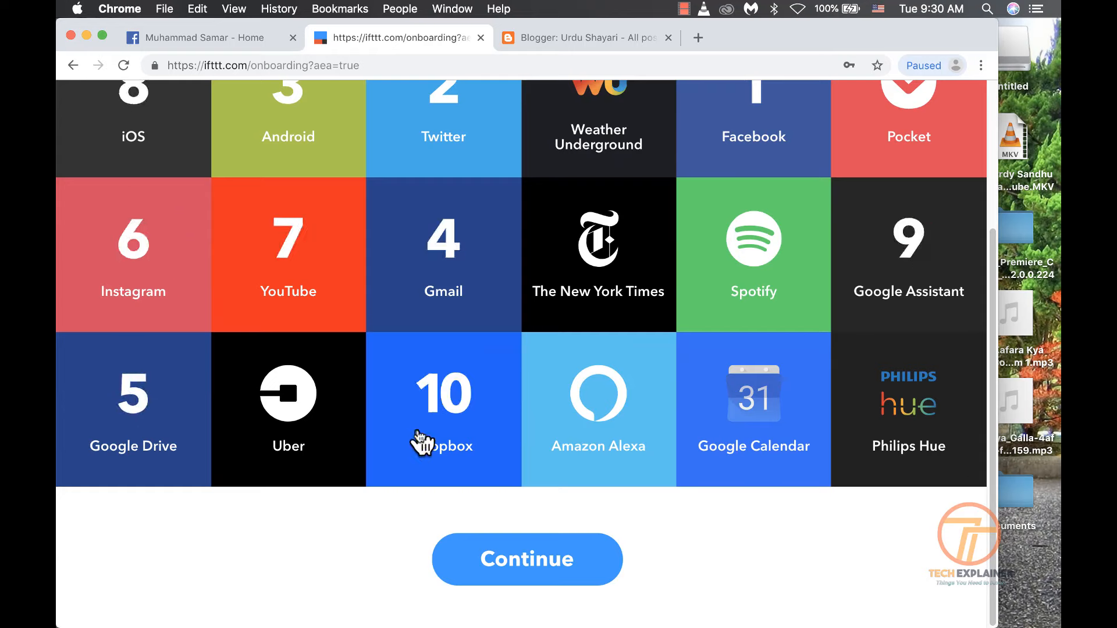
pyautogui.scroll(5, 713, 337)
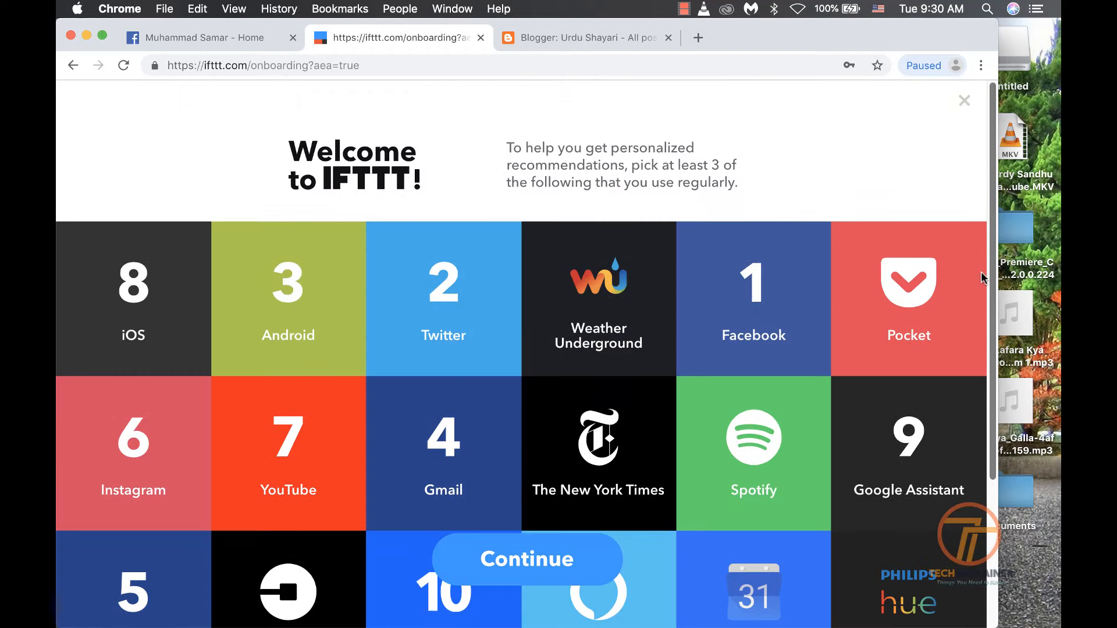
pyautogui.click(475, 561)
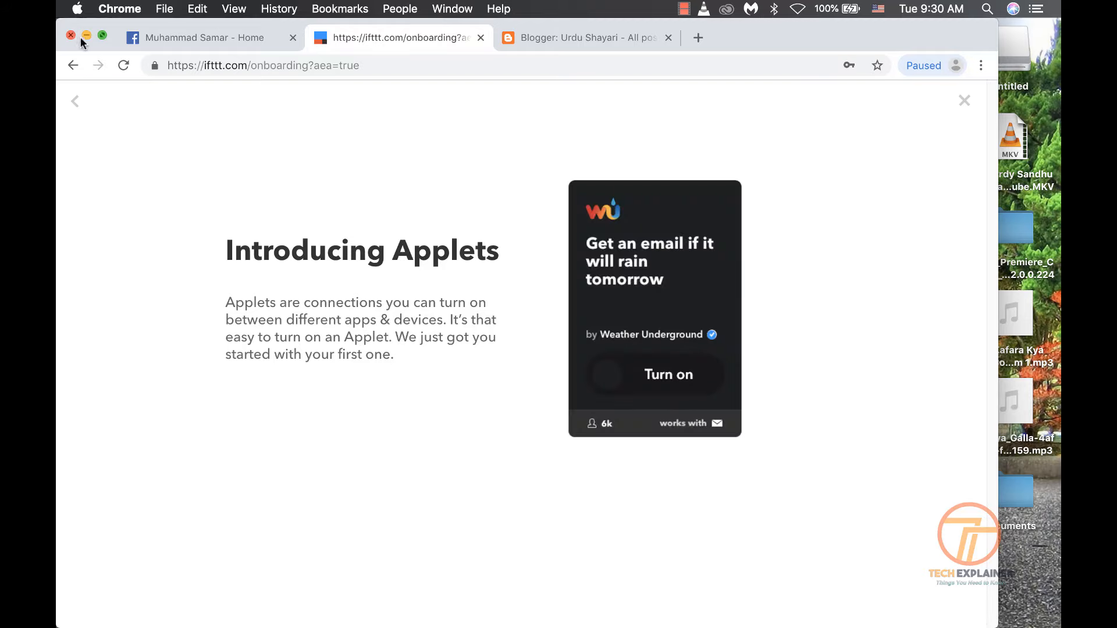
# Maximize the browser, dismiss the applet introduction, and start a New Applet from My Applets
pyautogui.click(101, 35)
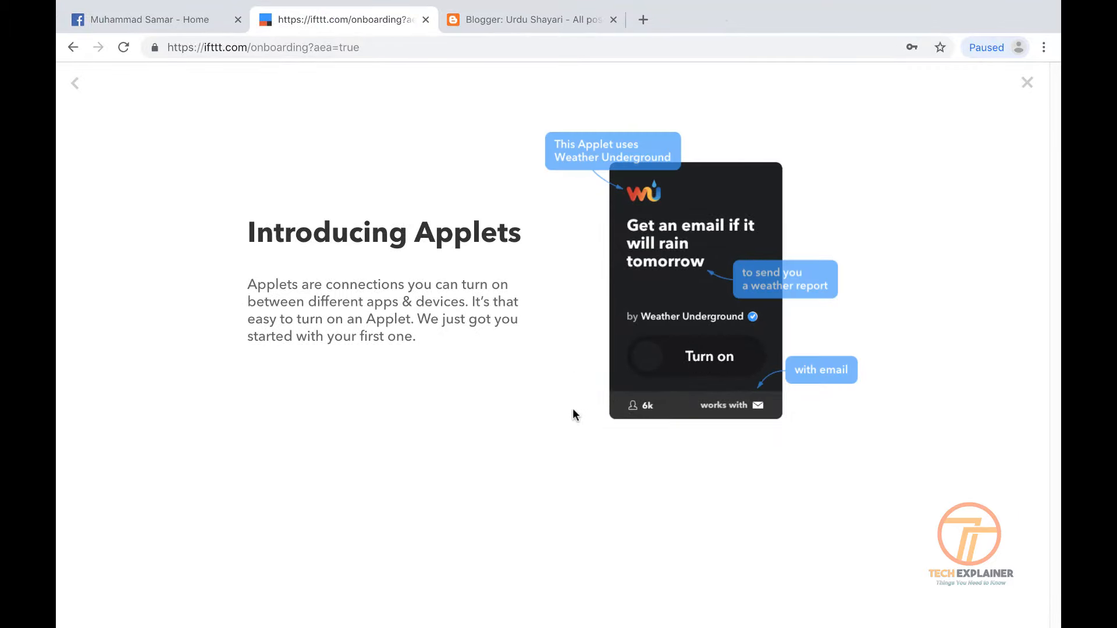
pyautogui.click(1028, 82)
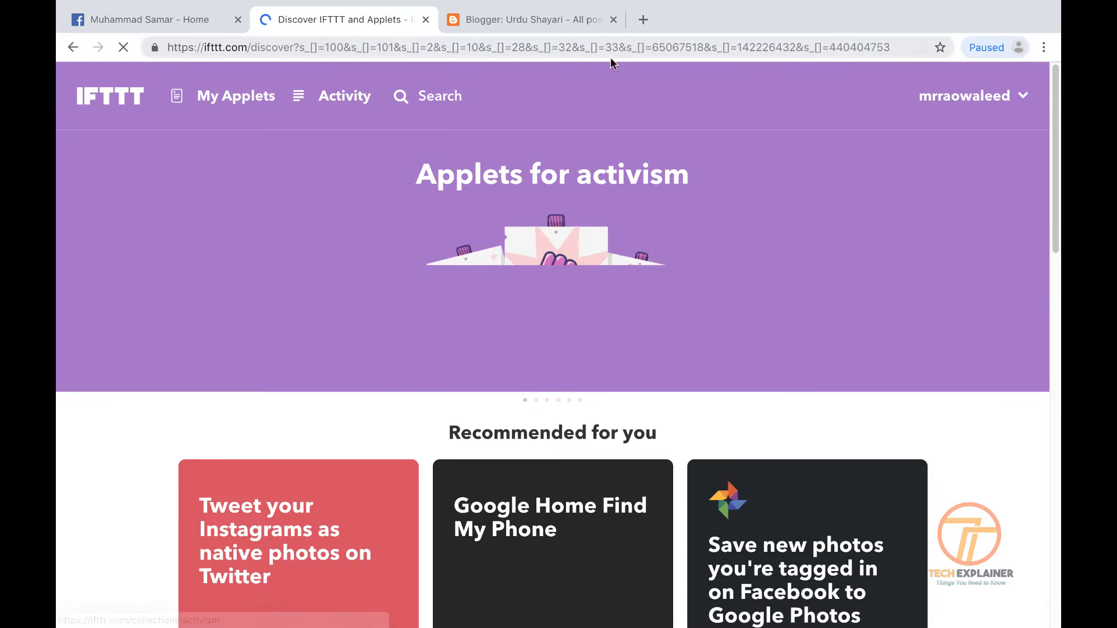
pyautogui.scroll(-15, 634, 259)
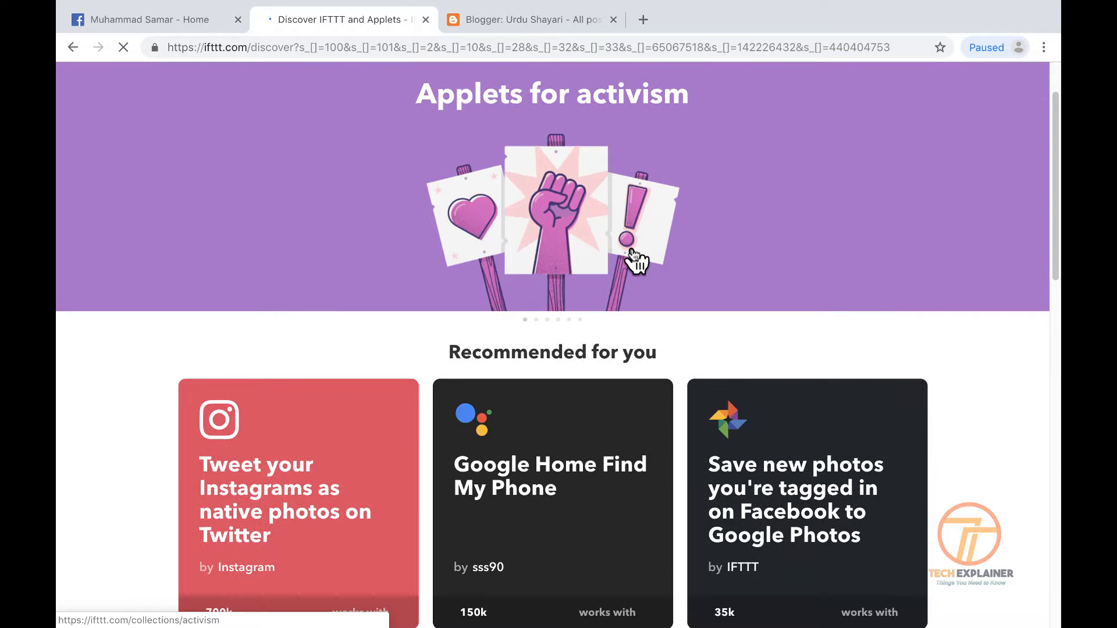
pyautogui.scroll(12, 634, 259)
pyautogui.scroll(4, 635, 259)
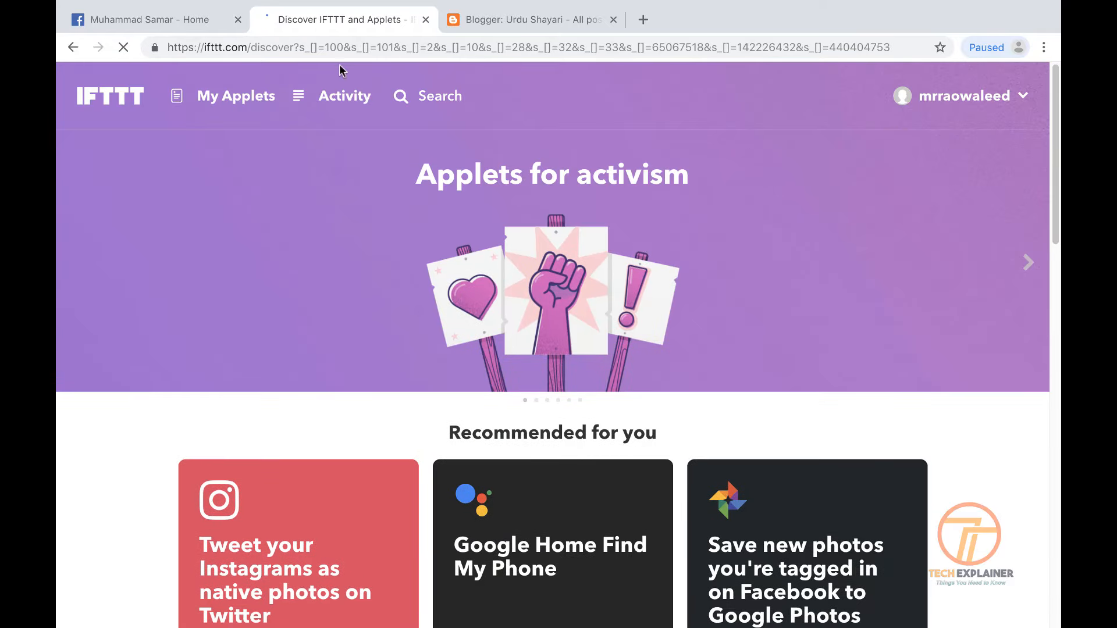
pyautogui.click(229, 104)
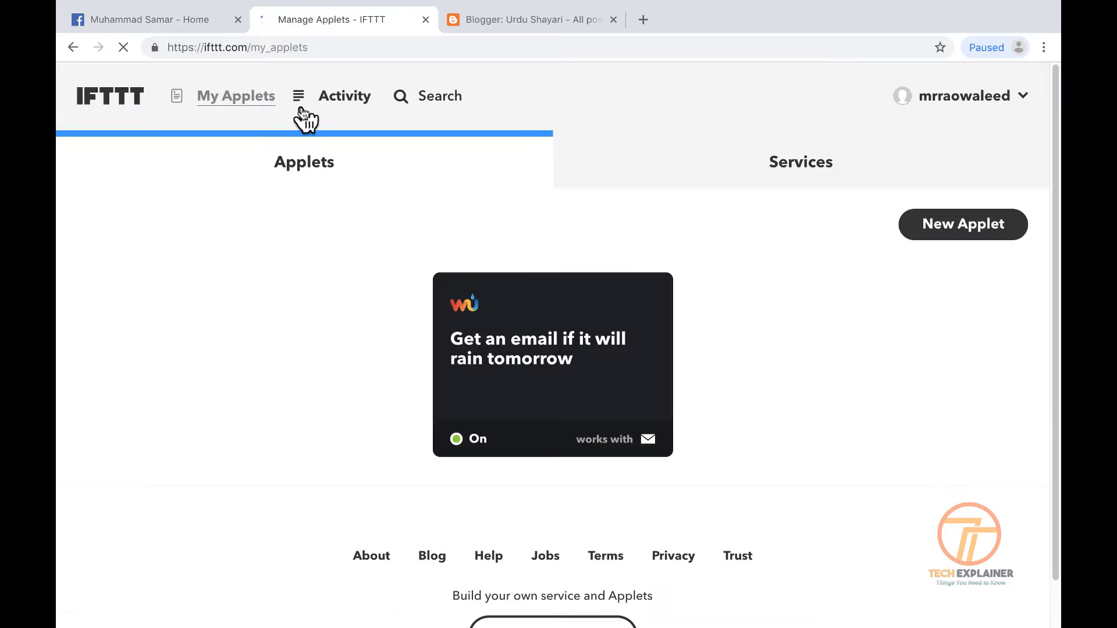
pyautogui.click(512, 108)
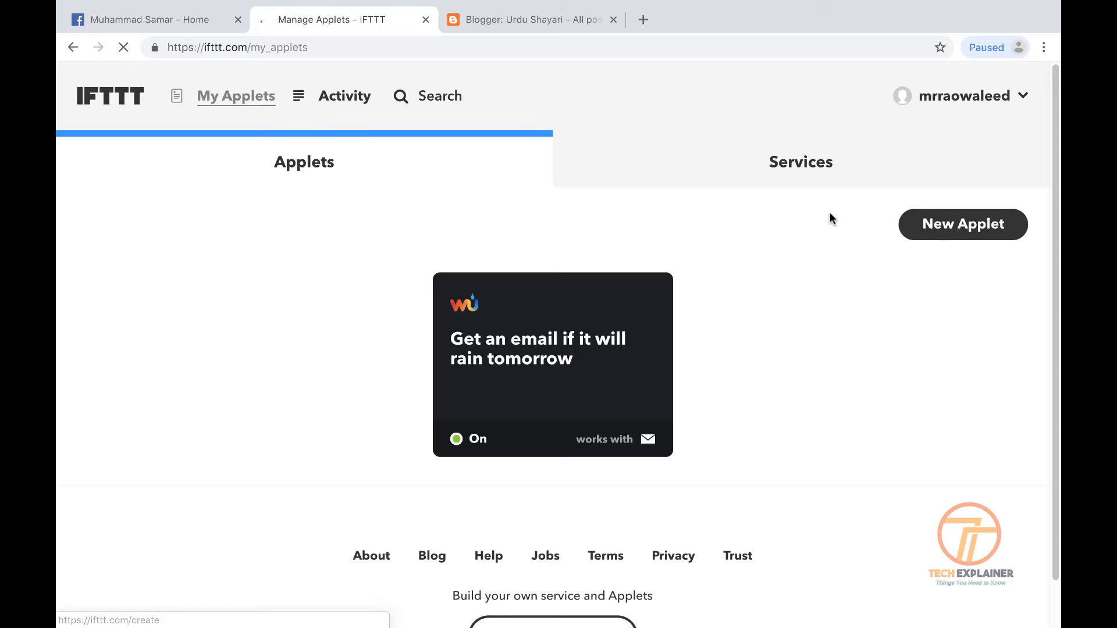
pyautogui.click(948, 228)
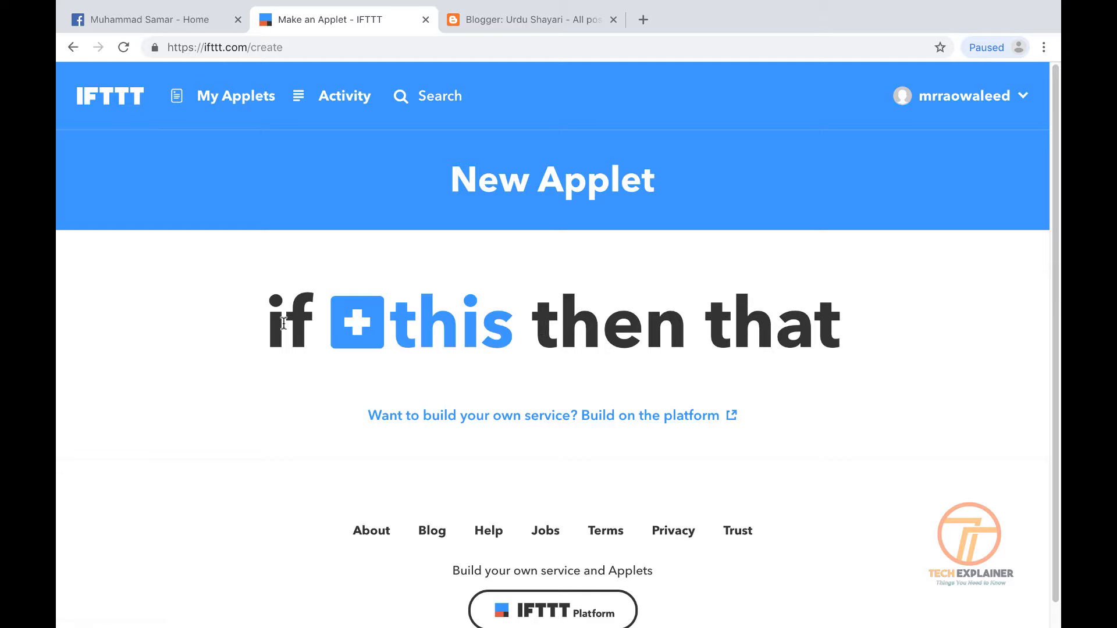
# Search services for 'fa', pick Facebook Pages as the trigger service, and connect it
pyautogui.click(413, 339)
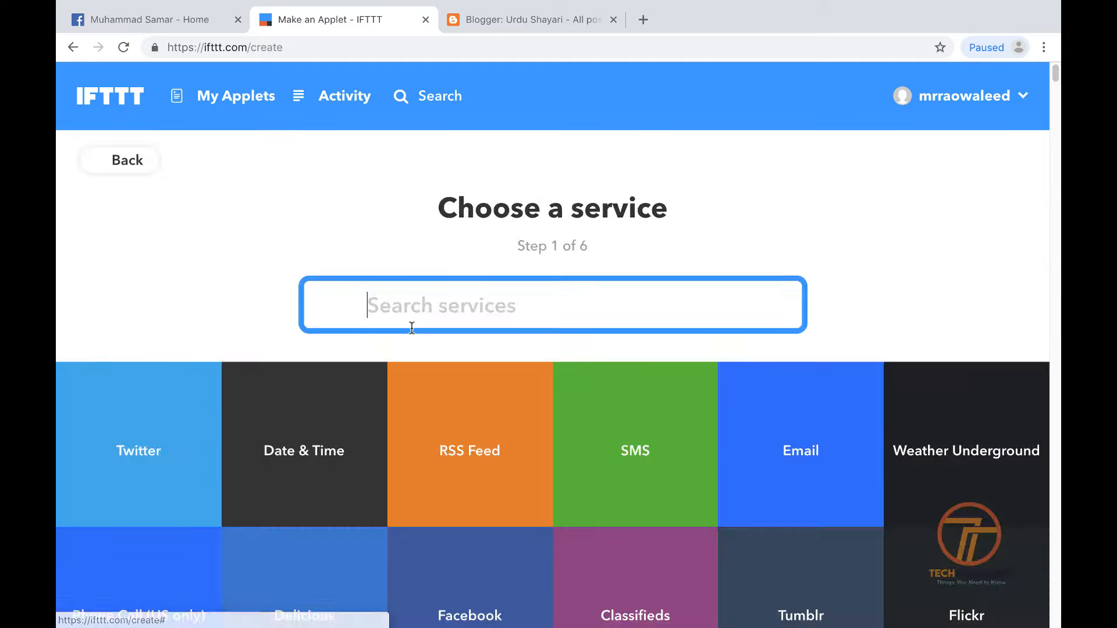
pyautogui.scroll(-2, 717, 358)
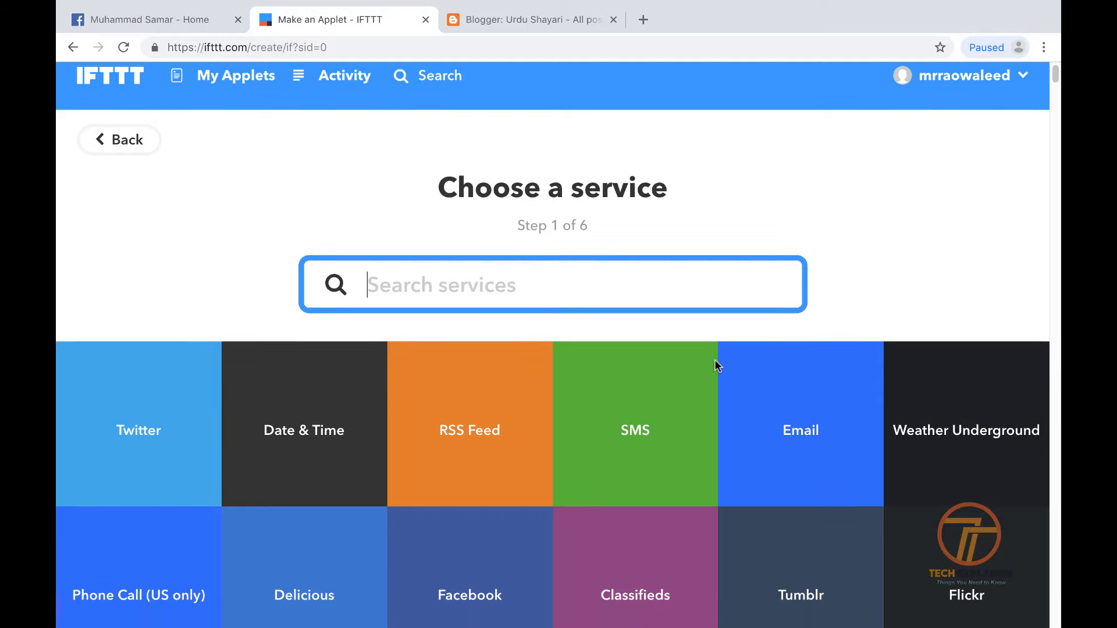
pyautogui.scroll(-4, 635, 417)
pyautogui.scroll(3, 635, 416)
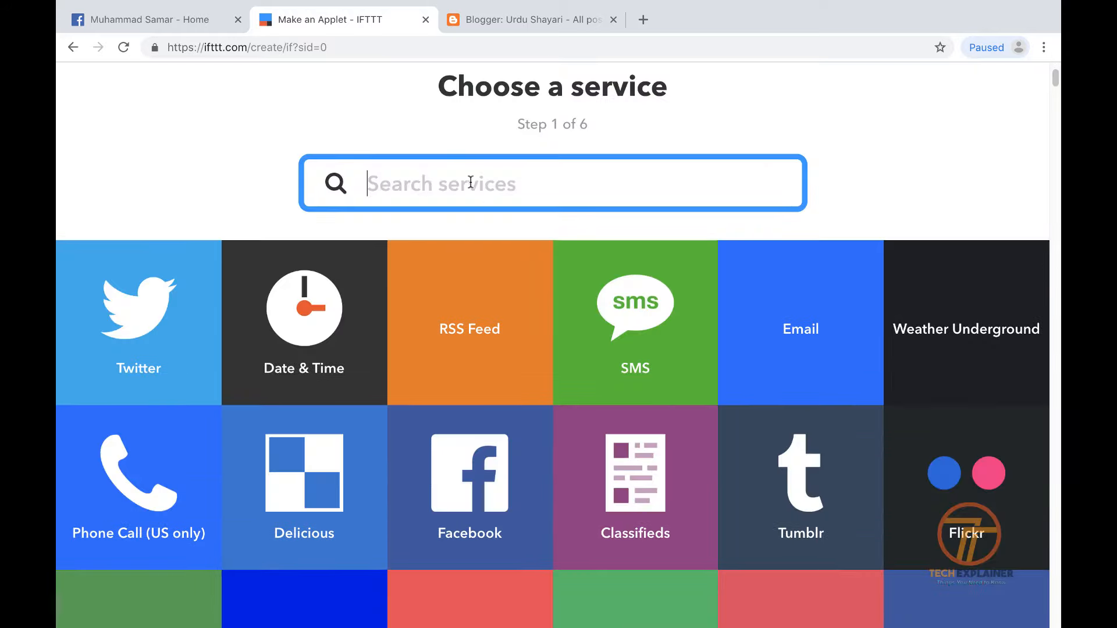
pyautogui.write('fa')
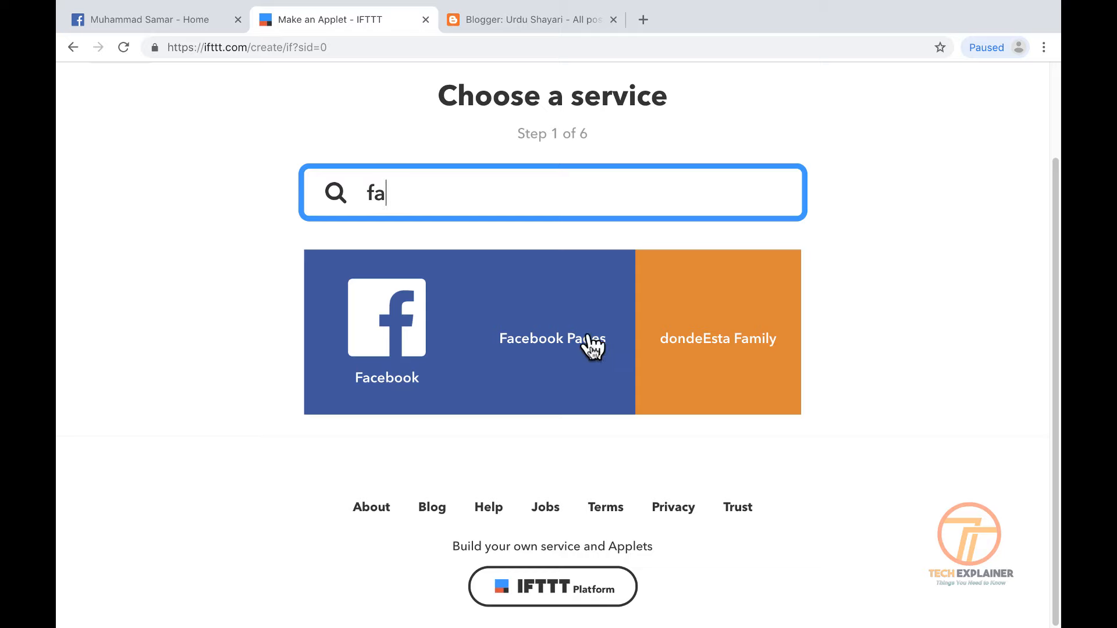
pyautogui.click(593, 368)
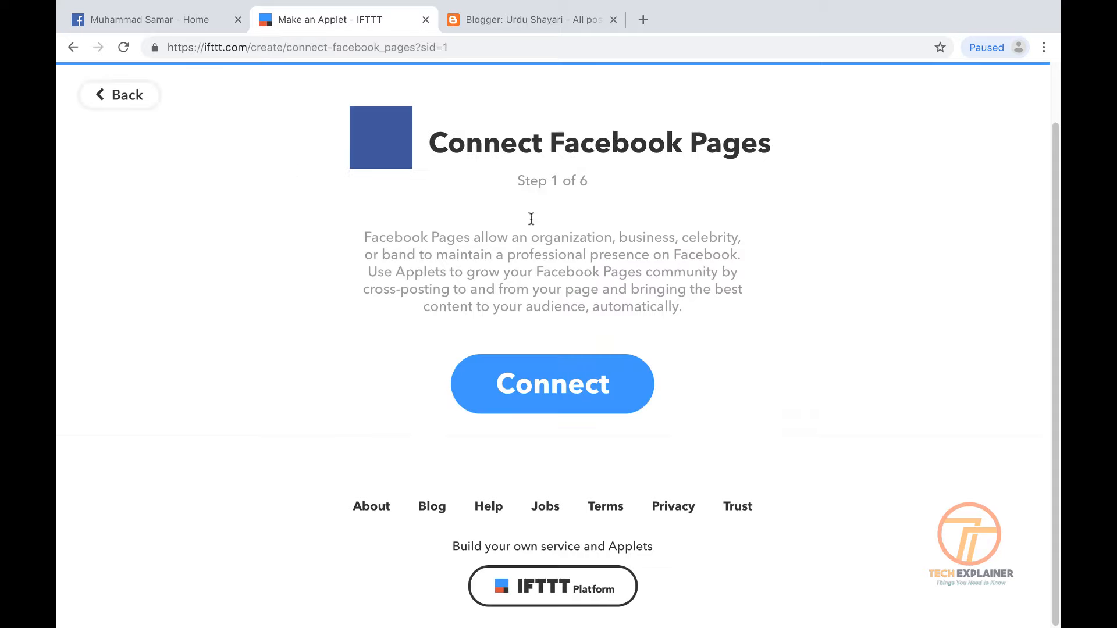
pyautogui.click(632, 402)
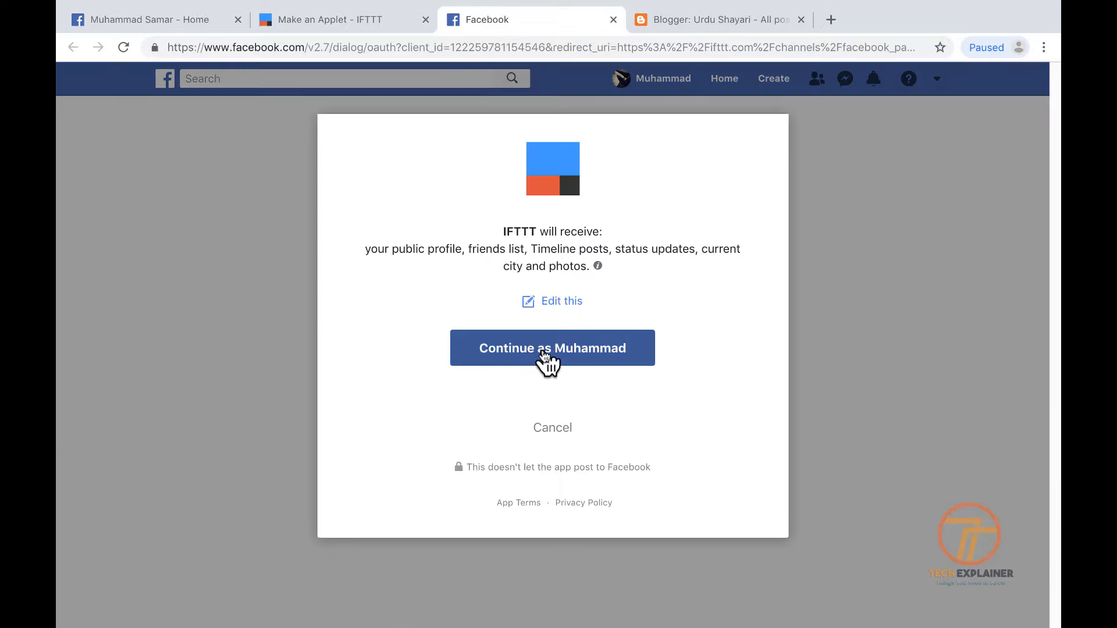
# Allow IFTTT to access the Facebook account and manage its Pages
pyautogui.click(524, 353)
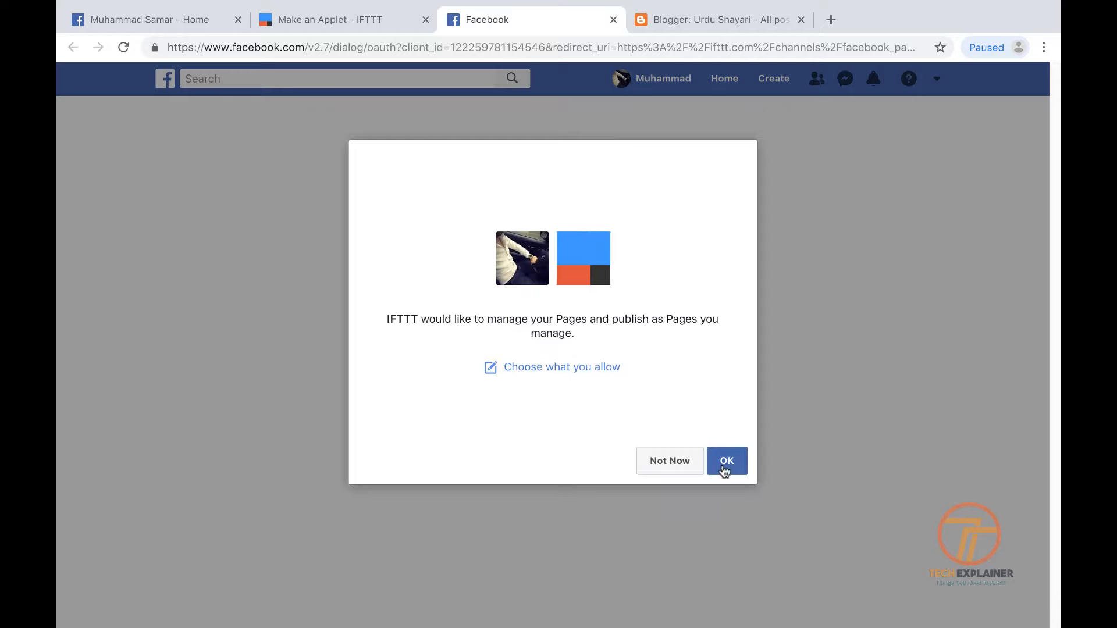
pyautogui.click(726, 461)
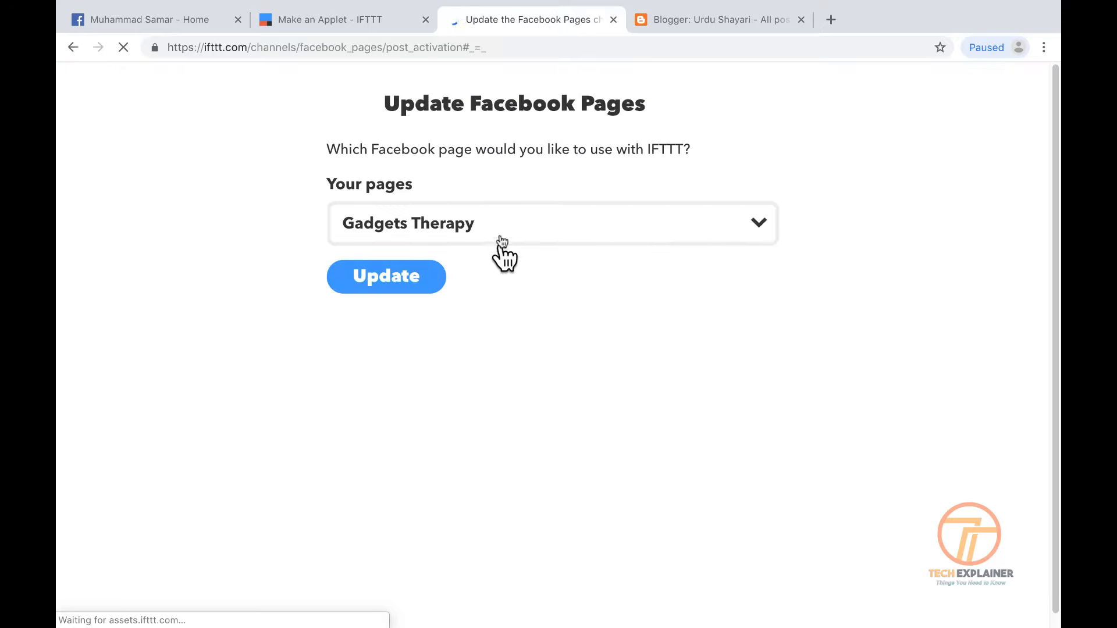
# Replace Gadgets Therapy with the owner's personal page and update the Facebook Pages connection
pyautogui.click(498, 240)
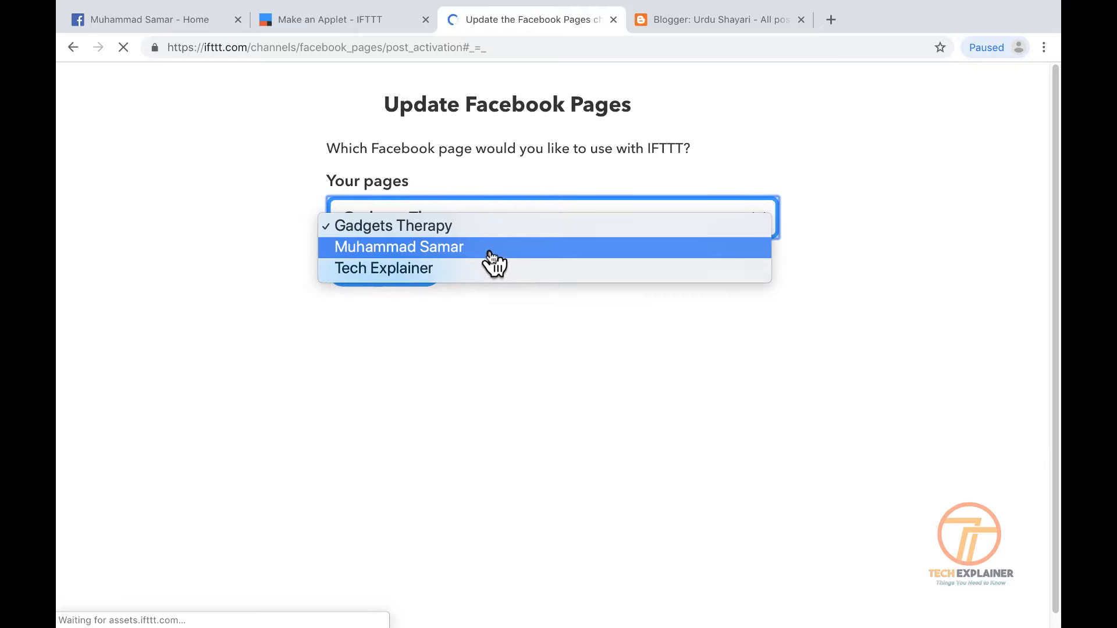
pyautogui.click(491, 250)
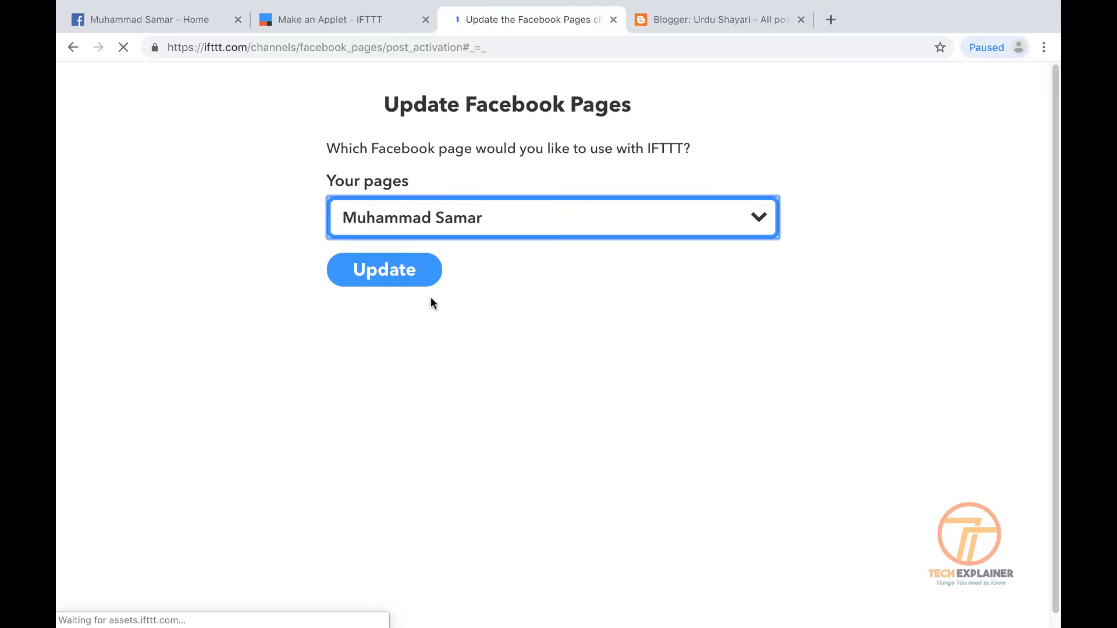
pyautogui.click(399, 271)
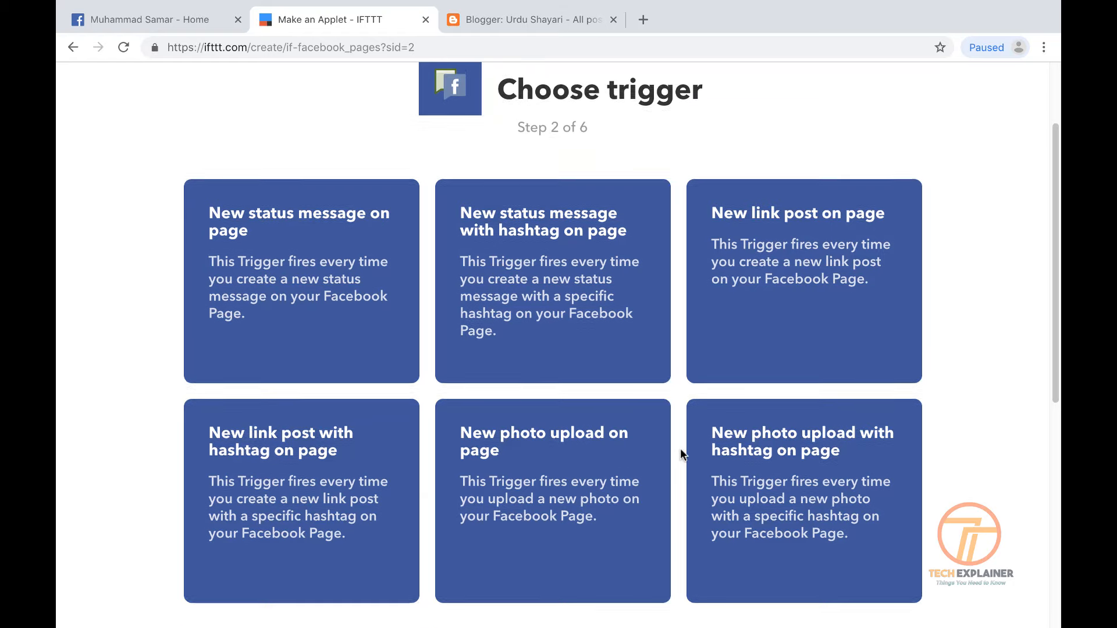
# Choose 'New status message on page' as the Facebook Pages trigger
pyautogui.scroll(-5, 681, 452)
pyautogui.scroll(5, 682, 454)
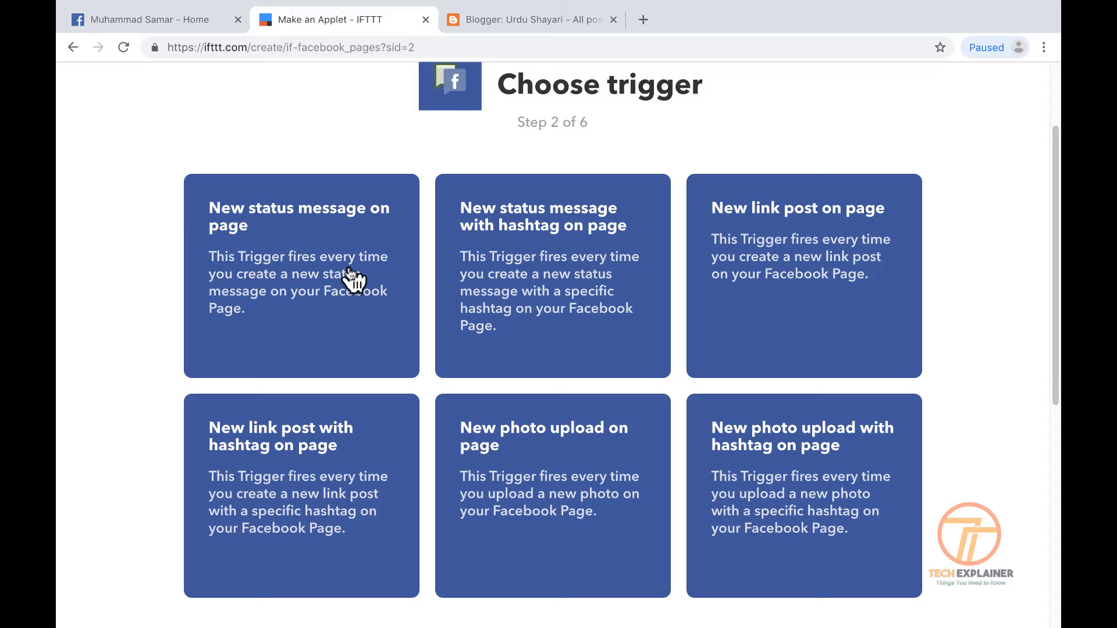
pyautogui.click(326, 260)
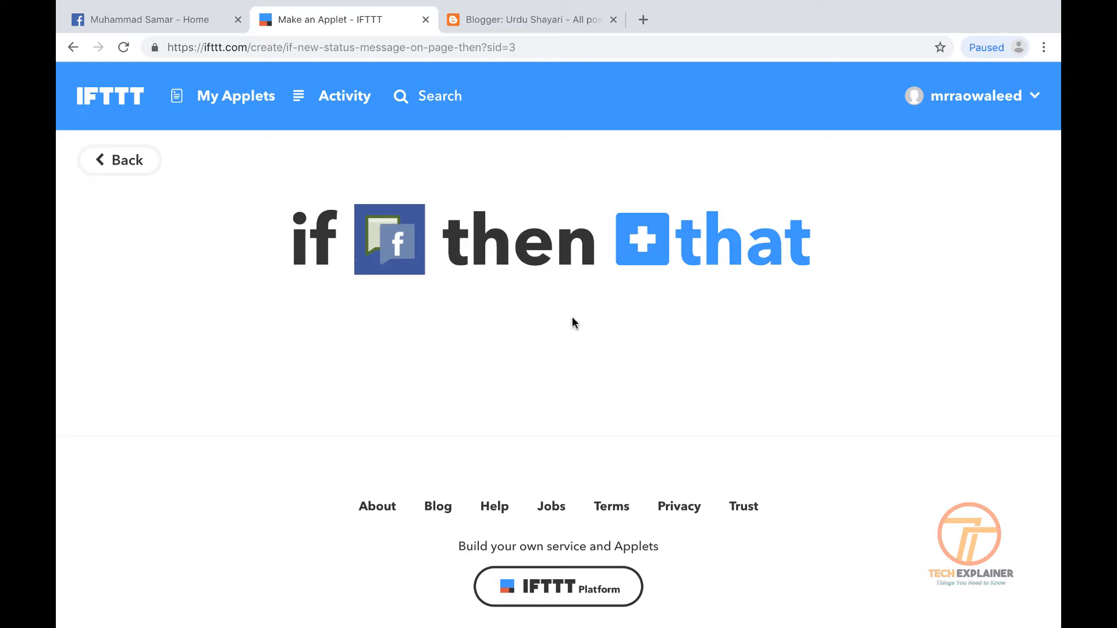
# Search services for 'bl' and pick Blogger as the action service
pyautogui.click(753, 269)
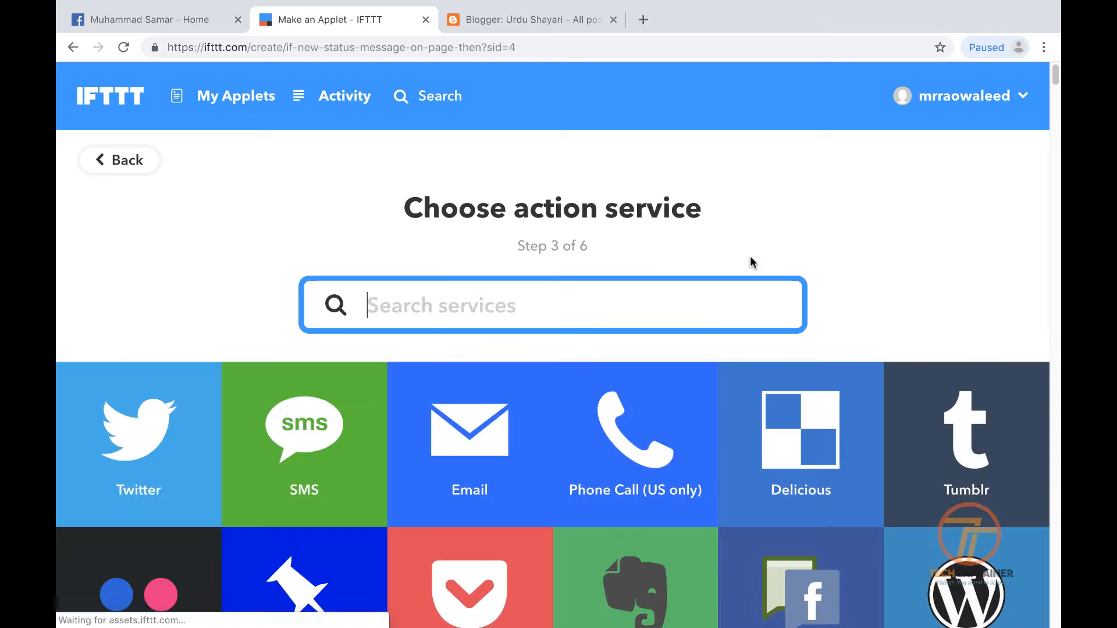
pyautogui.write('blk')
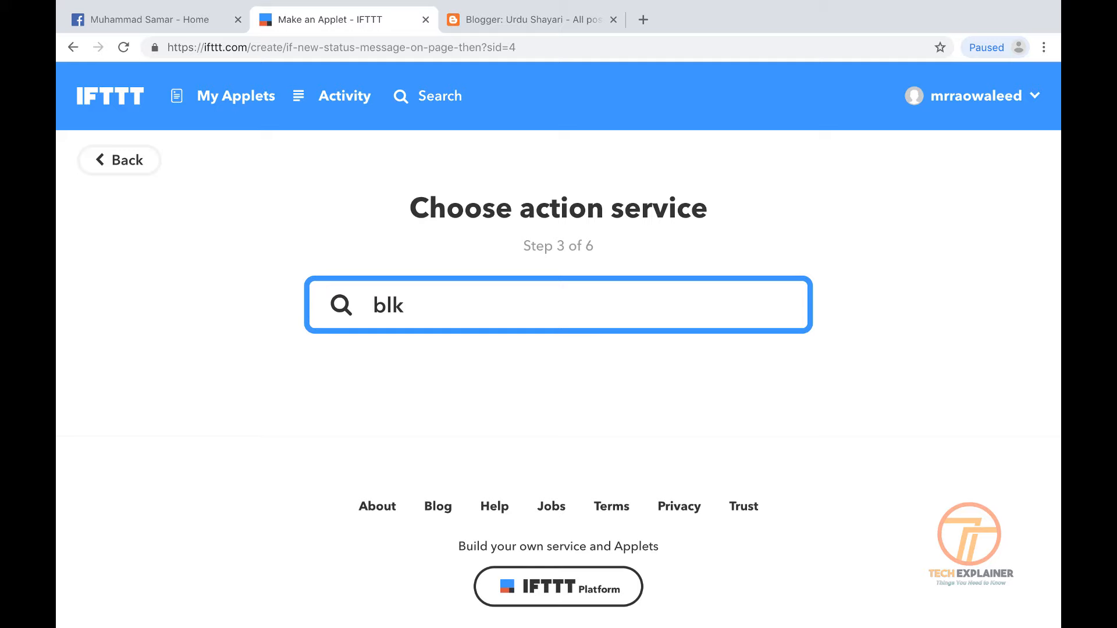
pyautogui.press('BackSpace')
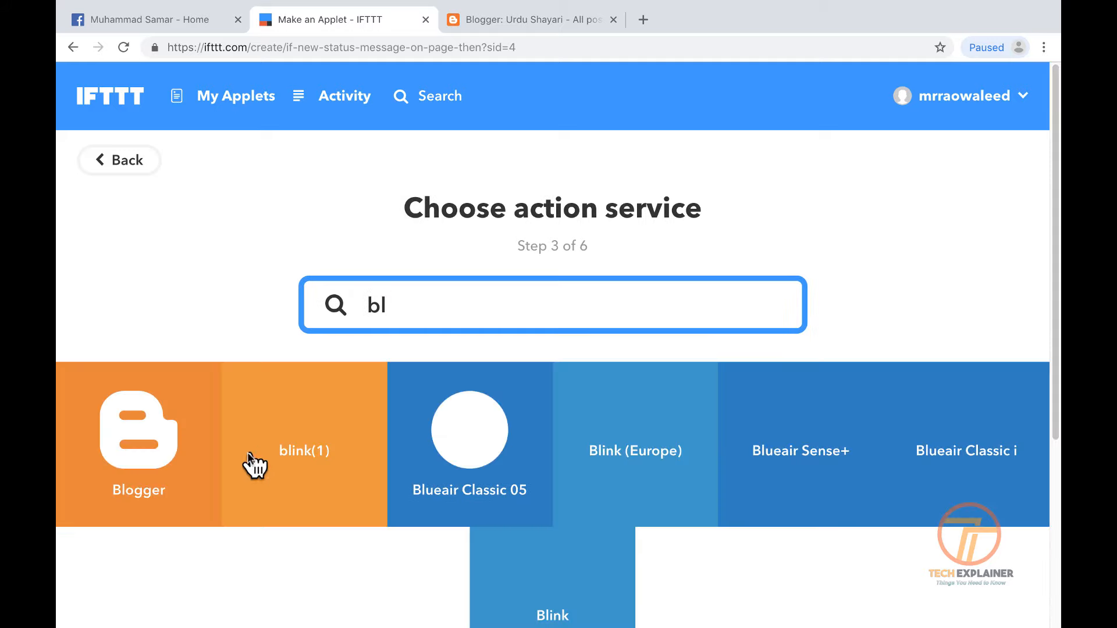
pyautogui.click(164, 449)
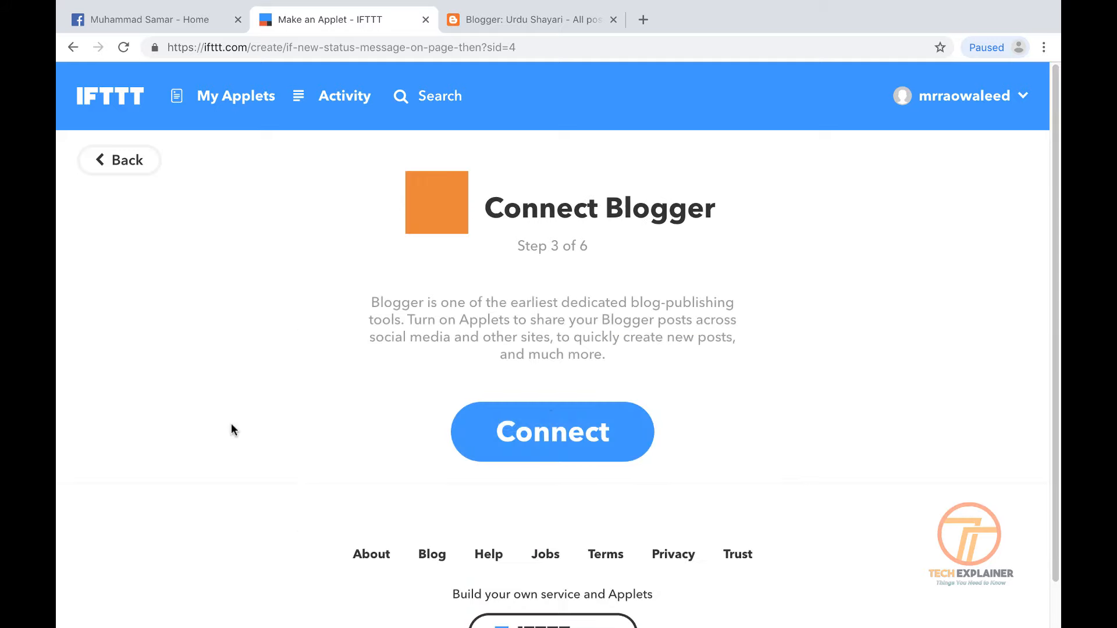
# Connect Blogger by choosing the Google account and allowing IFTTT to manage Blogger
pyautogui.click(586, 426)
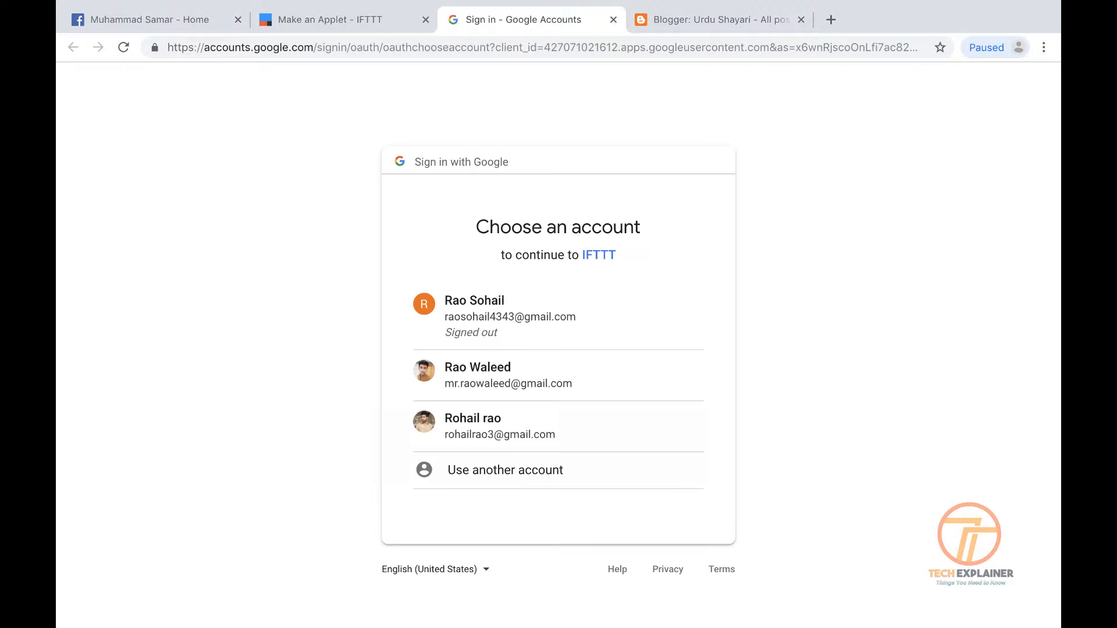
pyautogui.click(501, 443)
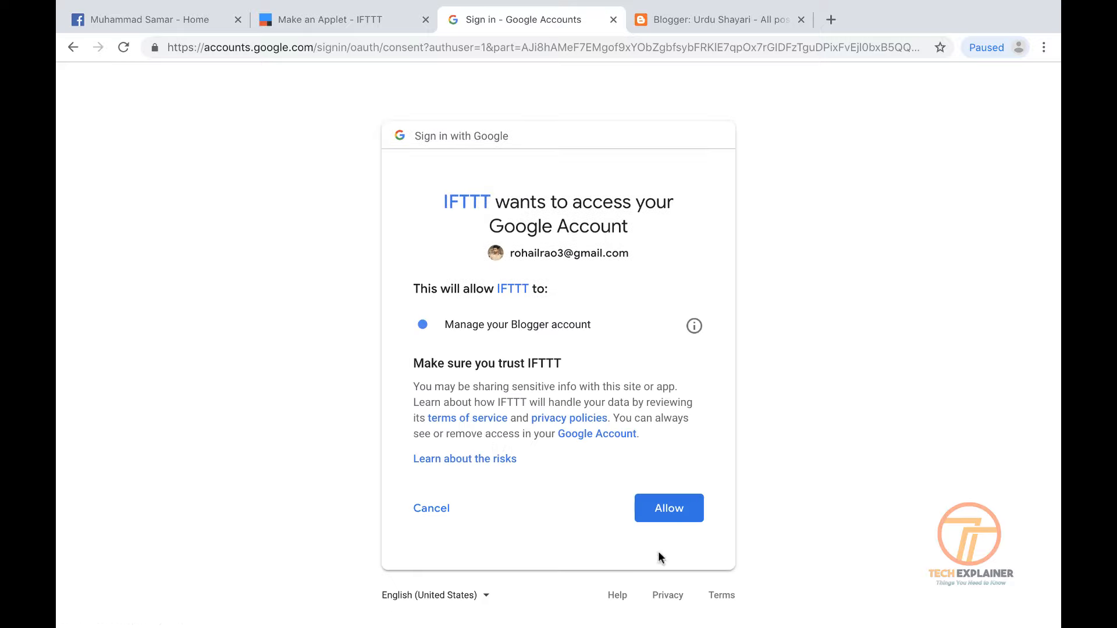
pyautogui.click(665, 504)
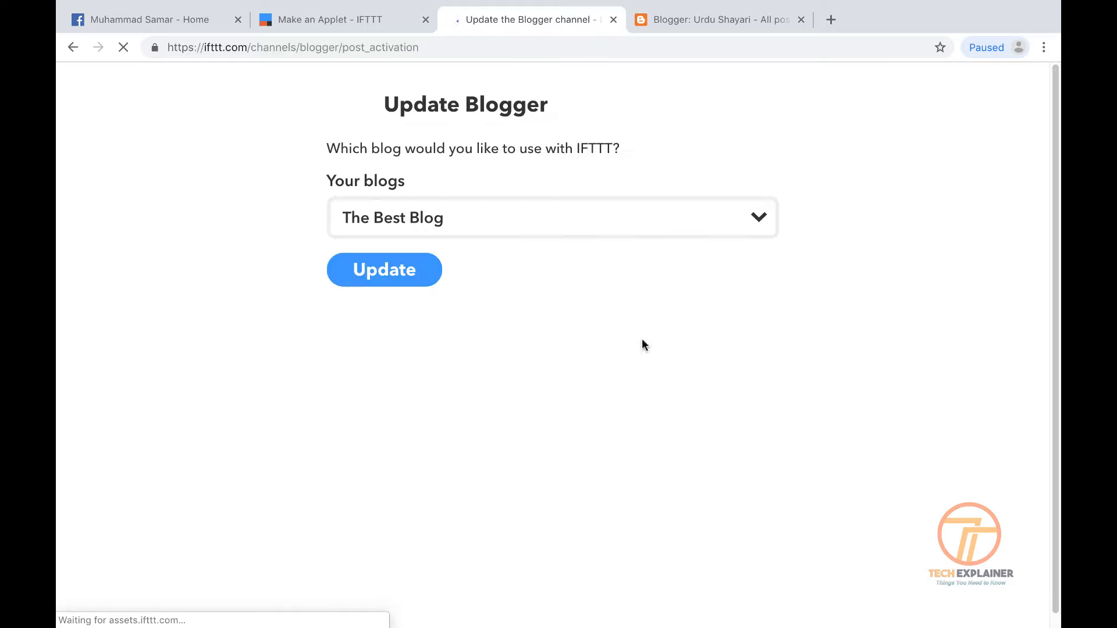
# Pick Urdu Shayari from the Your blogs list and update the Blogger connection
pyautogui.click(535, 234)
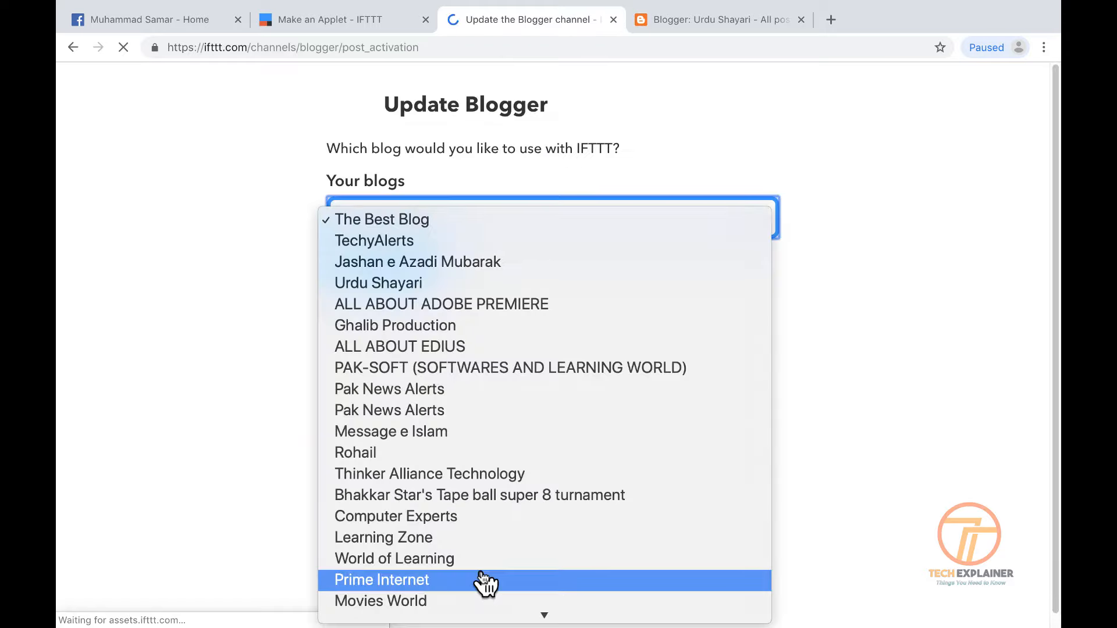
pyautogui.click(399, 287)
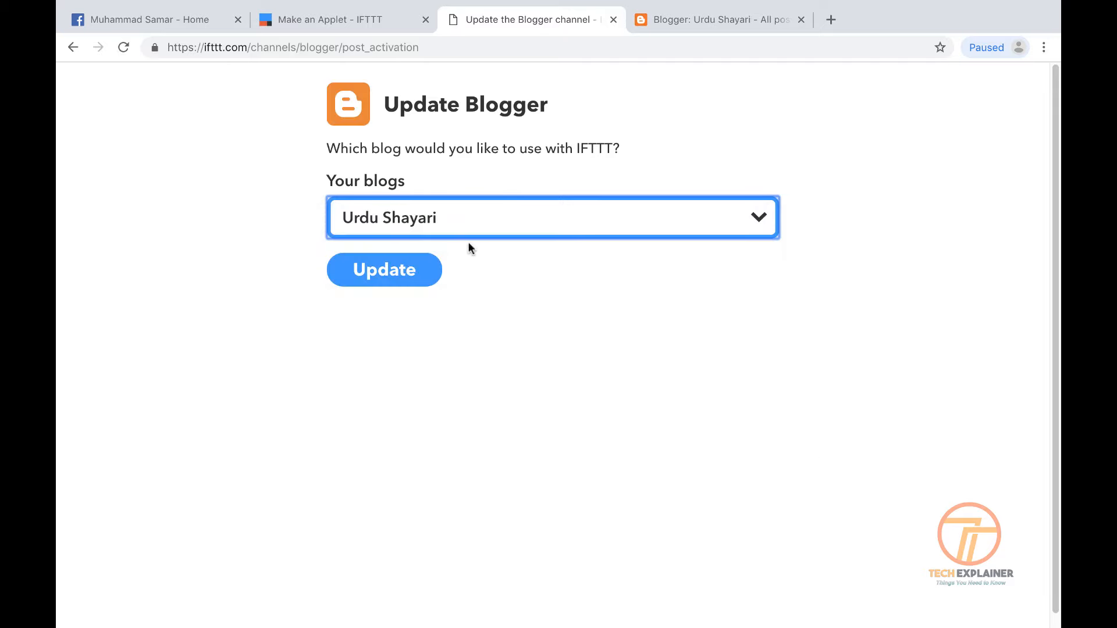
pyautogui.click(389, 273)
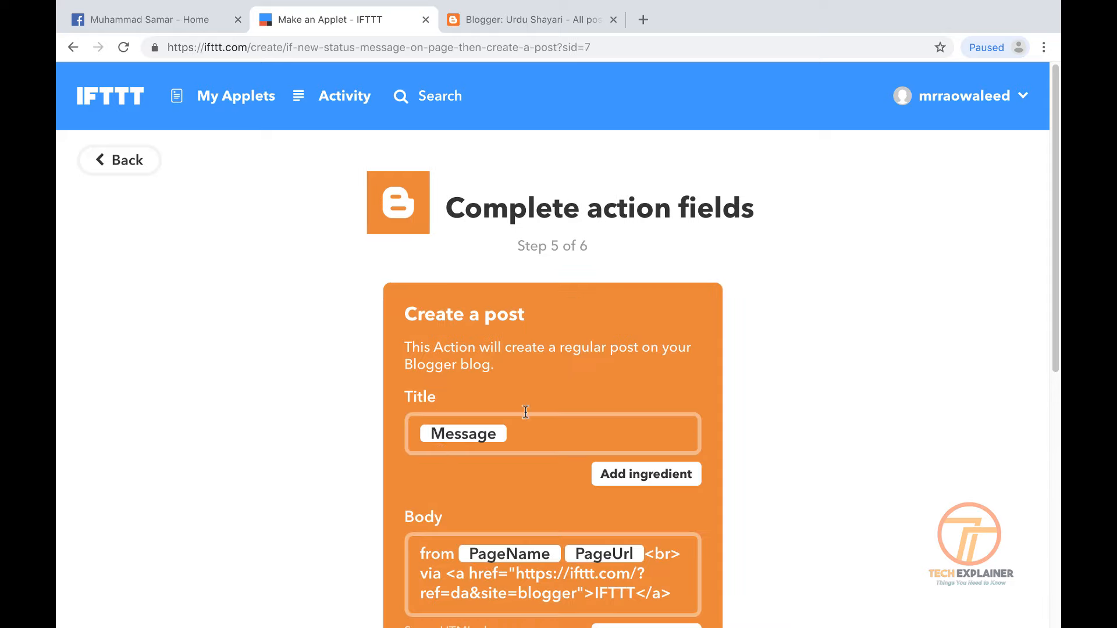
# Delete the 'via IFTTT' credit link from the post Body
pyautogui.scroll(-8, 668, 491)
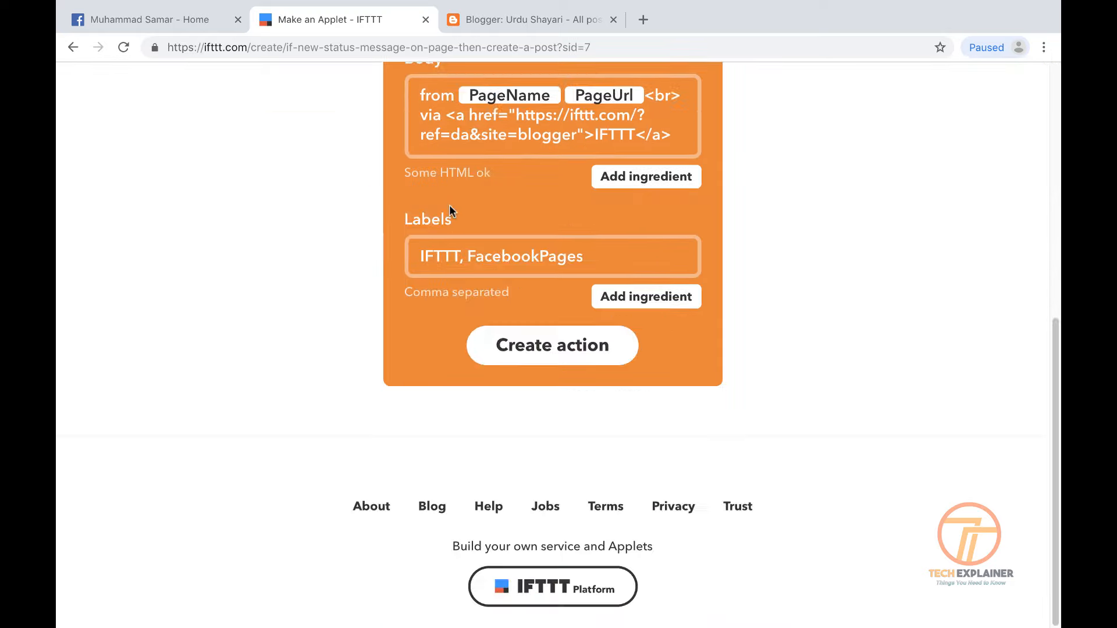
pyautogui.scroll(3, 467, 292)
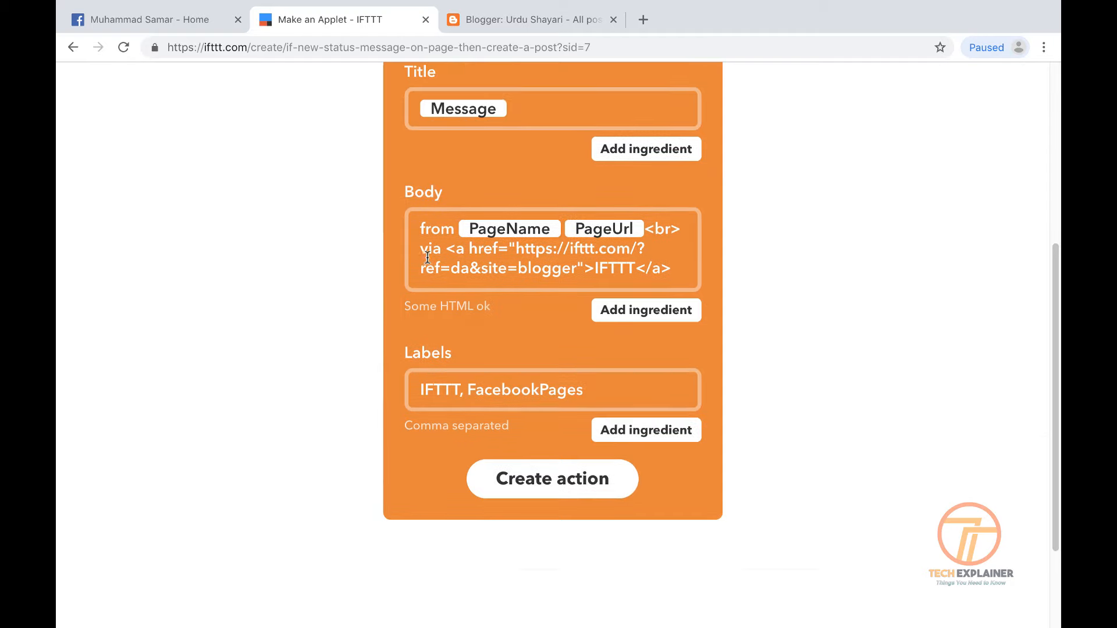
pyautogui.moveTo(422, 250); pyautogui.dragTo(684, 275)
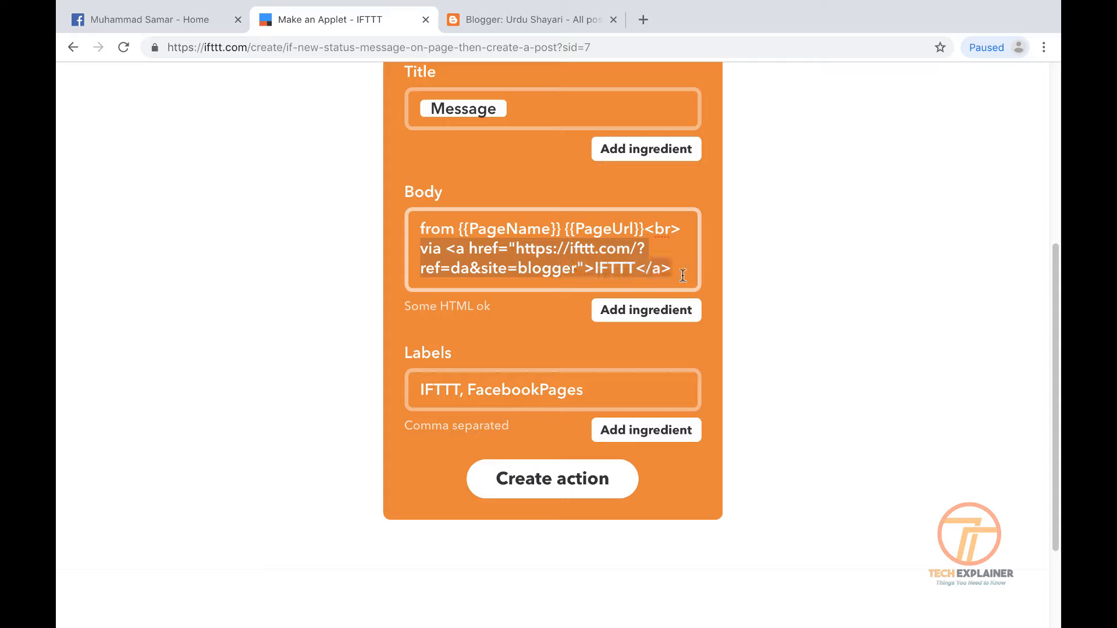
pyautogui.press('BackSpace')
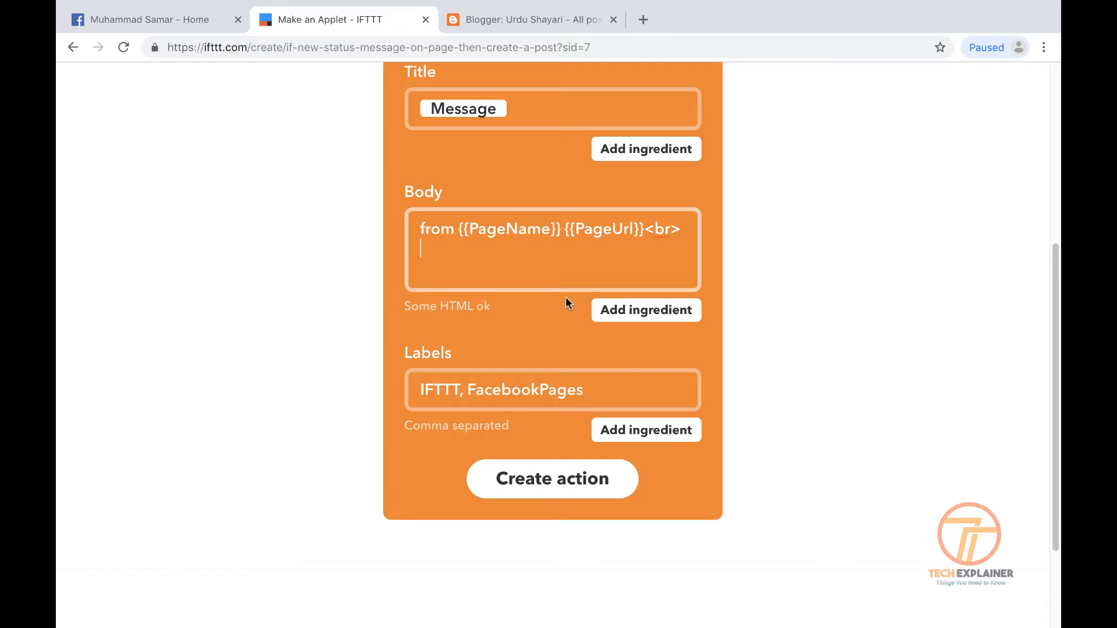
# Replace the IFTTT, FacebookPages labels with 'urdu poetry, sad poetry,love poetry'
pyautogui.moveTo(607, 391); pyautogui.dragTo(386, 379)
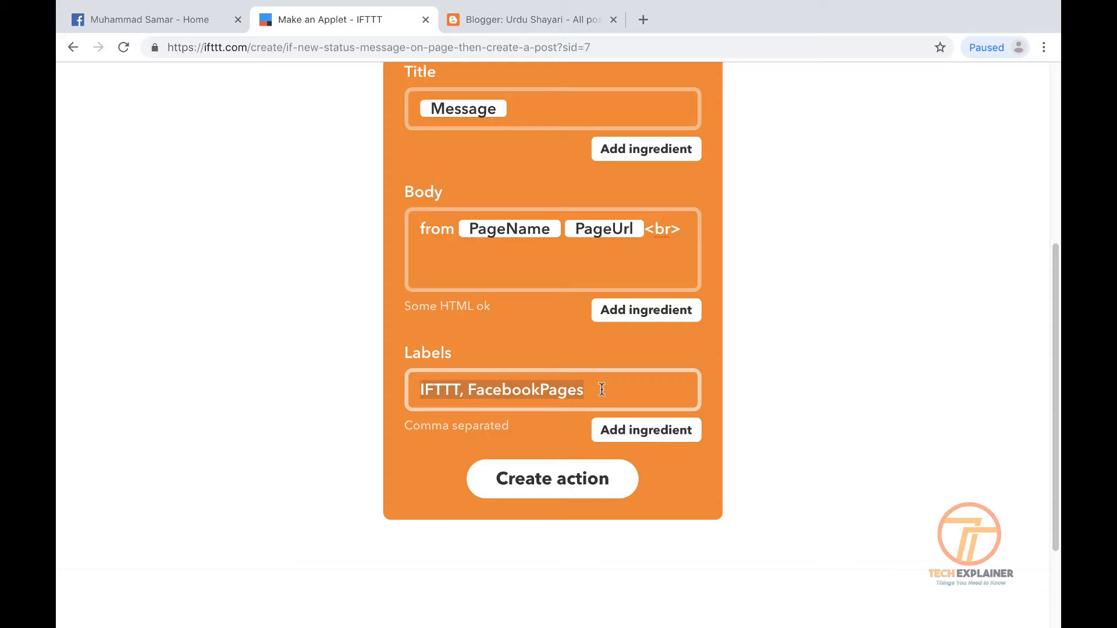
pyautogui.write('ur')
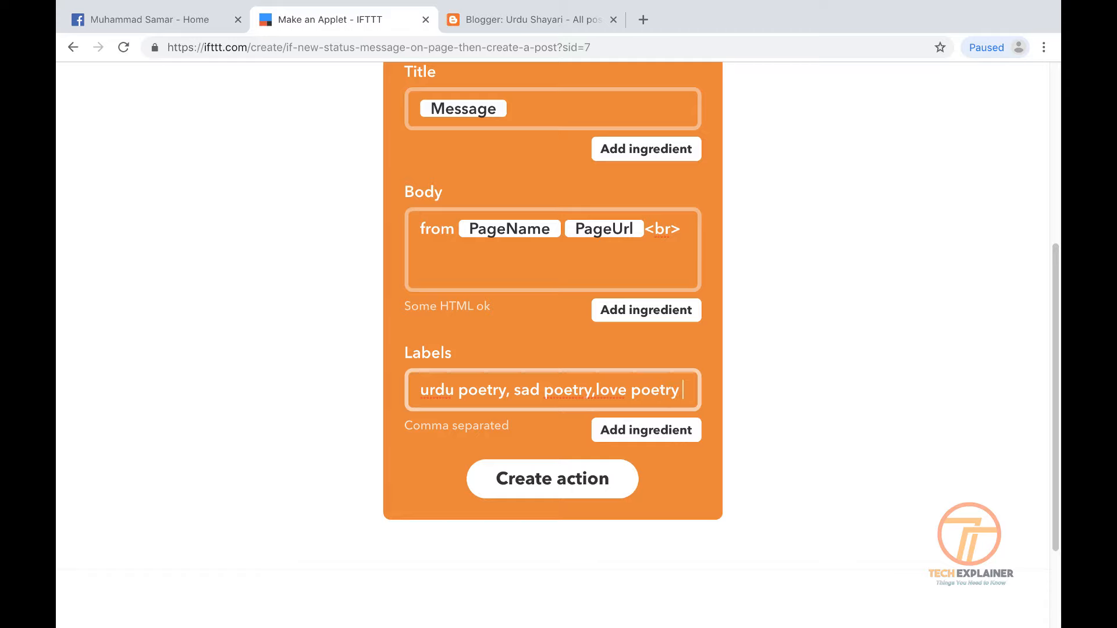
pyautogui.scroll(-1, 508, 315)
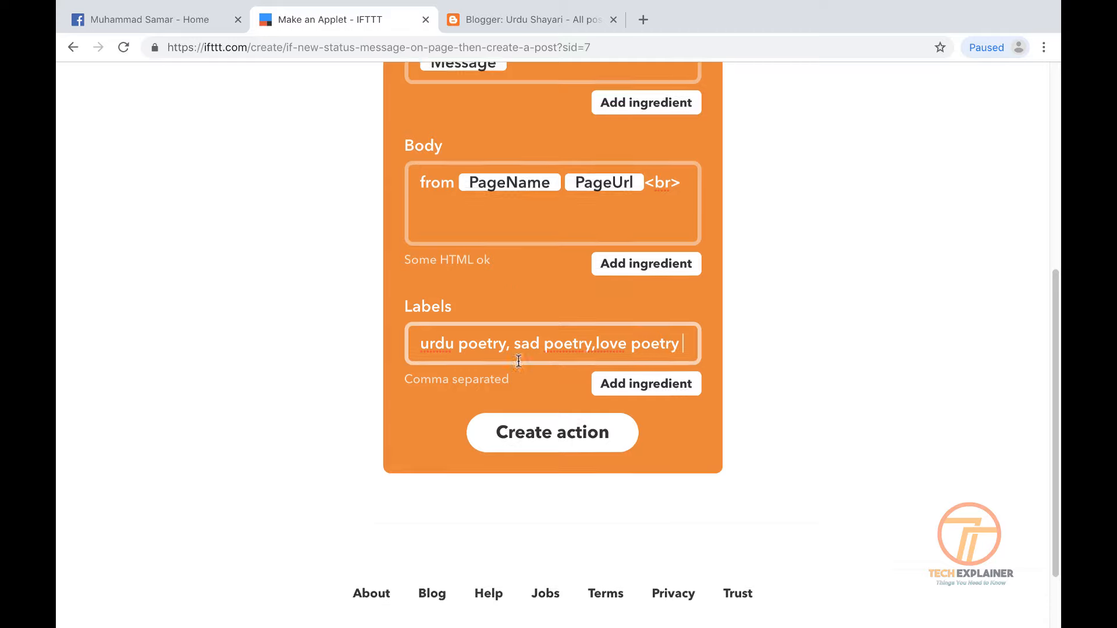
pyautogui.scroll(6, 518, 360)
pyautogui.scroll(-3, 519, 341)
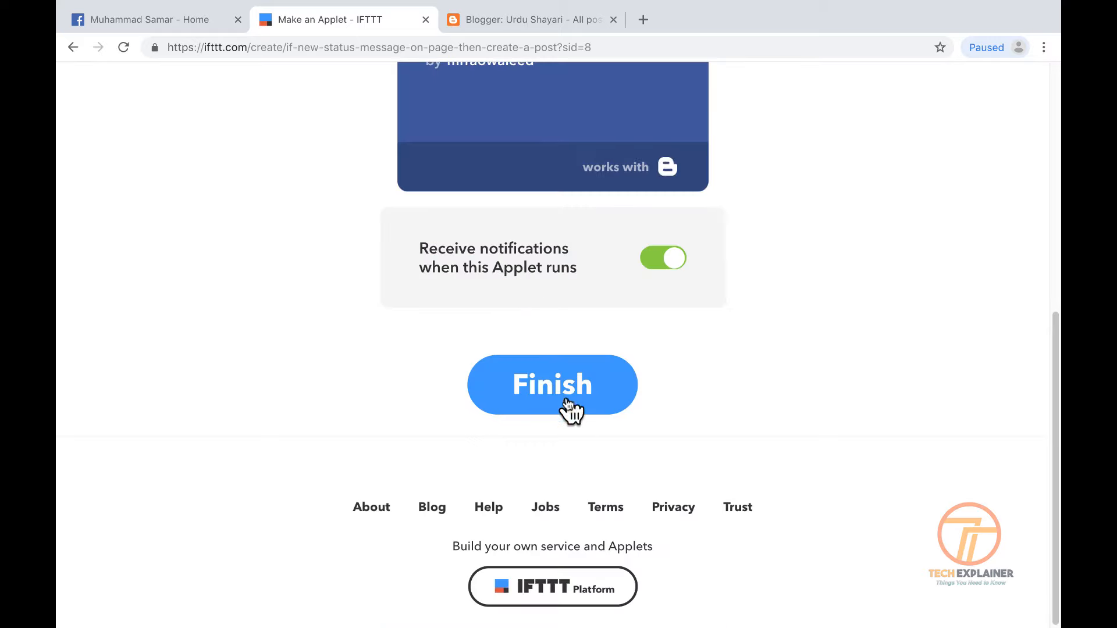
# Finish the Facebook-to-Blogger applet, keep it switched on, and run Check now
pyautogui.click(566, 397)
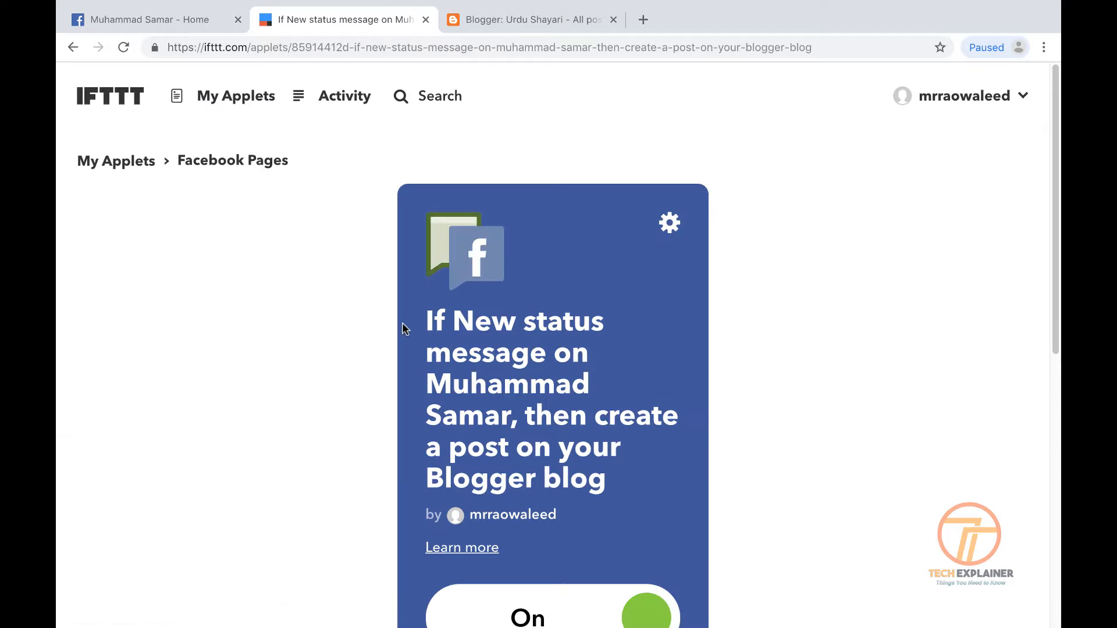
pyautogui.scroll(-5, 404, 329)
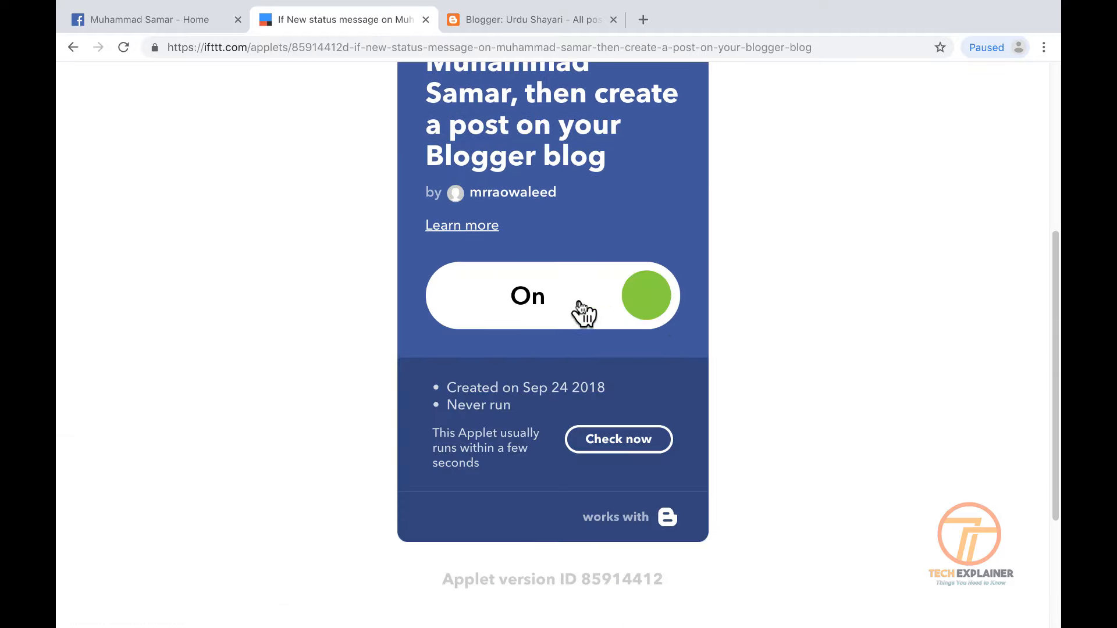
pyautogui.click(629, 443)
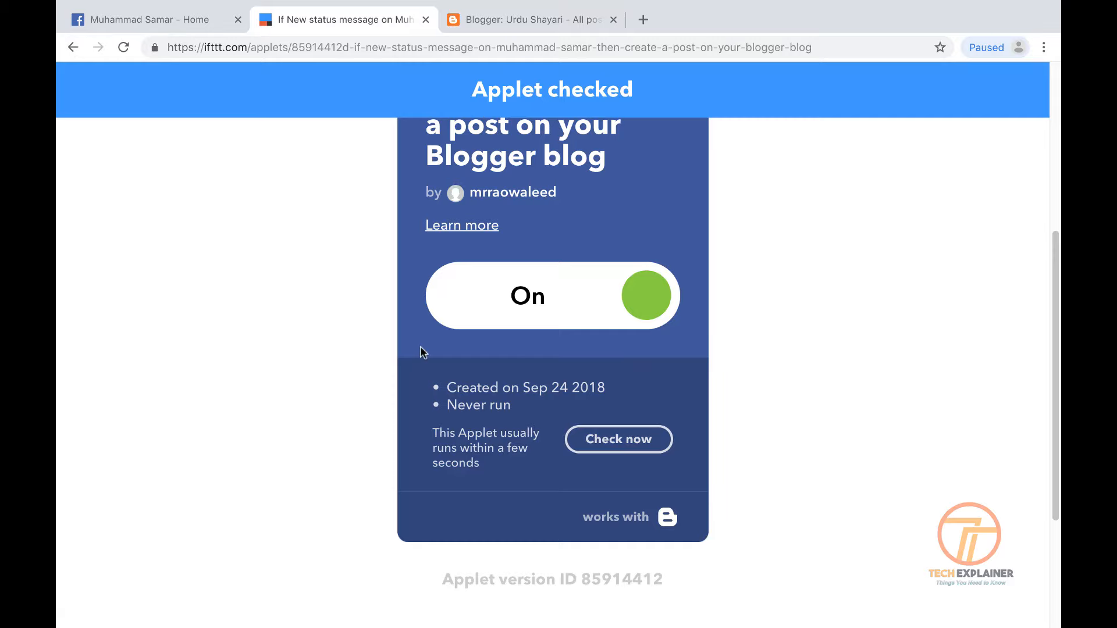
pyautogui.scroll(-4, 414, 344)
pyautogui.scroll(10, 349, 262)
# Copy the three-line Urdu poem from an earlier post on the Facebook Page
pyautogui.click(183, 23)
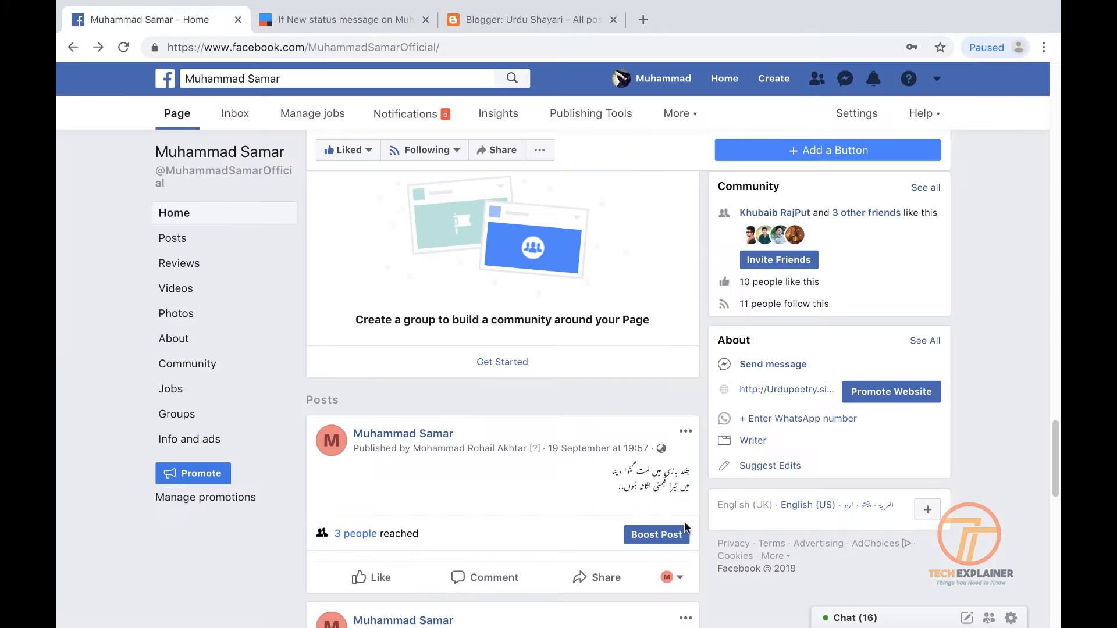
pyautogui.scroll(7, 436, 489)
pyautogui.scroll(-5, 436, 492)
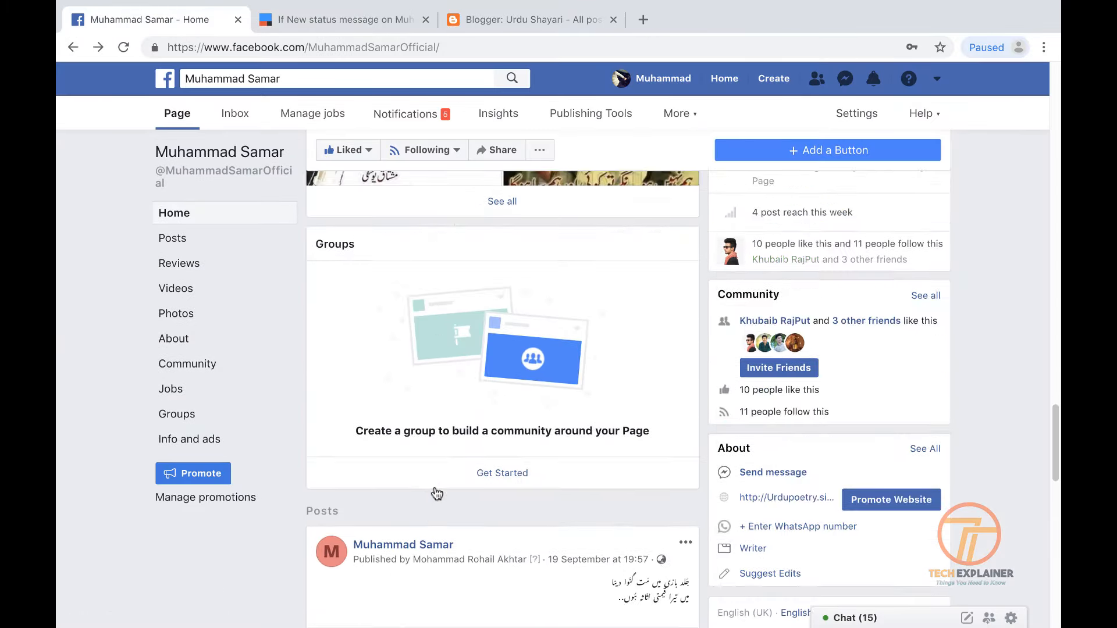
pyautogui.scroll(-4, 436, 494)
pyautogui.scroll(-2, 685, 483)
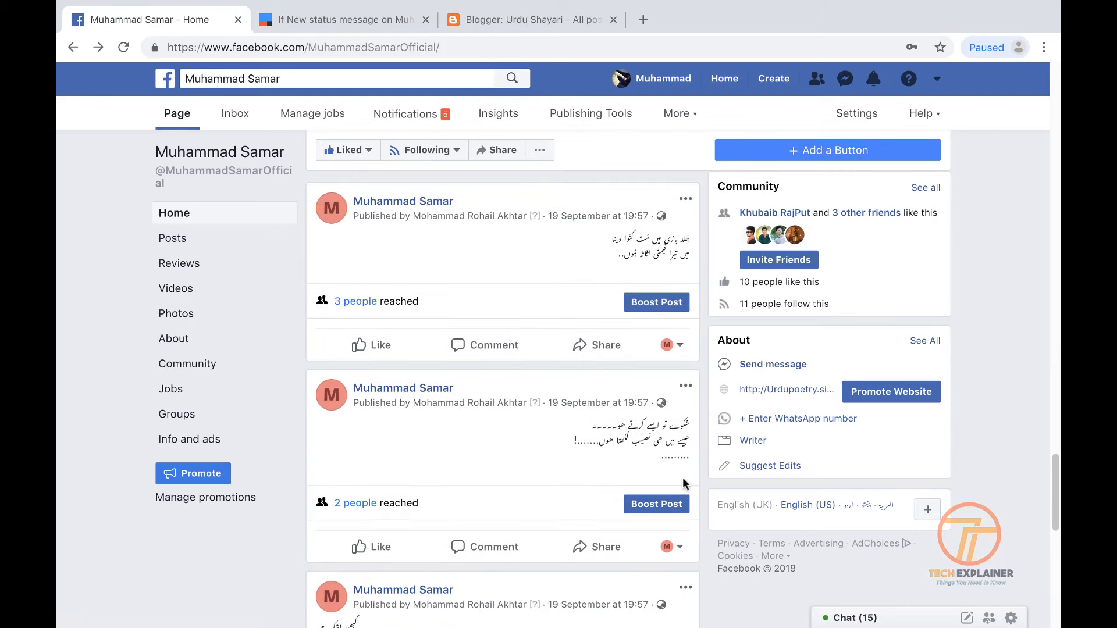
pyautogui.scroll(-3, 685, 483)
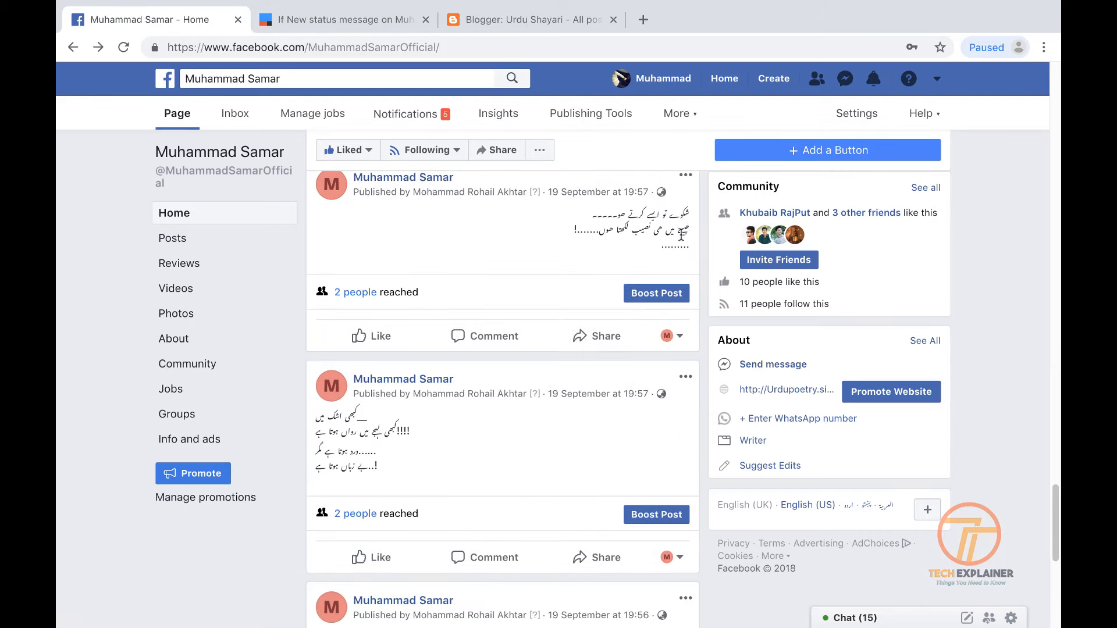
pyautogui.moveTo(690, 216); pyautogui.dragTo(575, 244)
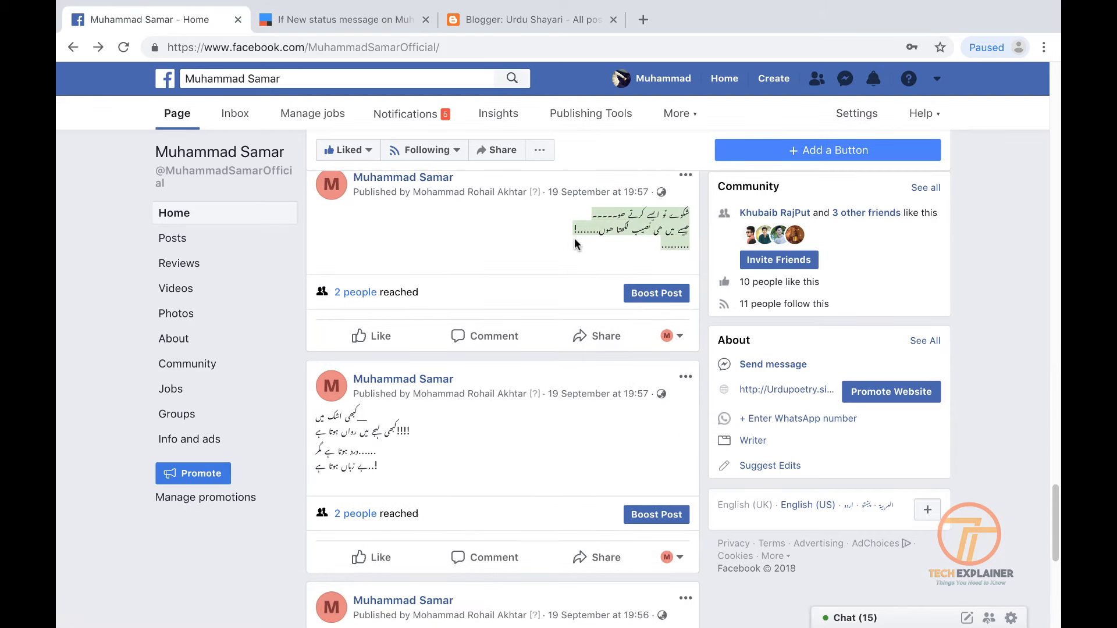
pyautogui.rightClick(664, 223)
pyautogui.click(706, 265)
pyautogui.scroll(5, 522, 316)
pyautogui.scroll(-3, 521, 318)
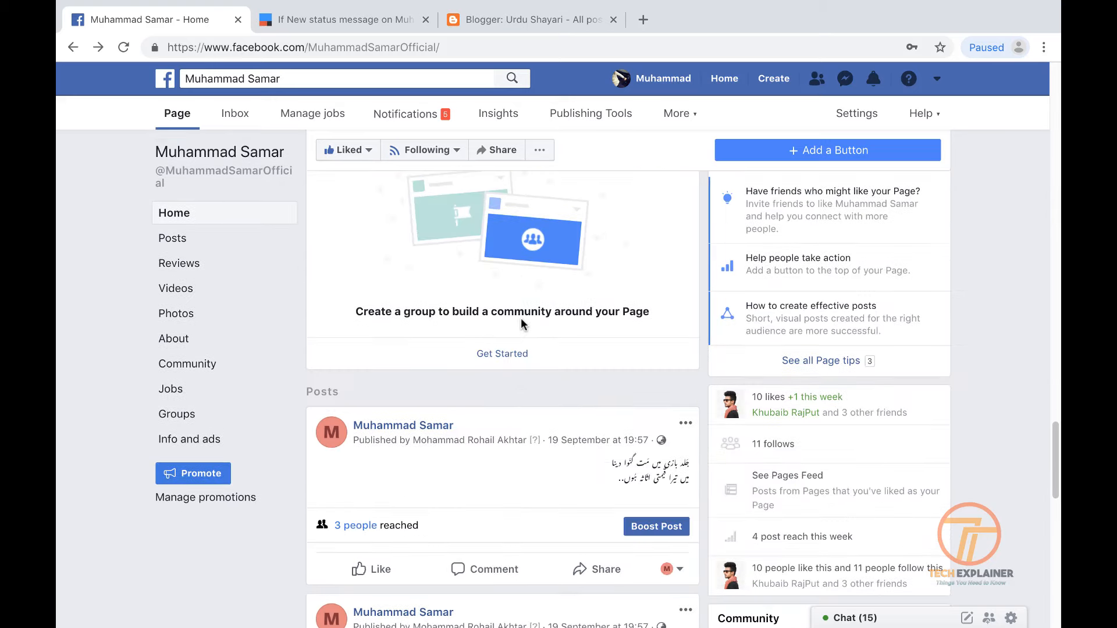
pyautogui.scroll(3, 521, 317)
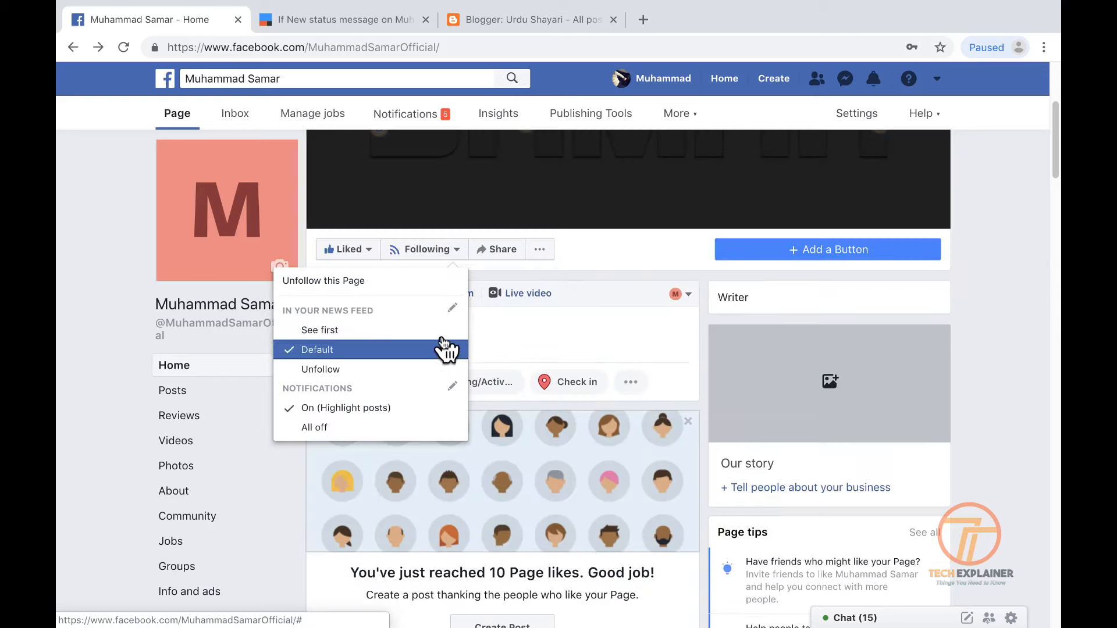
# Paste the poem into a new Page post and share it
pyautogui.click(590, 330)
pyautogui.rightClick(591, 331)
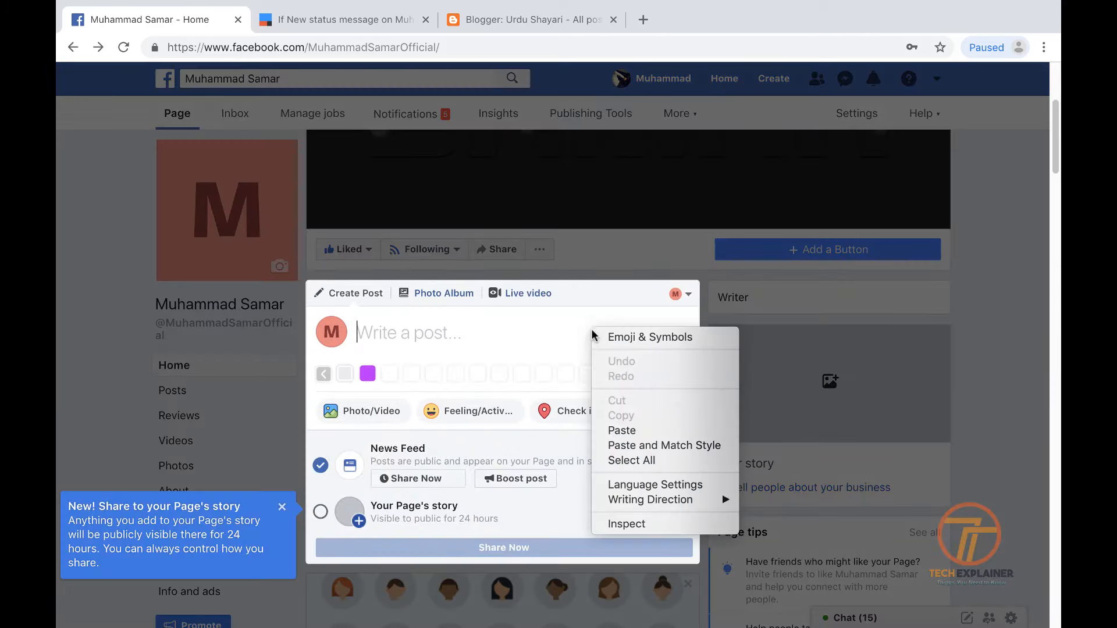
pyautogui.click(622, 430)
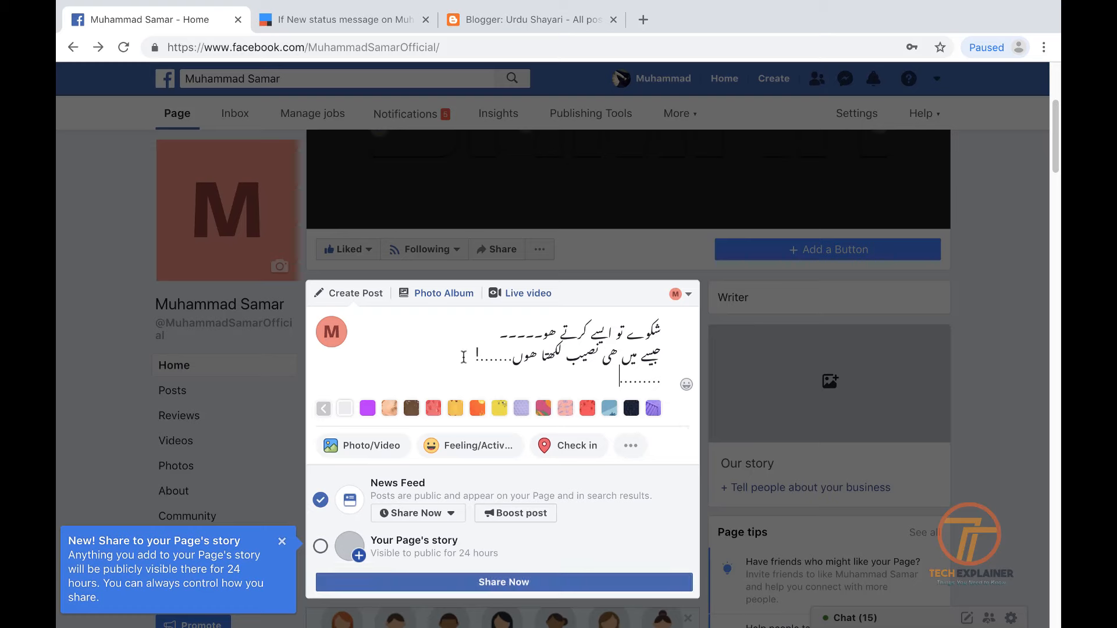
pyautogui.click(519, 583)
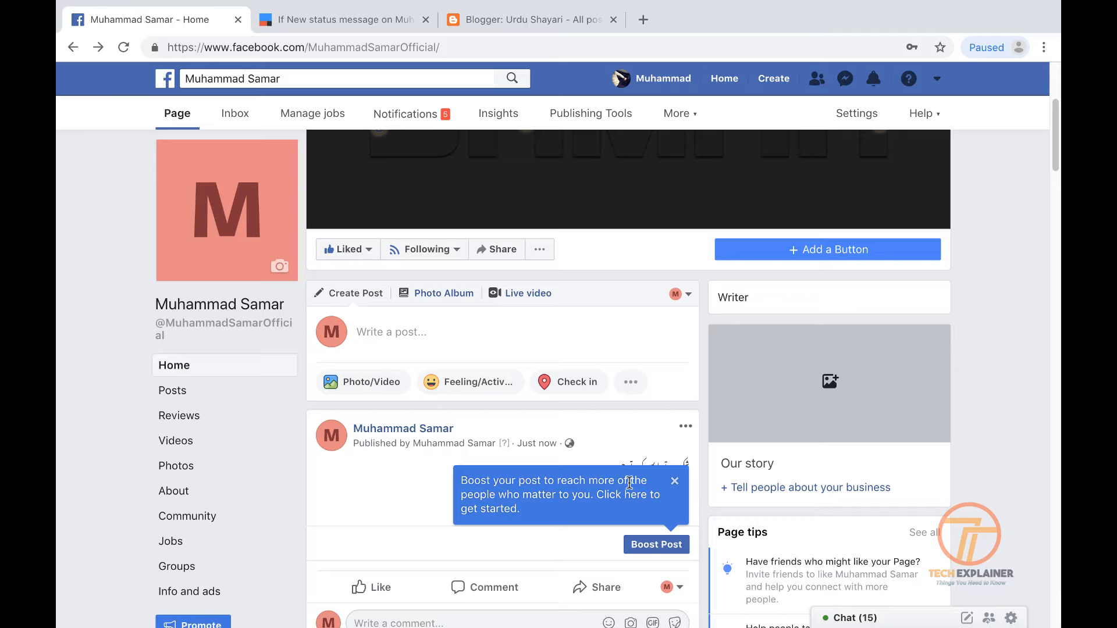
# Open IFTTT's activity log and reload it to see the Applet created entry
pyautogui.click(324, 19)
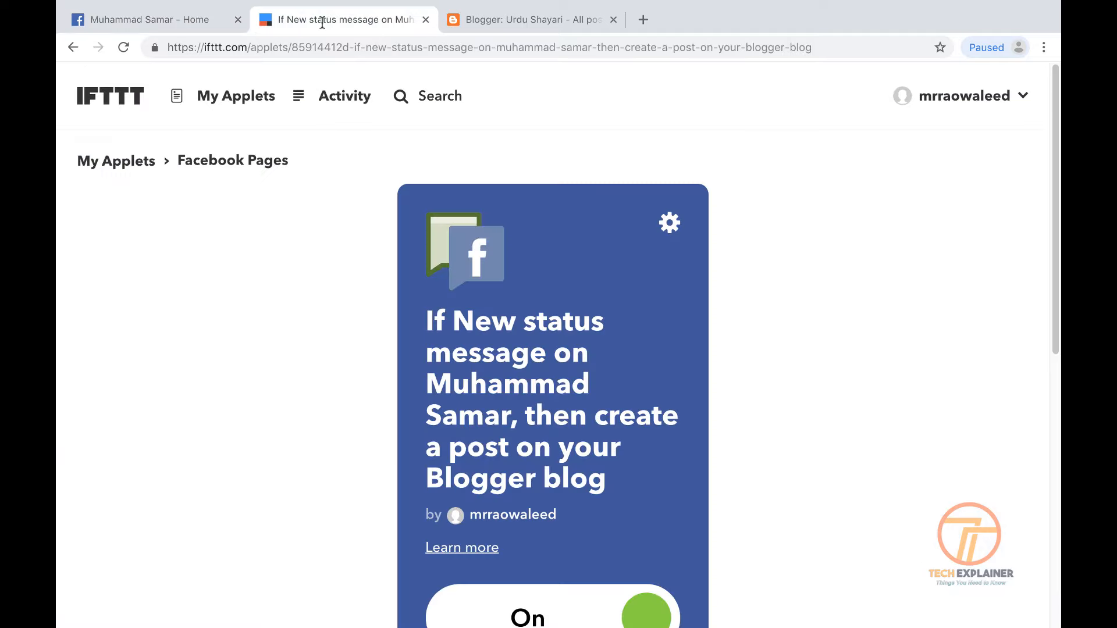
pyautogui.click(341, 100)
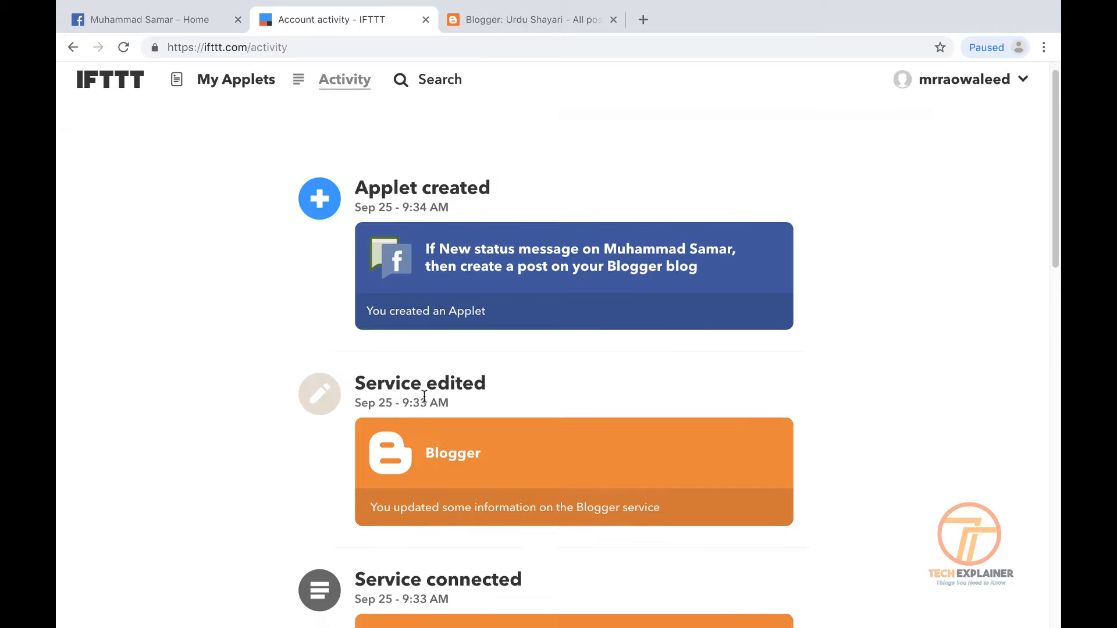
pyautogui.click(123, 47)
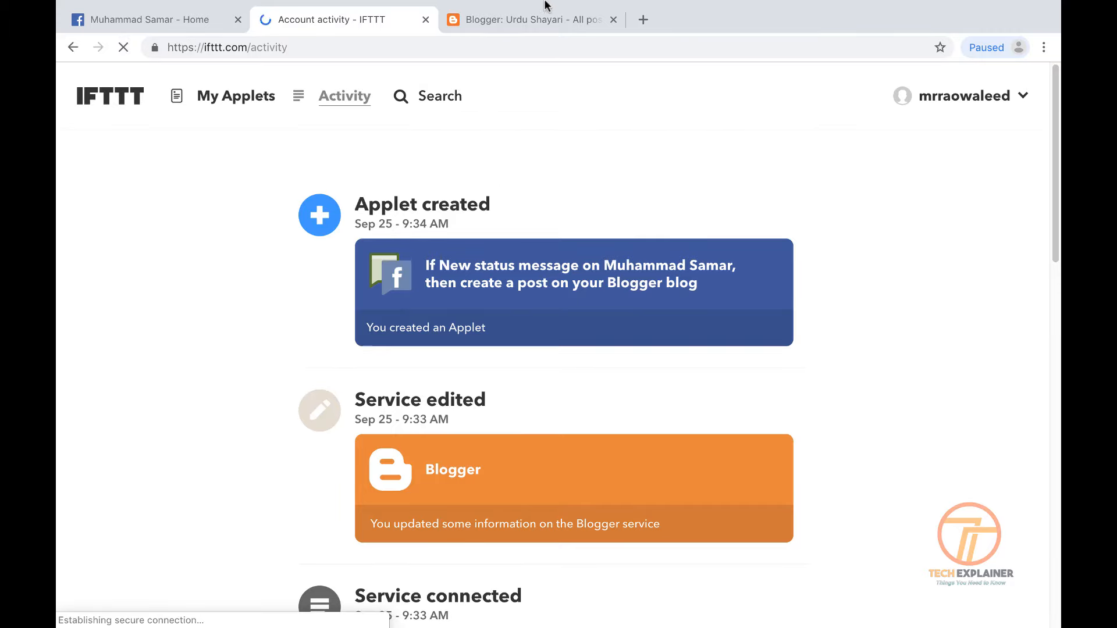
# Bring up Blogger's All posts list for the Urdu Shayari blog, showing 19 posts
pyautogui.moveTo(546, 4)
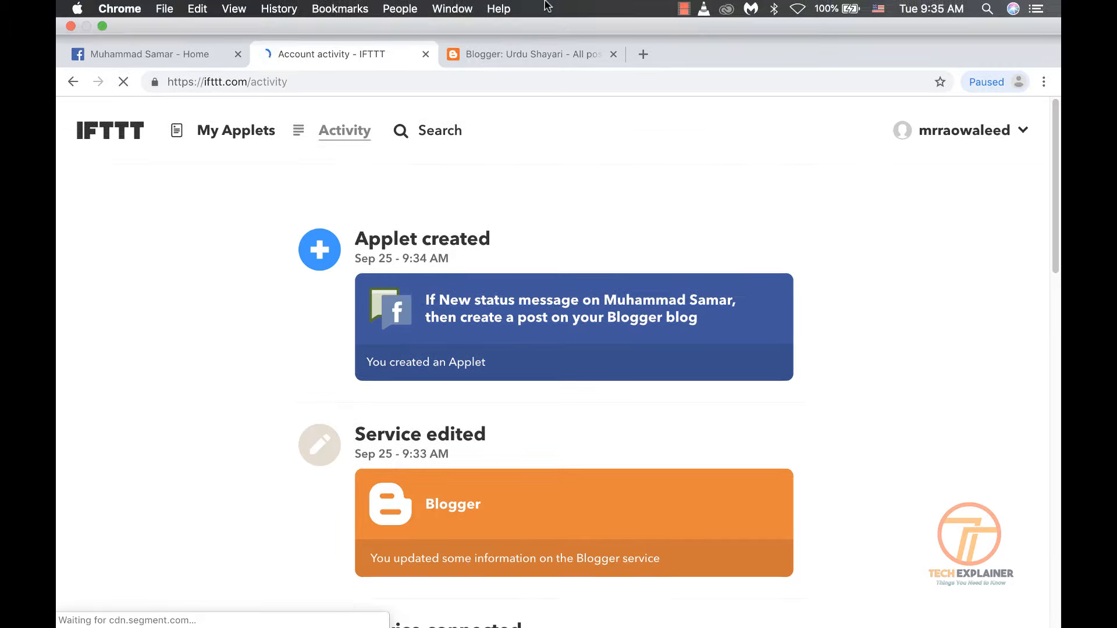
pyautogui.click(684, 10)
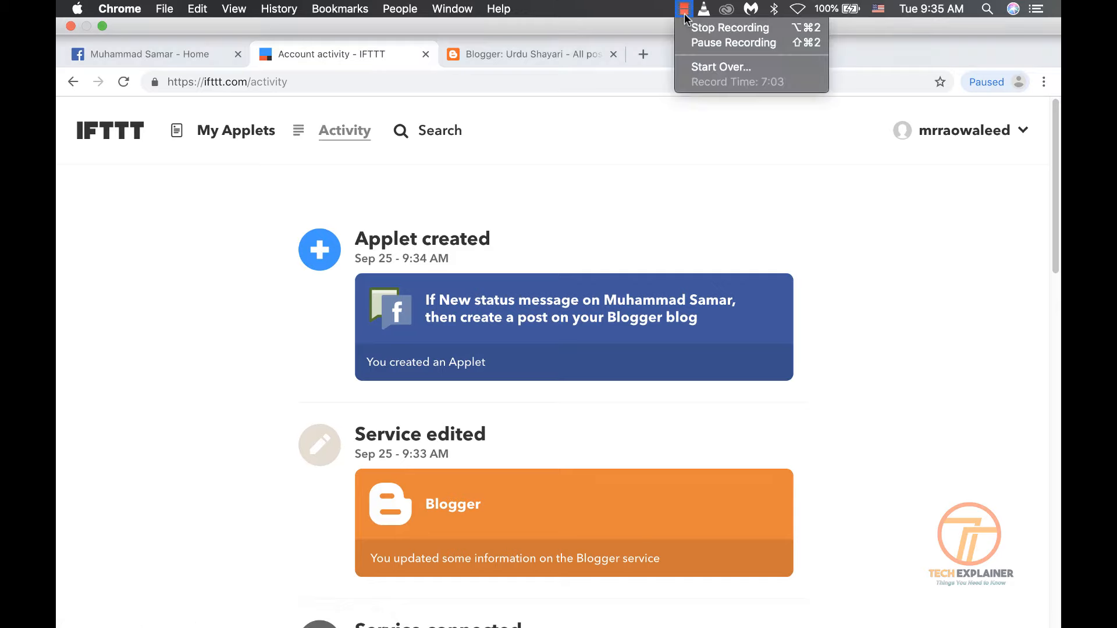
pyautogui.click(713, 46)
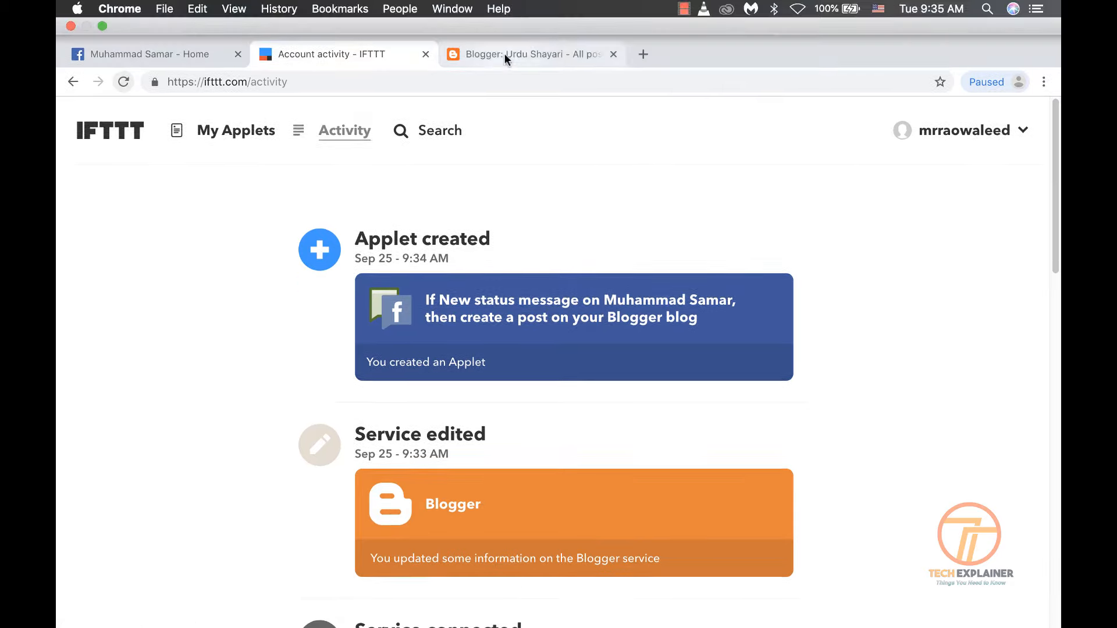
pyautogui.click(504, 53)
pyautogui.click(356, 54)
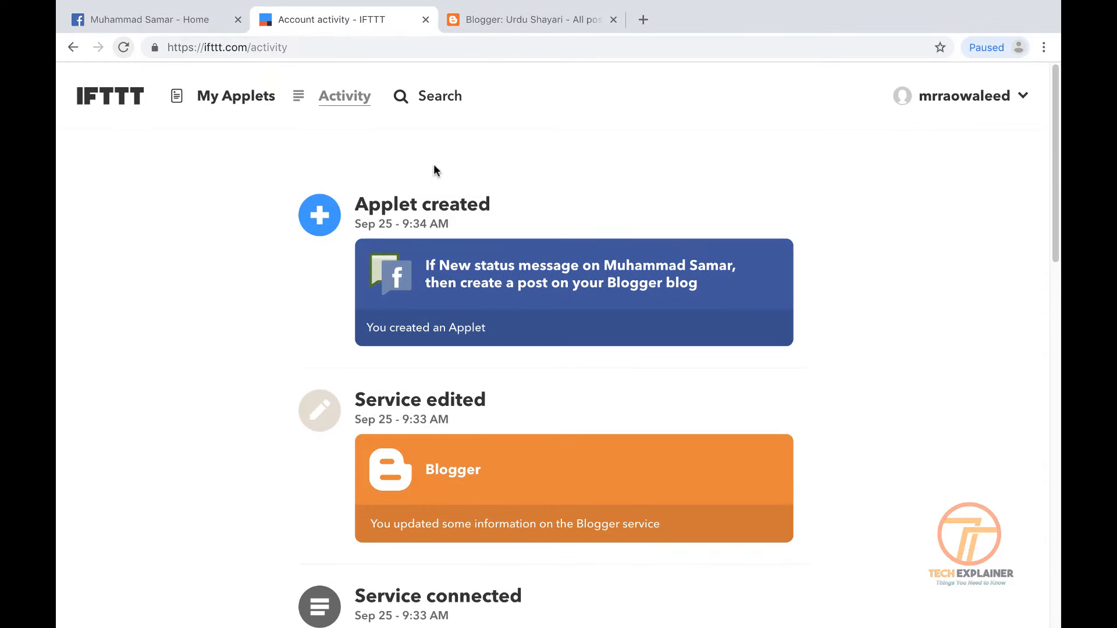
pyautogui.click(577, 18)
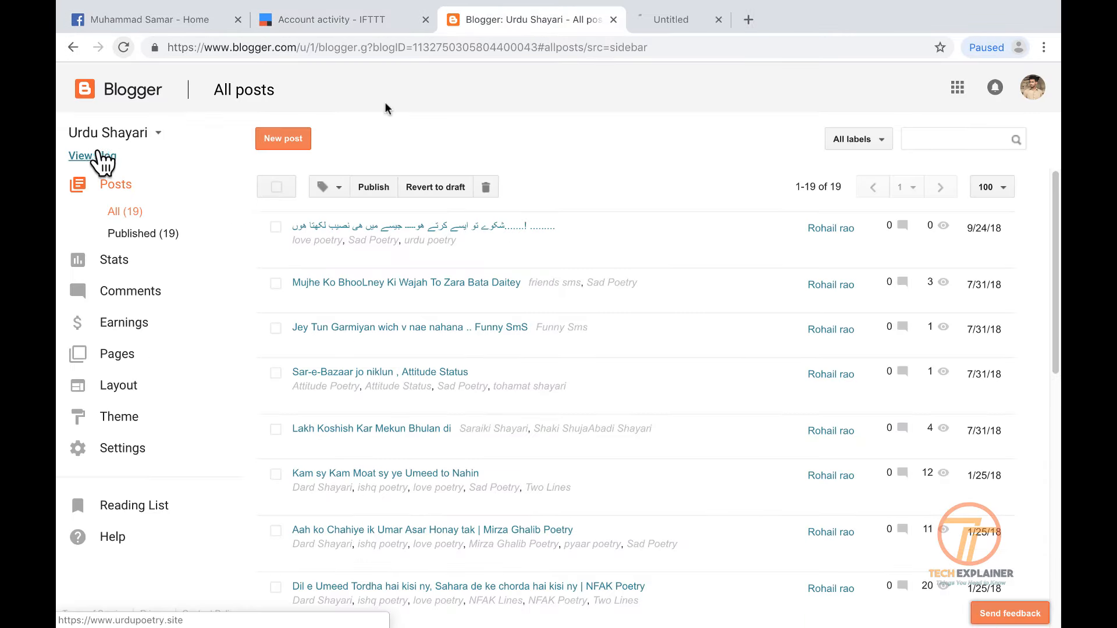
# View the live Urdu Shayari blog and open the newest 9/24/18 poem post in the editor
pyautogui.click(98, 157)
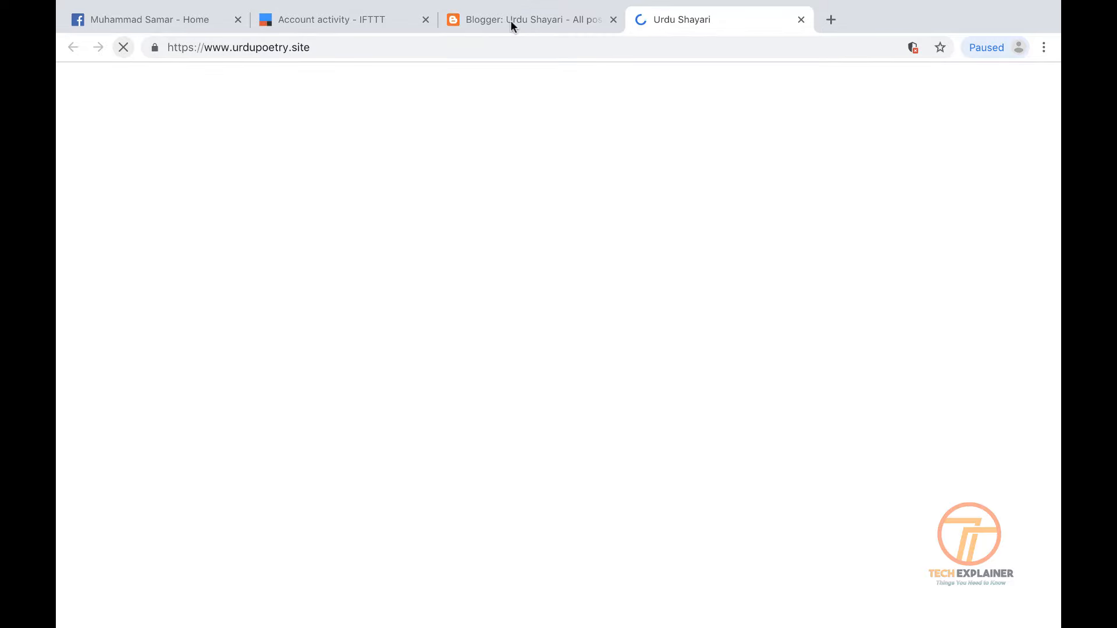
pyautogui.click(511, 20)
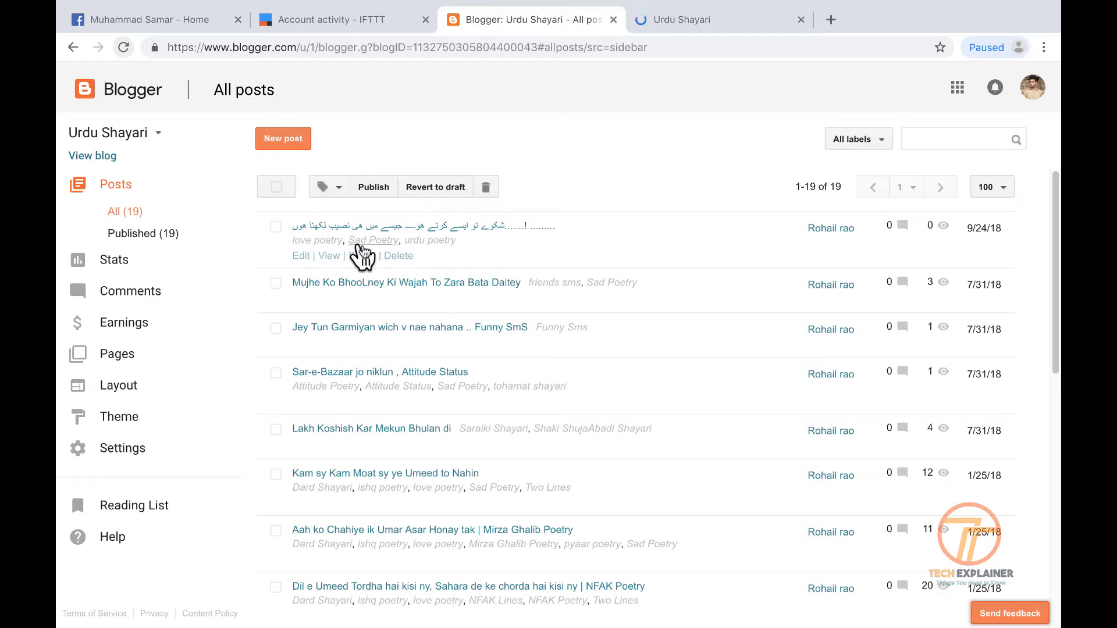
pyautogui.click(301, 256)
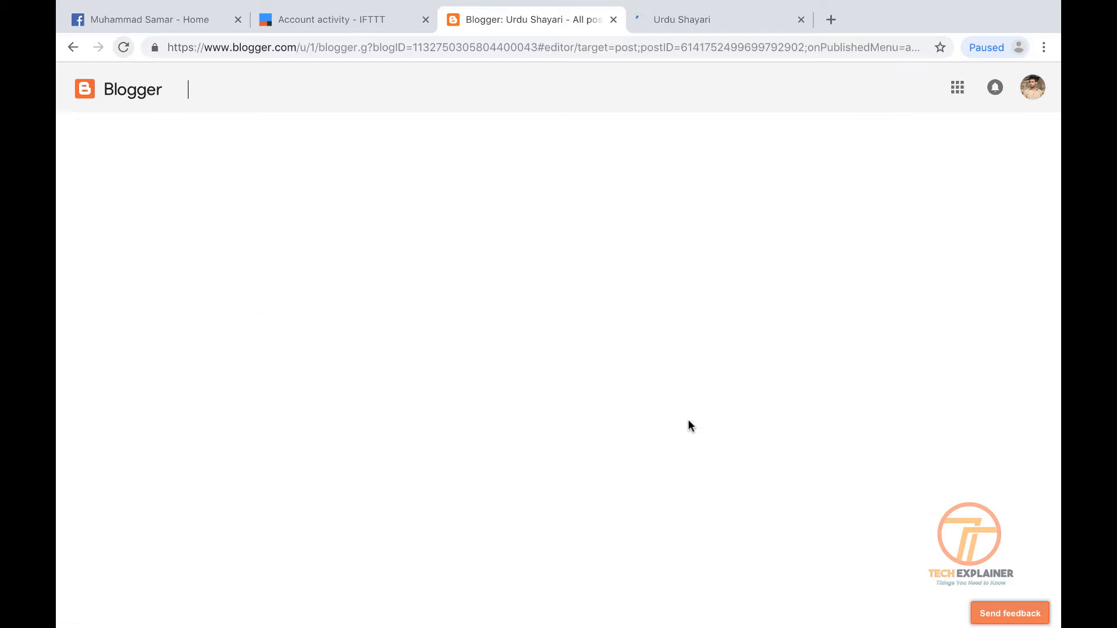
pyautogui.click(728, 20)
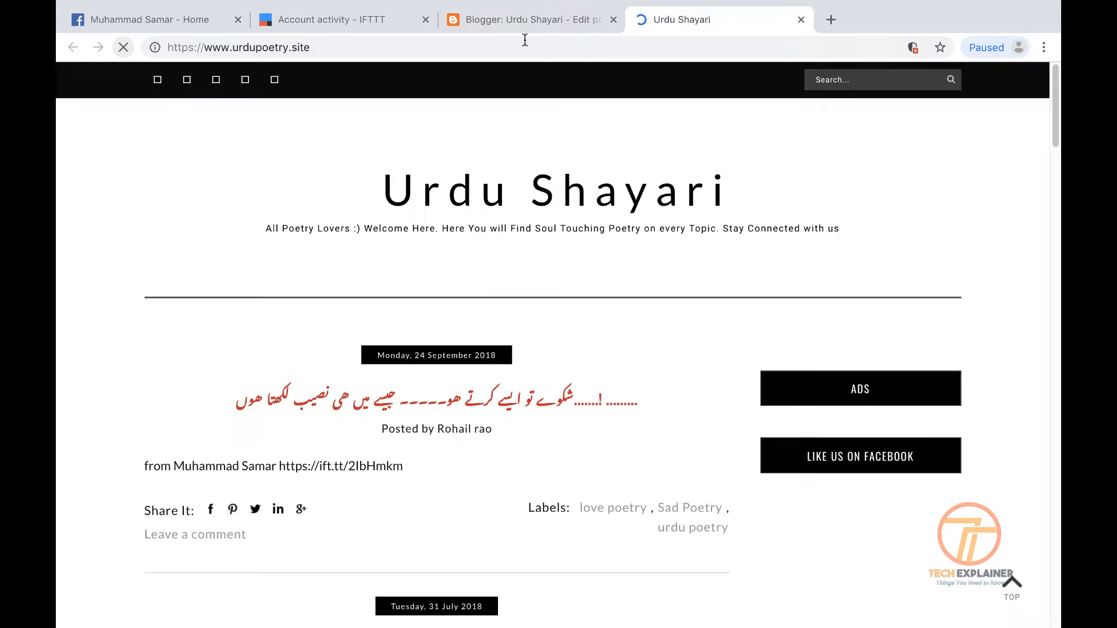
pyautogui.scroll(-4, 490, 435)
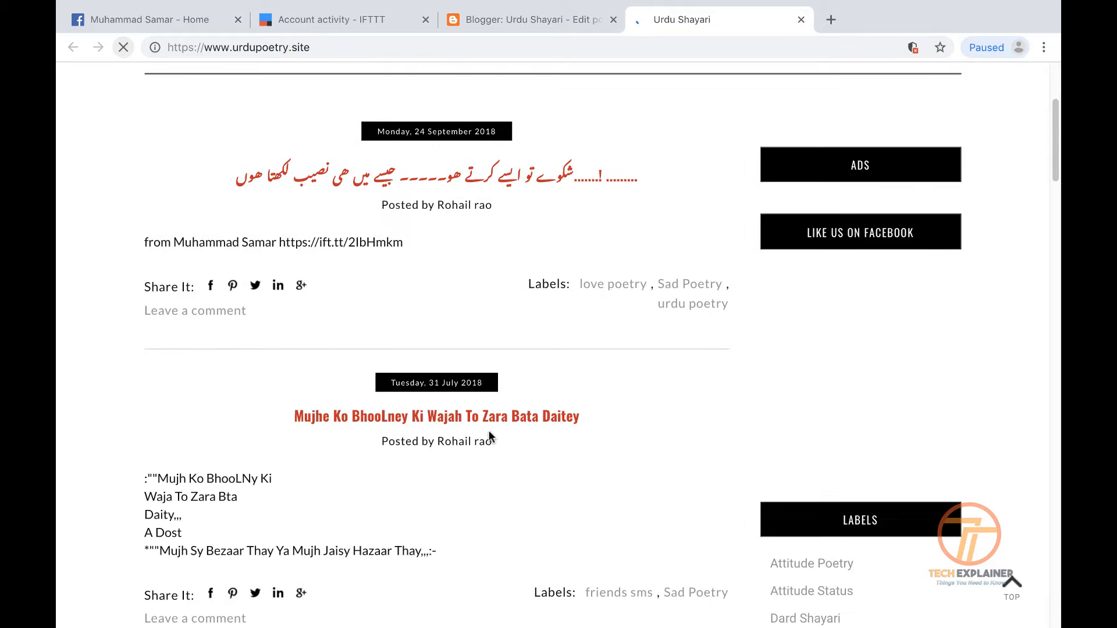
pyautogui.scroll(4, 491, 435)
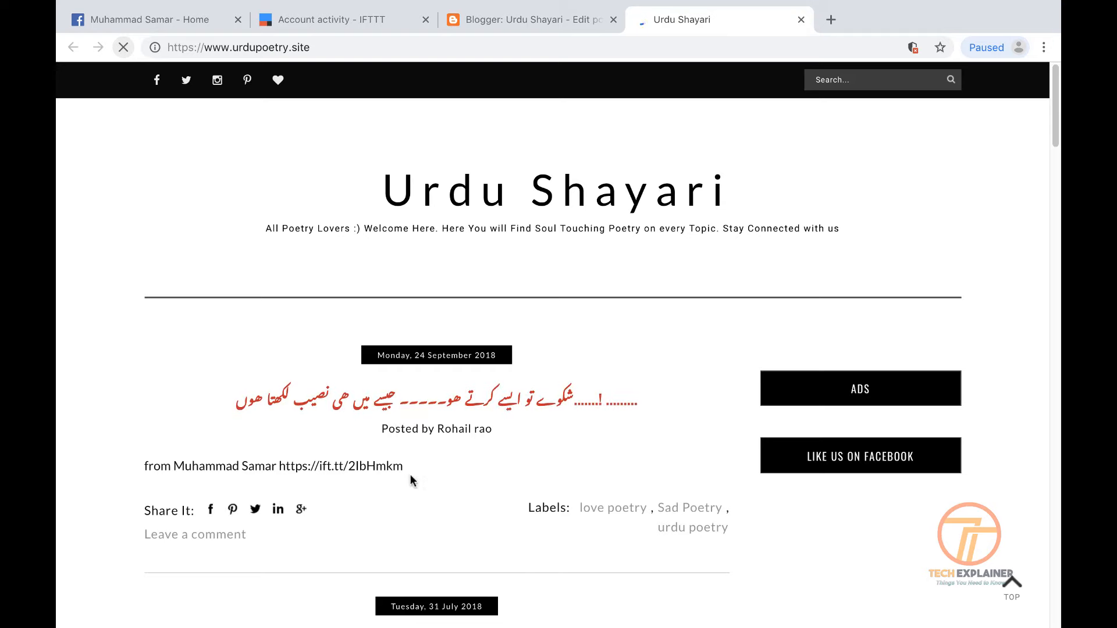
pyautogui.click(563, 15)
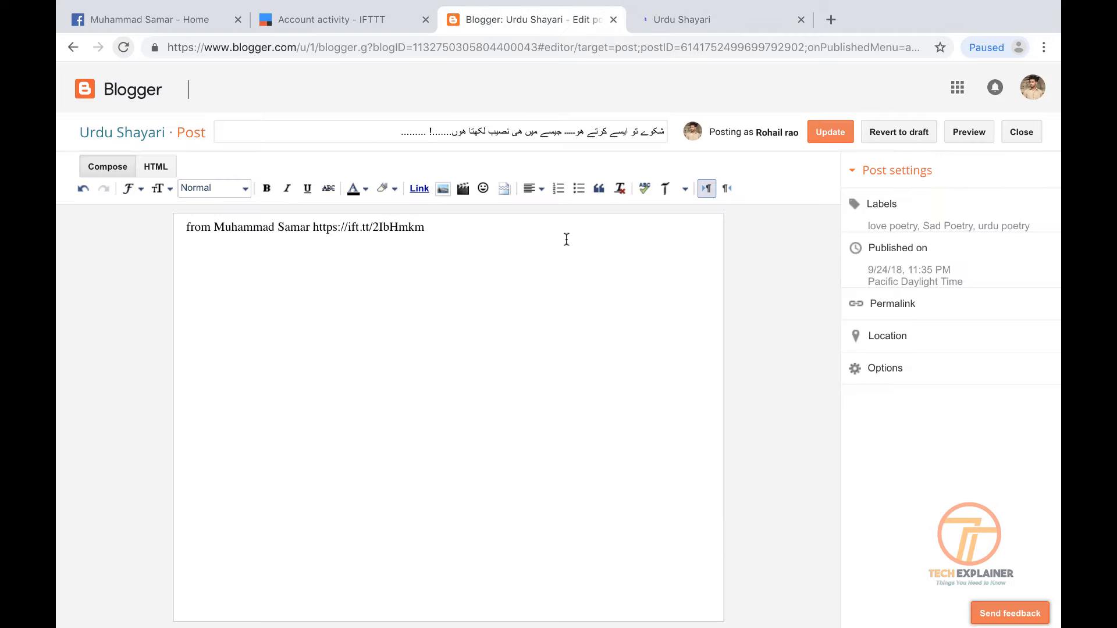
# Compare the link-only Blogger post with the Facebook status, ending on IFTTT's activity log
pyautogui.click(320, 19)
pyautogui.click(117, 17)
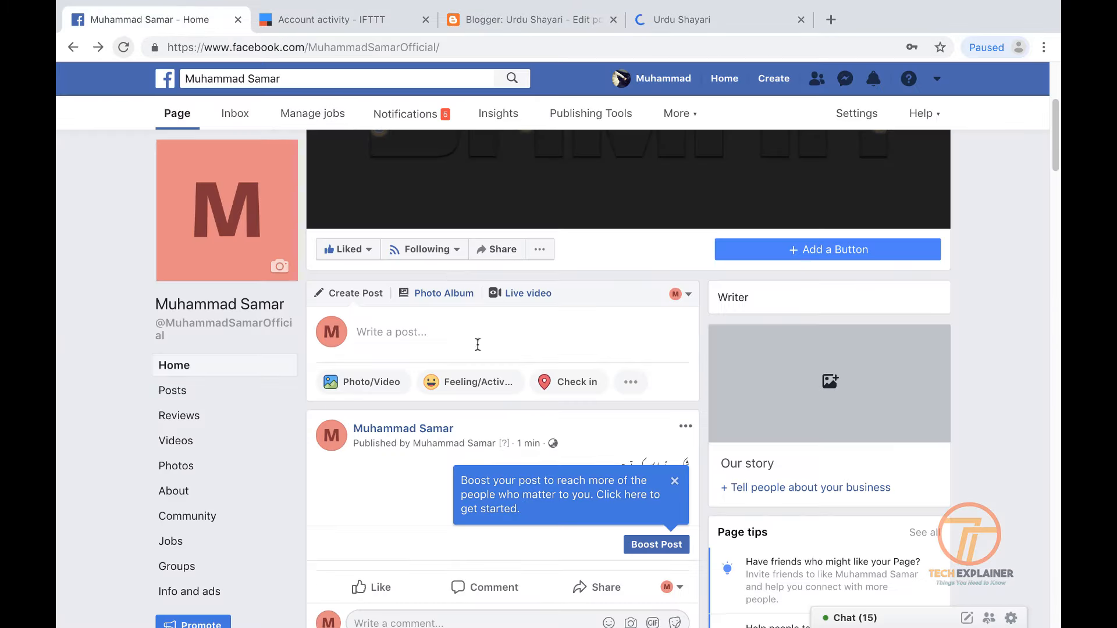
pyautogui.click(324, 13)
pyautogui.scroll(-10, 508, 355)
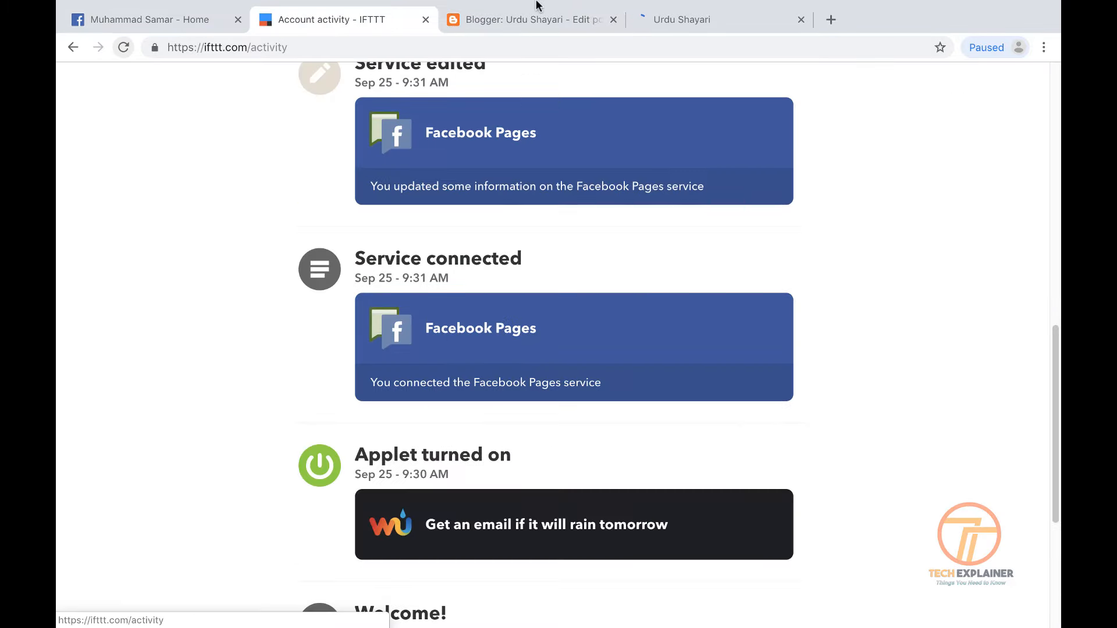
pyautogui.click(529, 18)
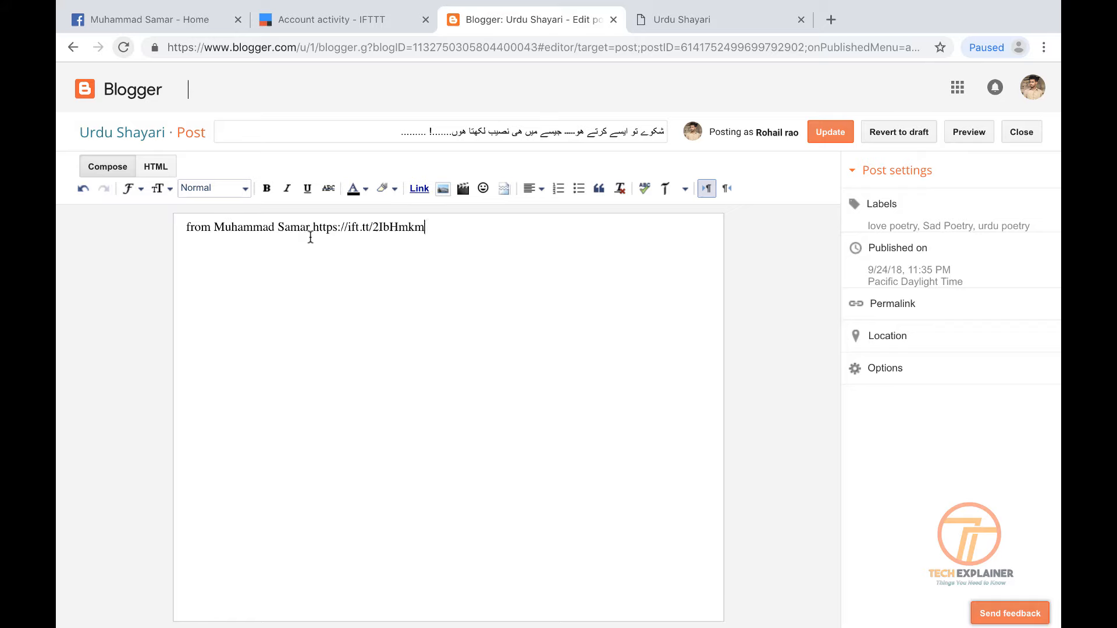
pyautogui.click(348, 23)
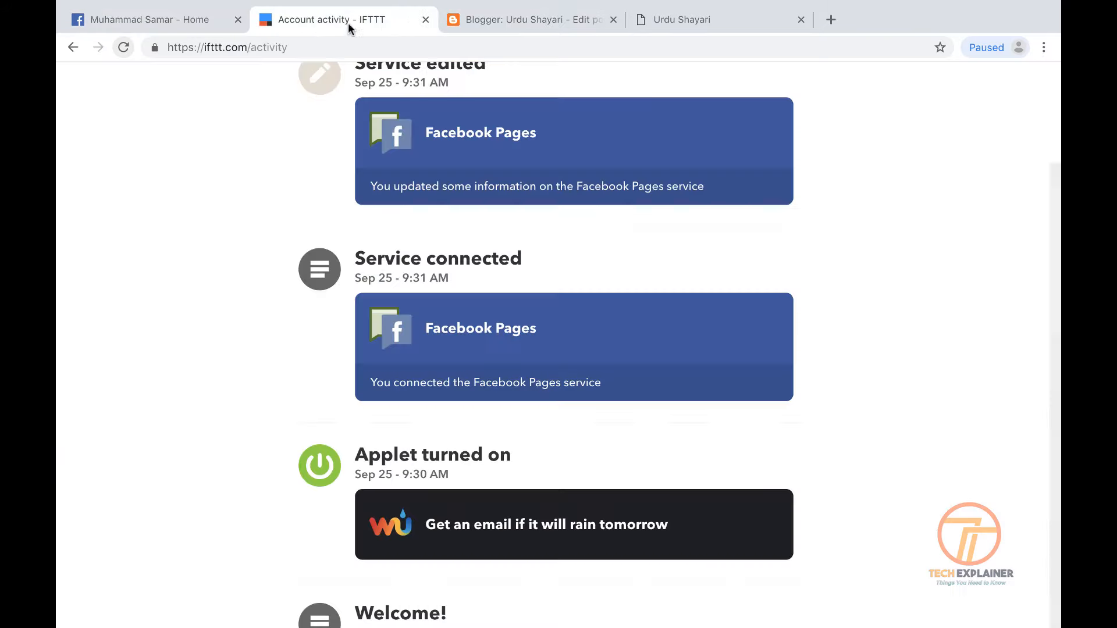
pyautogui.scroll(10, 545, 385)
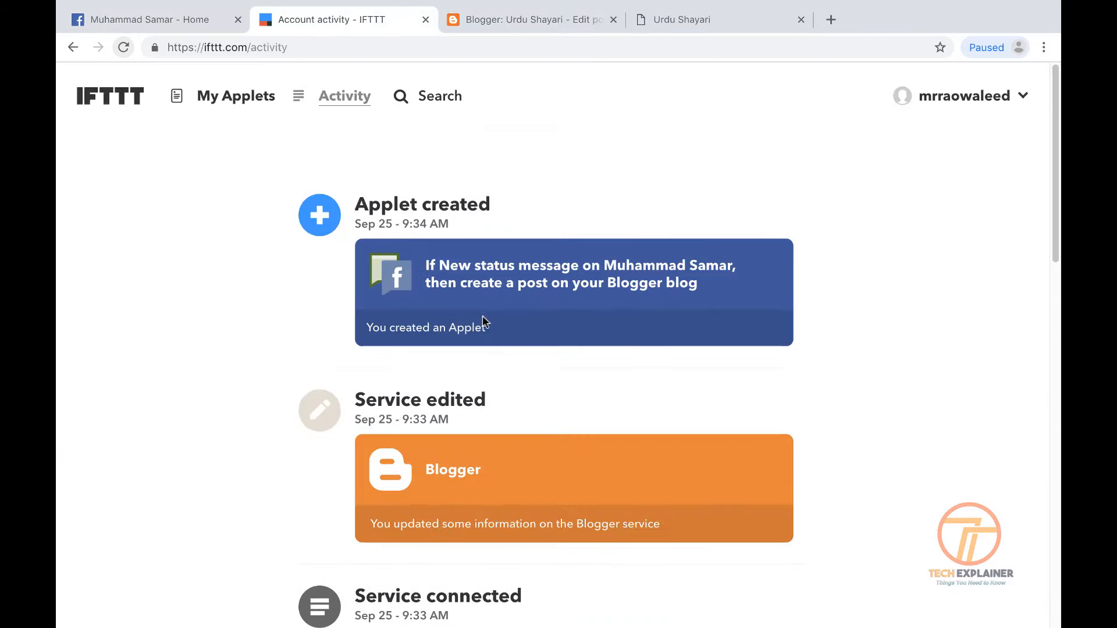
# Open the applet's settings and show the raw ingredient text of Title and Body
pyautogui.click(464, 309)
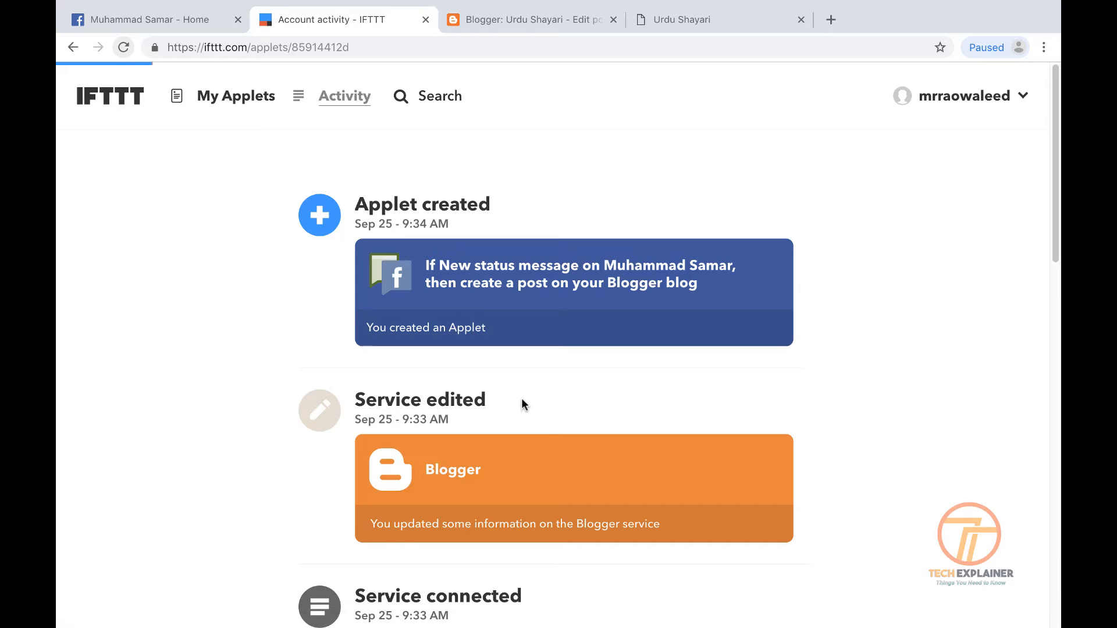
pyautogui.click(669, 223)
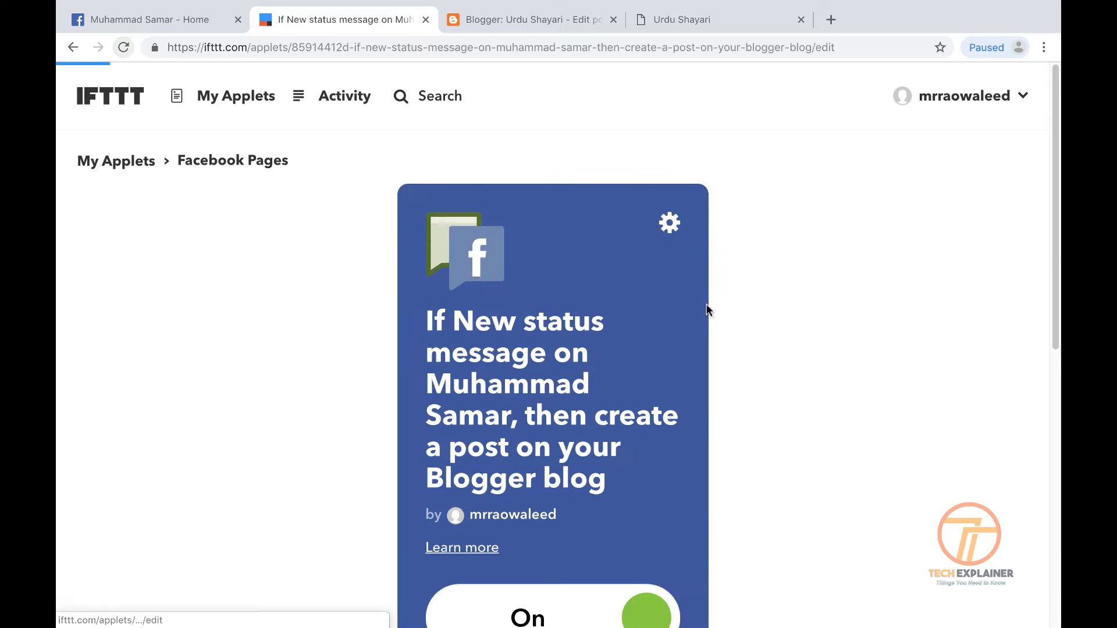
pyautogui.scroll(-10, 628, 339)
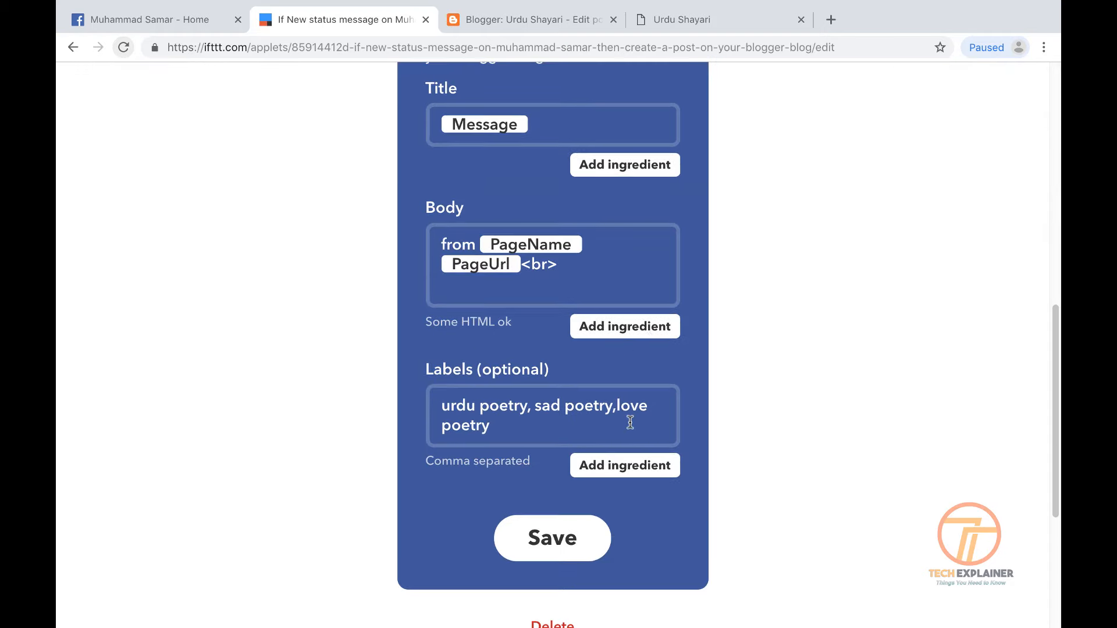
pyautogui.scroll(3, 630, 422)
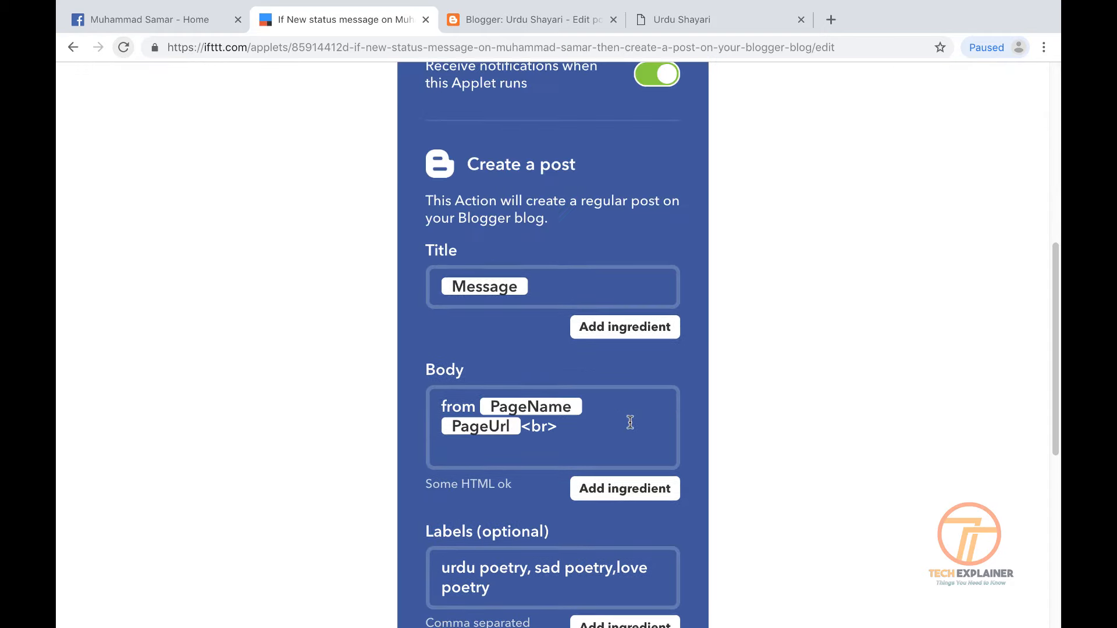
pyautogui.click(633, 429)
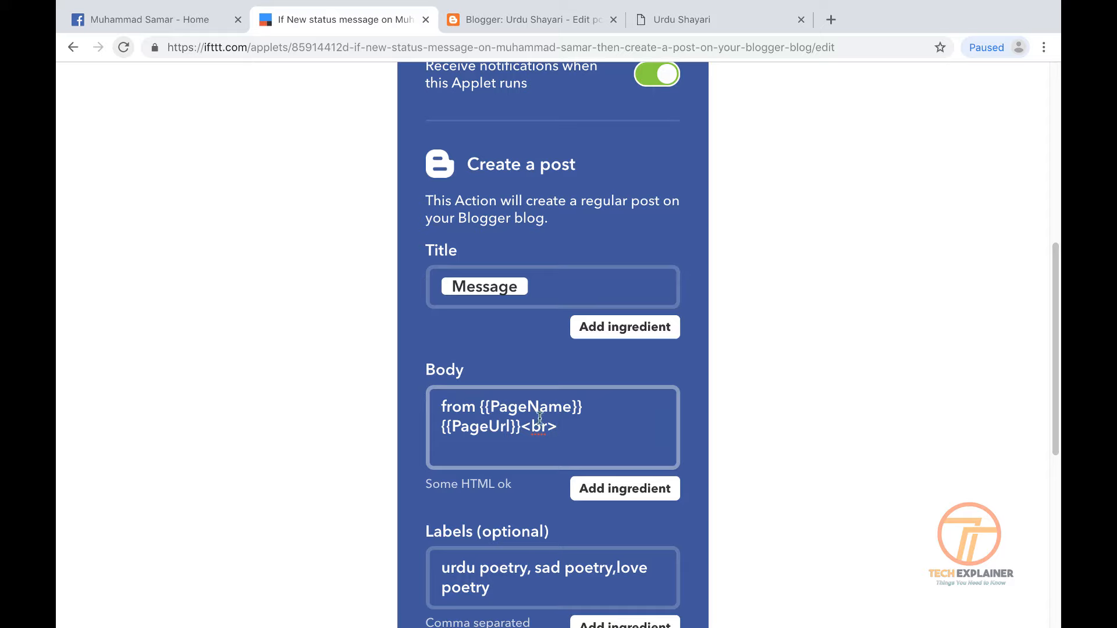
pyautogui.click(536, 289)
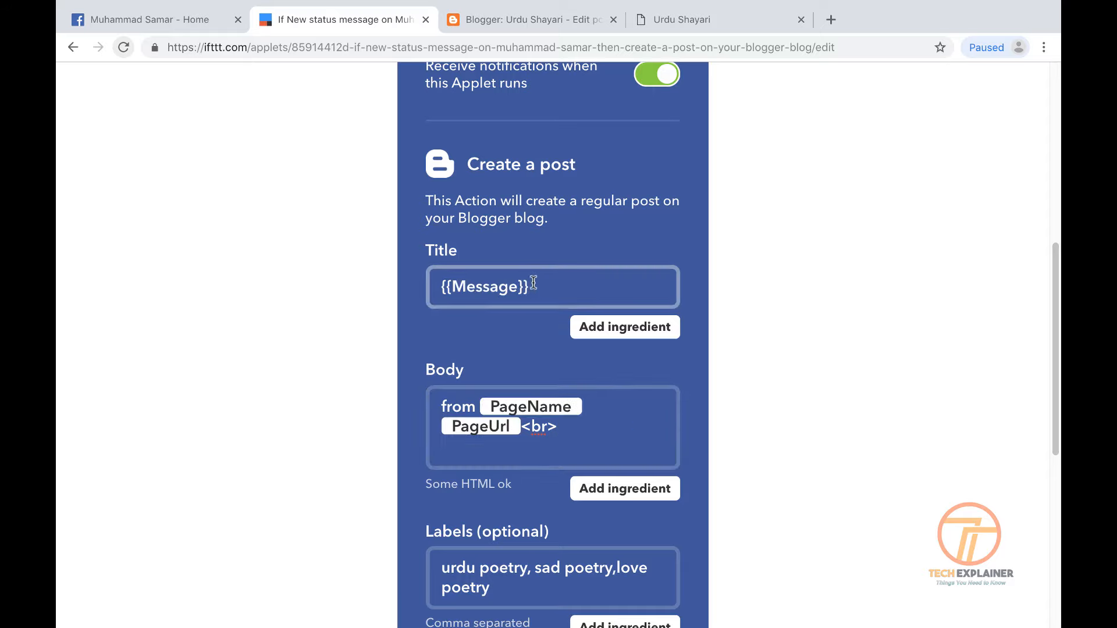
# Copy {{Message}} from Title, paste it after <br> in Body, and save the applet
pyautogui.moveTo(533, 283); pyautogui.dragTo(444, 283)
pyautogui.rightClick(528, 292)
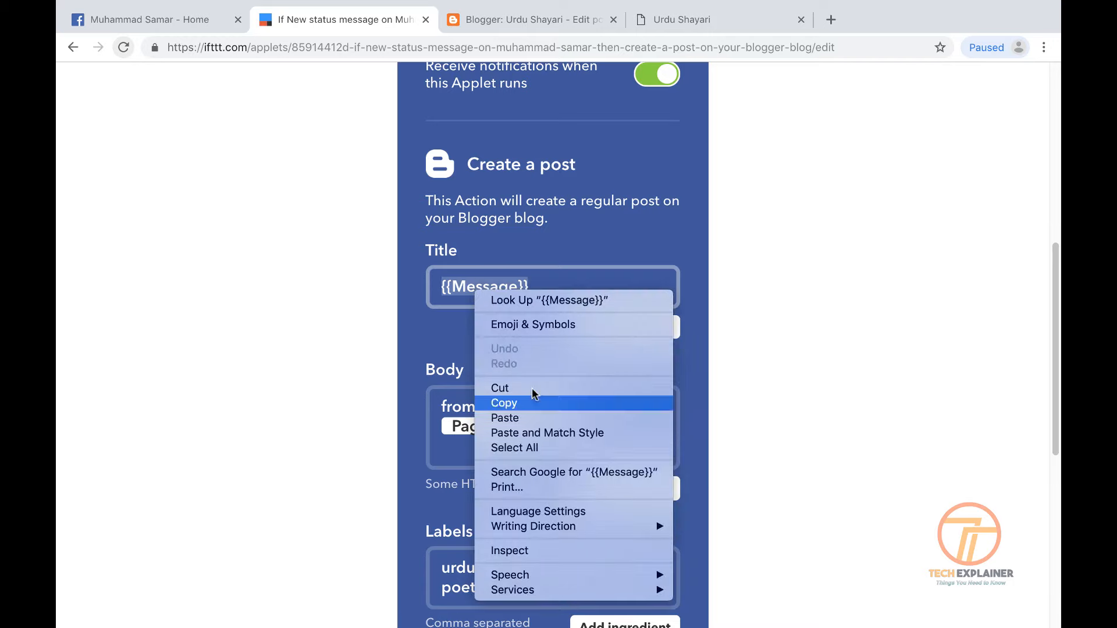
pyautogui.click(553, 404)
pyautogui.rightClick(579, 440)
pyautogui.click(557, 428)
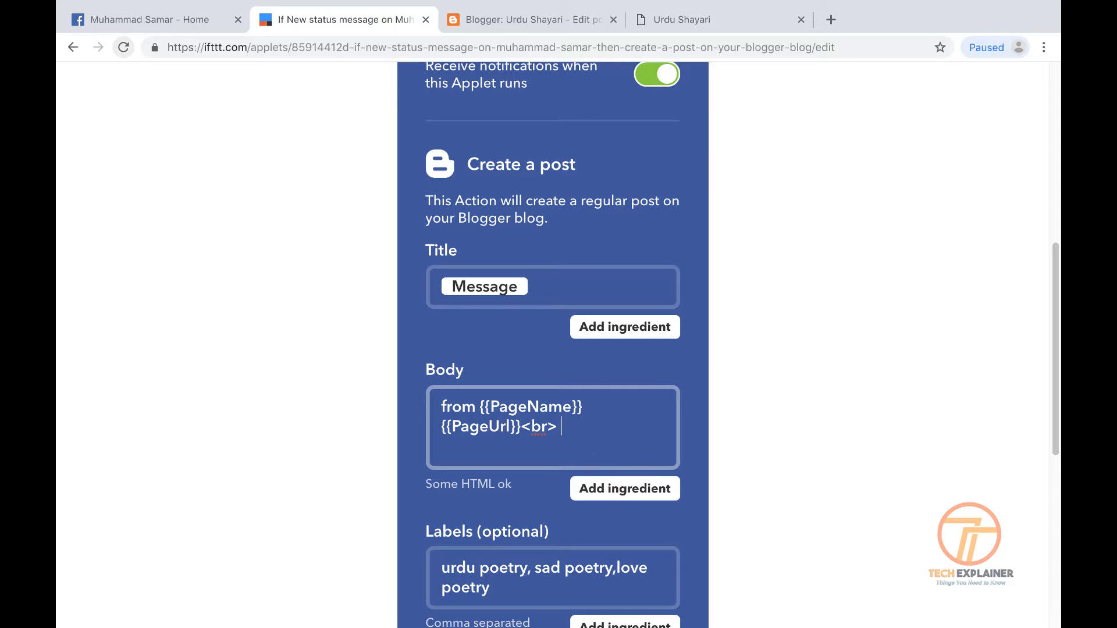
pyautogui.rightClick(600, 450)
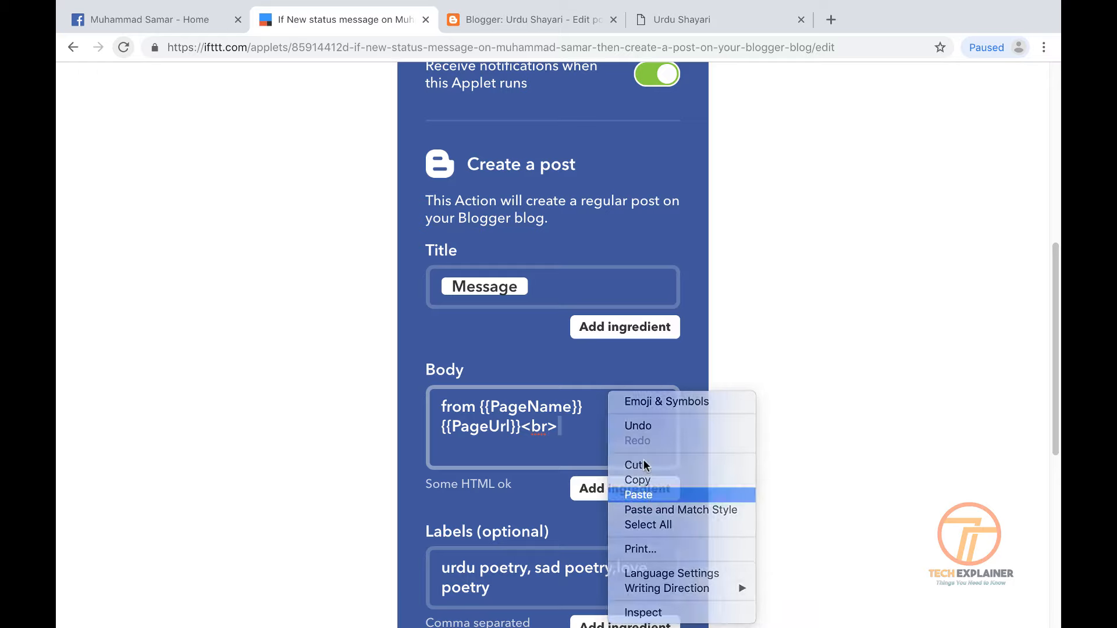
pyautogui.click(640, 496)
pyautogui.scroll(1, 617, 425)
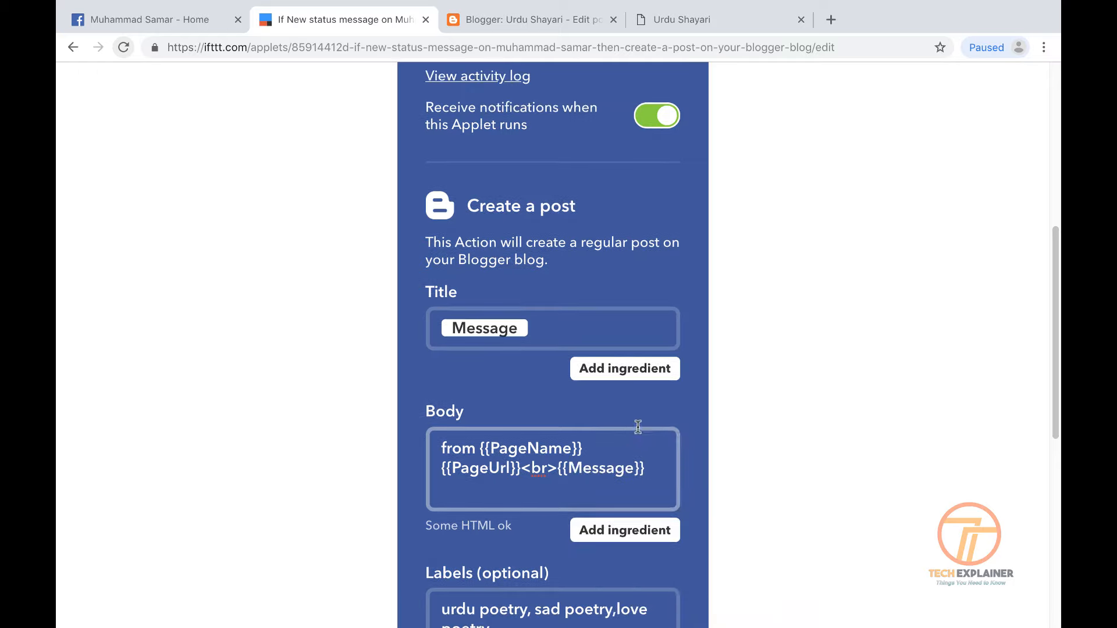
pyautogui.scroll(1, 634, 440)
pyautogui.scroll(-4, 656, 487)
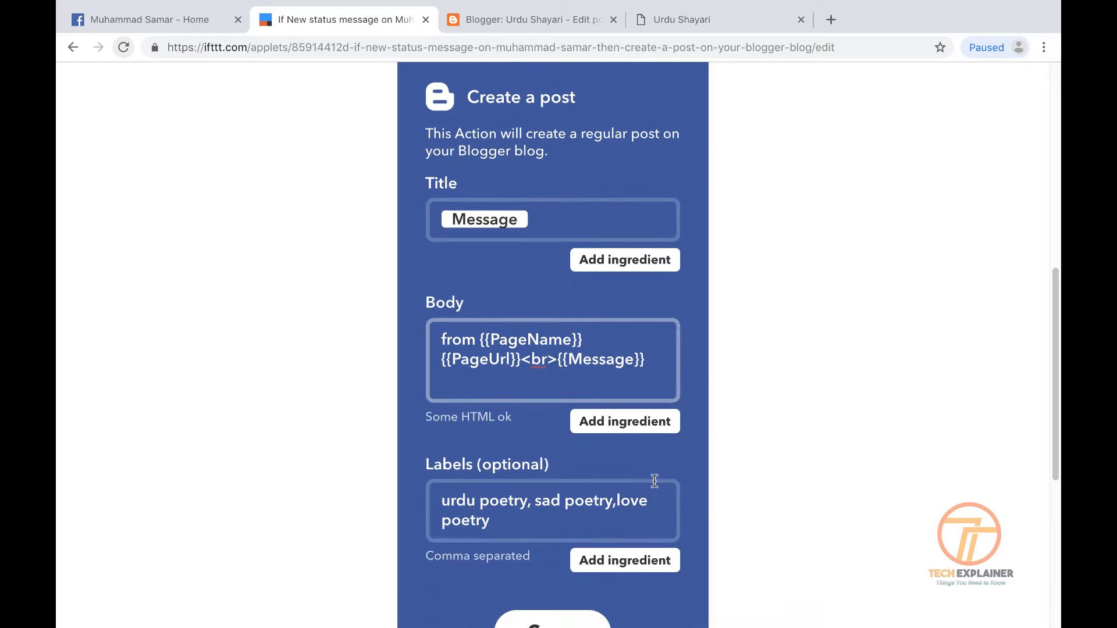
pyautogui.click(553, 604)
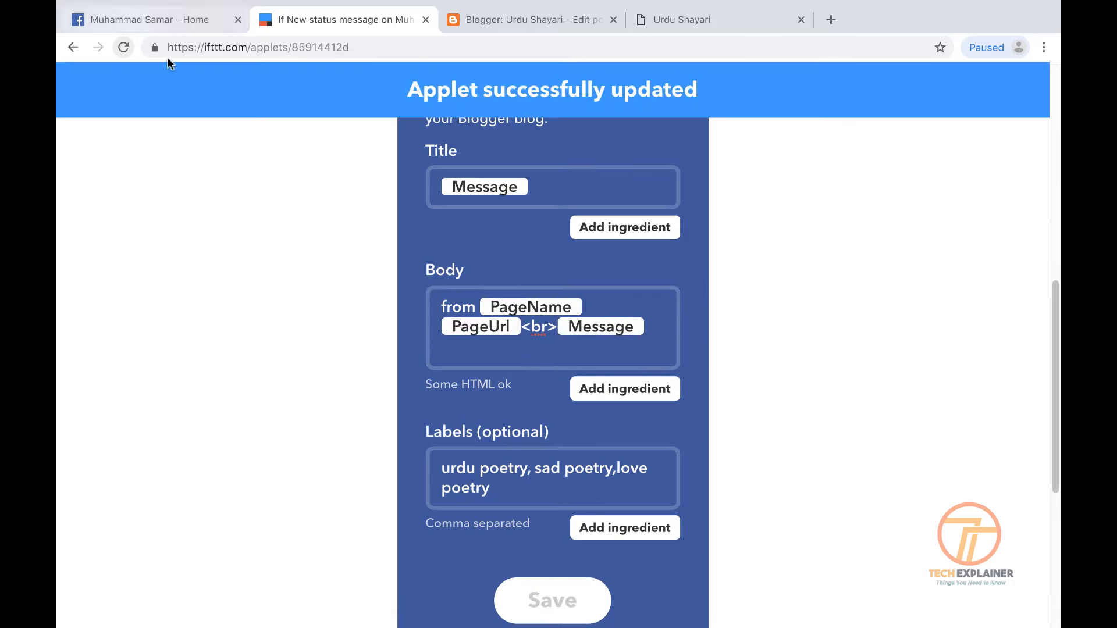
# Copy the two Urdu lines of the 19:58 post on the Facebook Page
pyautogui.click(153, 26)
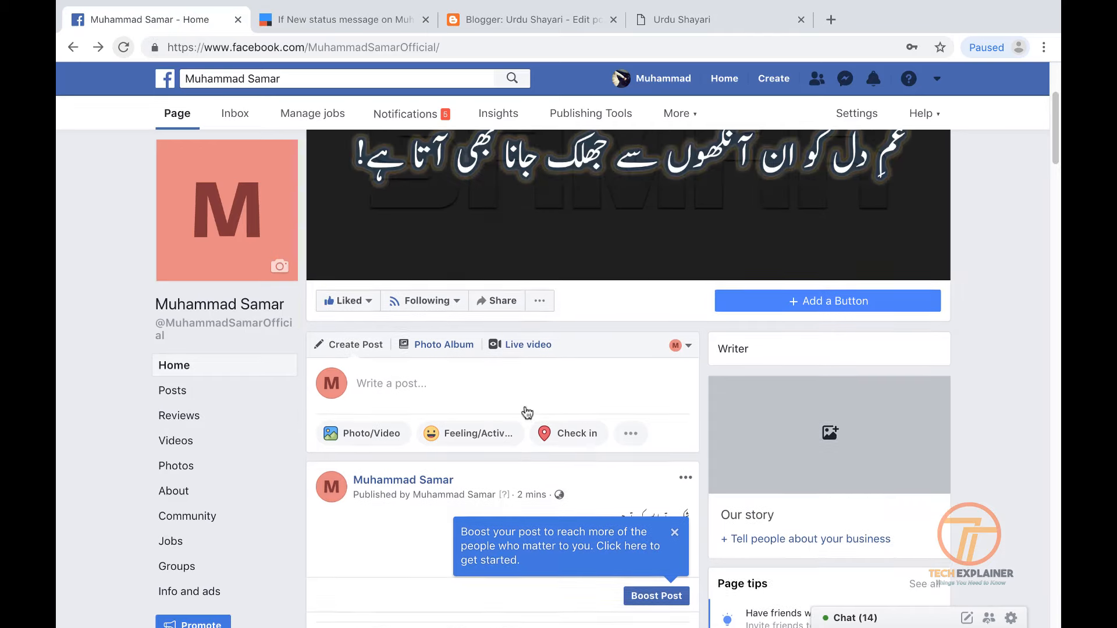
pyautogui.scroll(-10, 527, 410)
pyautogui.scroll(-5, 527, 410)
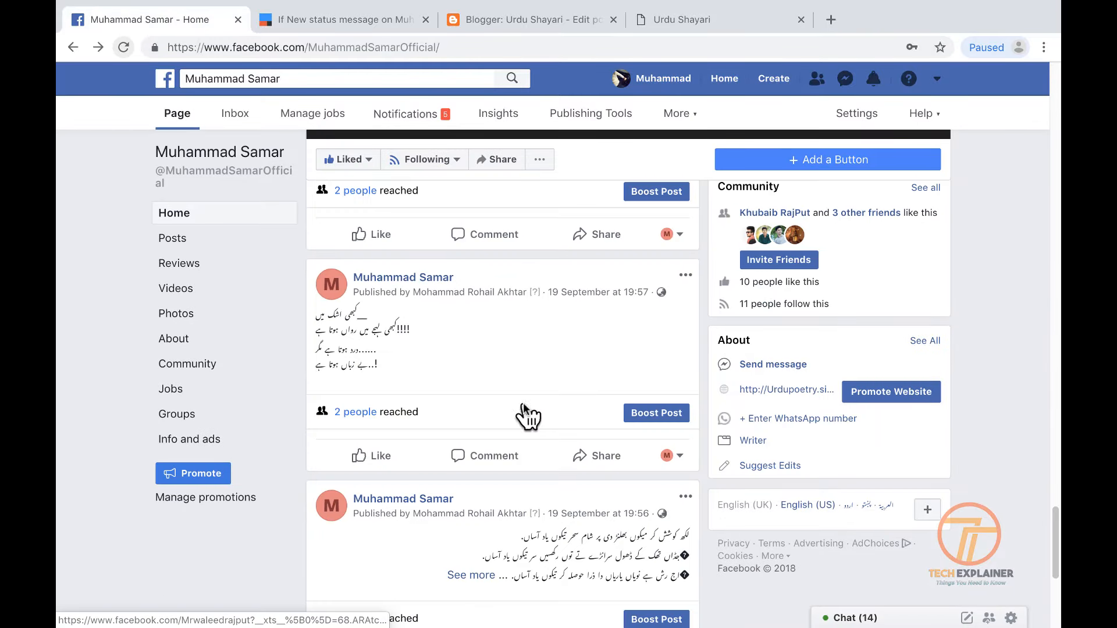
pyautogui.scroll(-4, 650, 543)
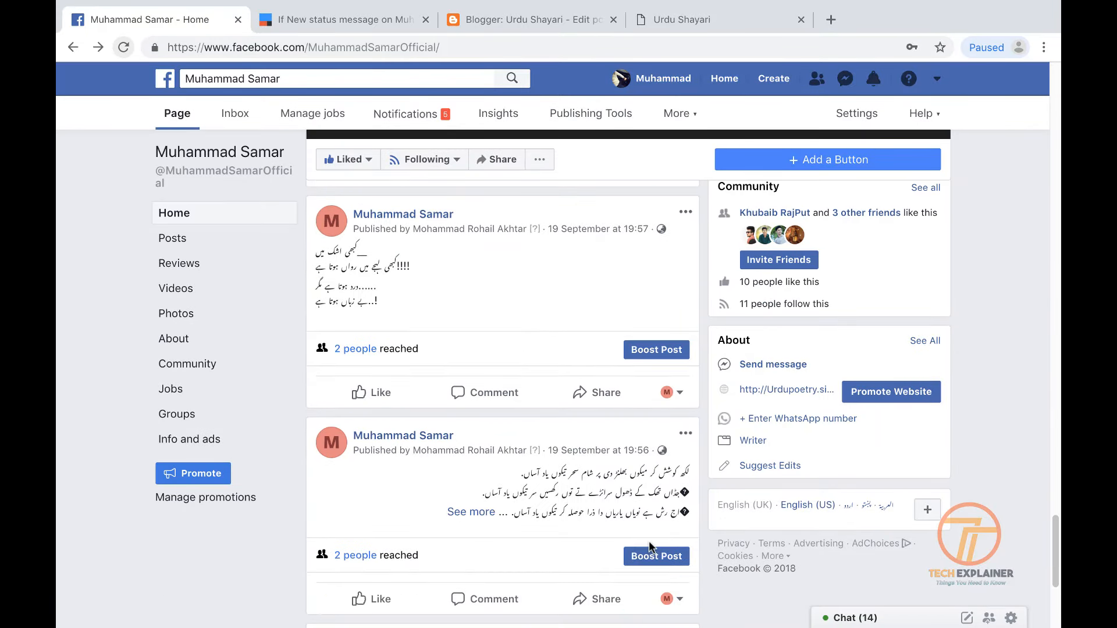
pyautogui.scroll(-2, 395, 547)
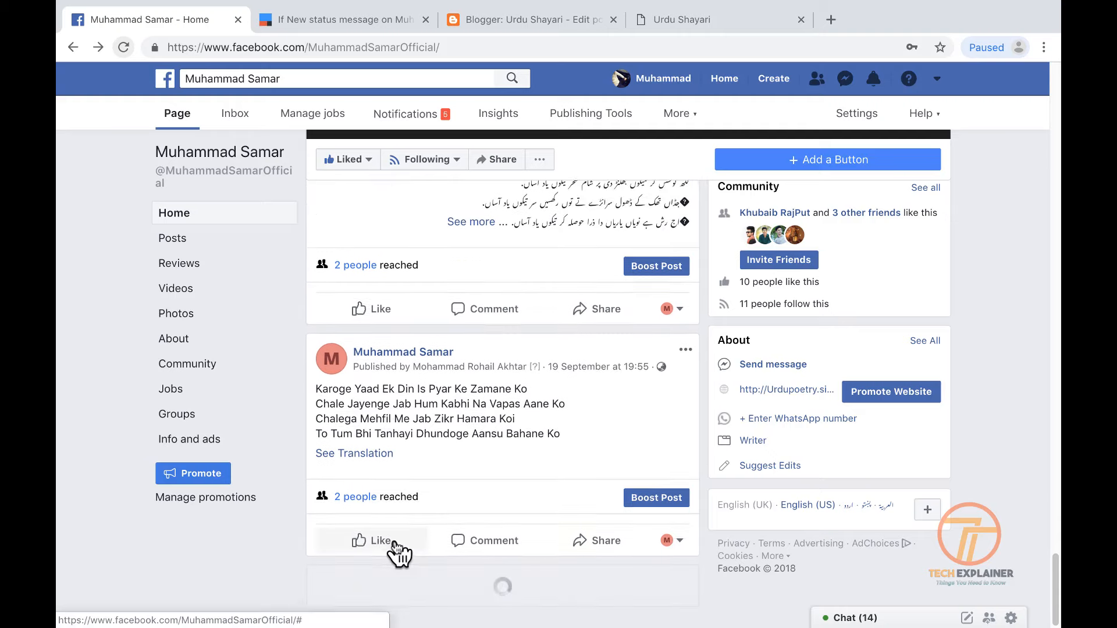
pyautogui.scroll(20, 396, 553)
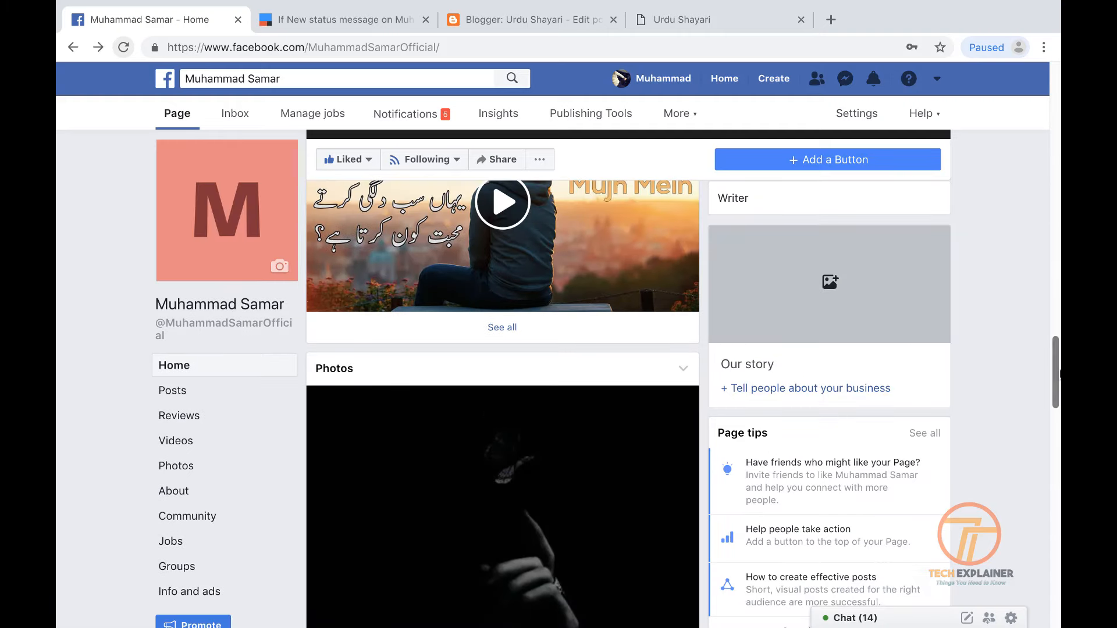
pyautogui.moveTo(1056, 358); pyautogui.dragTo(1051, 265)
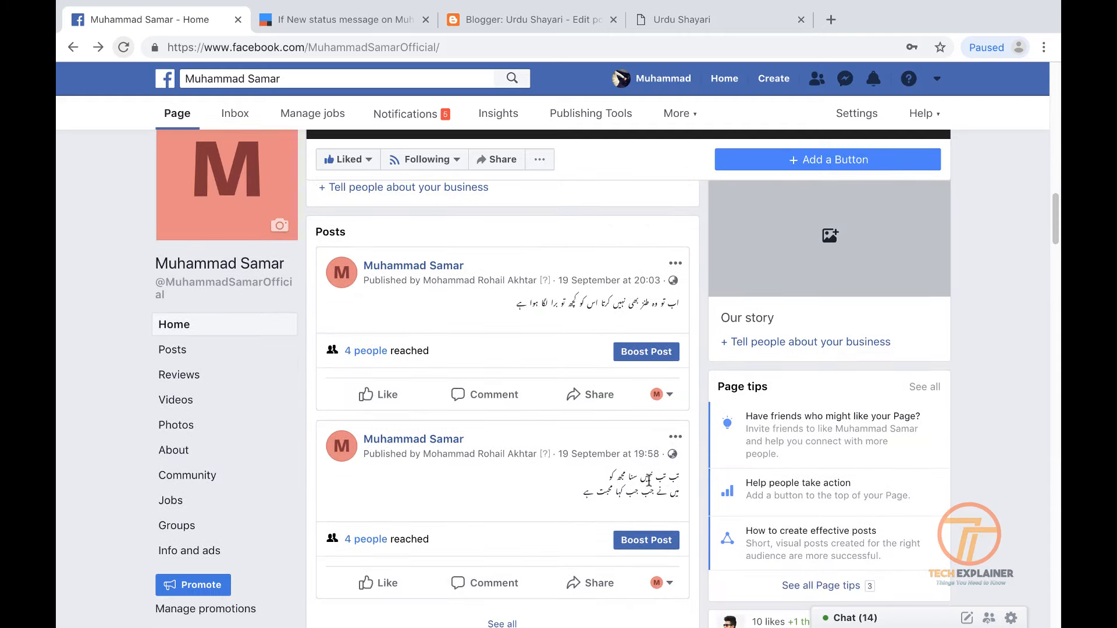
pyautogui.moveTo(675, 477); pyautogui.dragTo(584, 495)
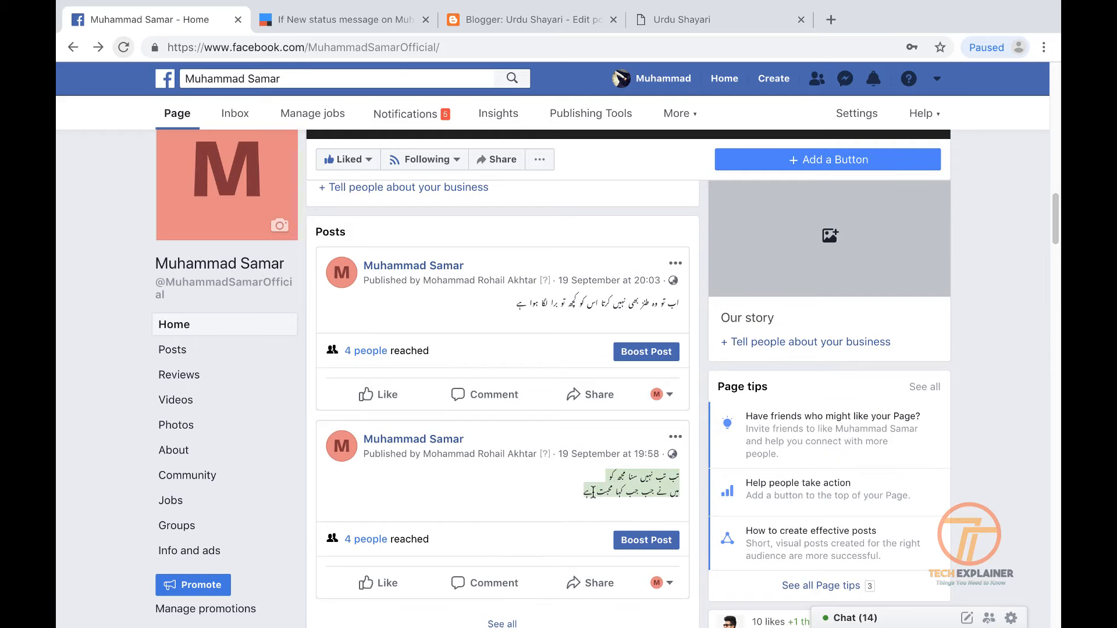
pyautogui.rightClick(605, 493)
pyautogui.click(651, 514)
# Paste the two lines into a new Page post and share it
pyautogui.moveTo(1055, 211); pyautogui.dragTo(1050, 102)
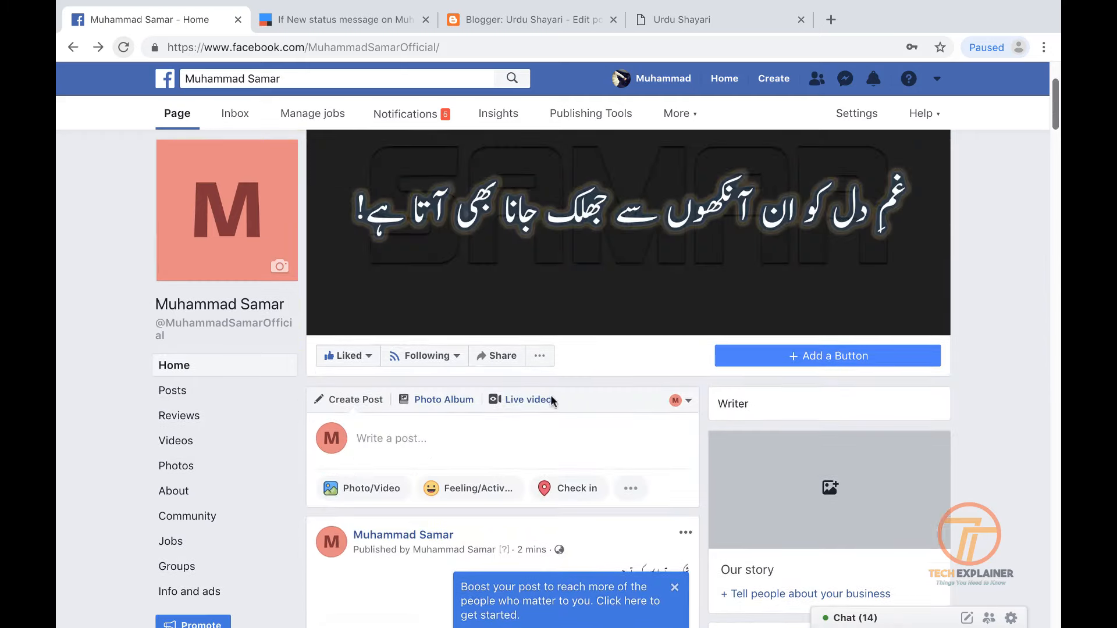
pyautogui.rightClick(389, 447)
pyautogui.click(375, 445)
pyautogui.rightClick(375, 446)
pyautogui.click(433, 517)
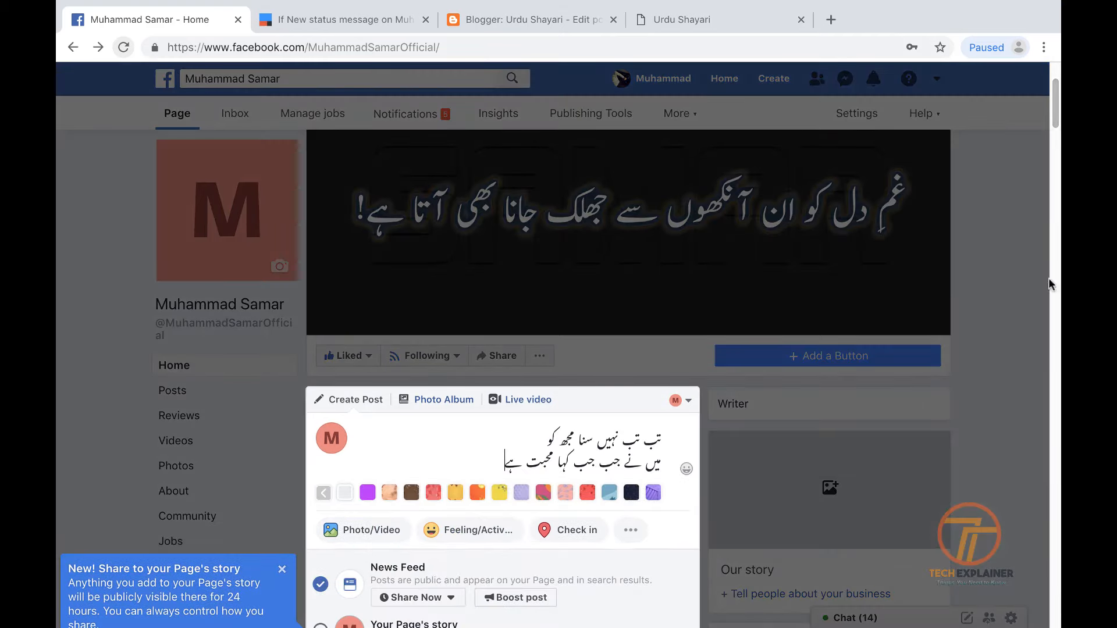
pyautogui.moveTo(1055, 113); pyautogui.dragTo(1055, 141)
pyautogui.click(544, 379)
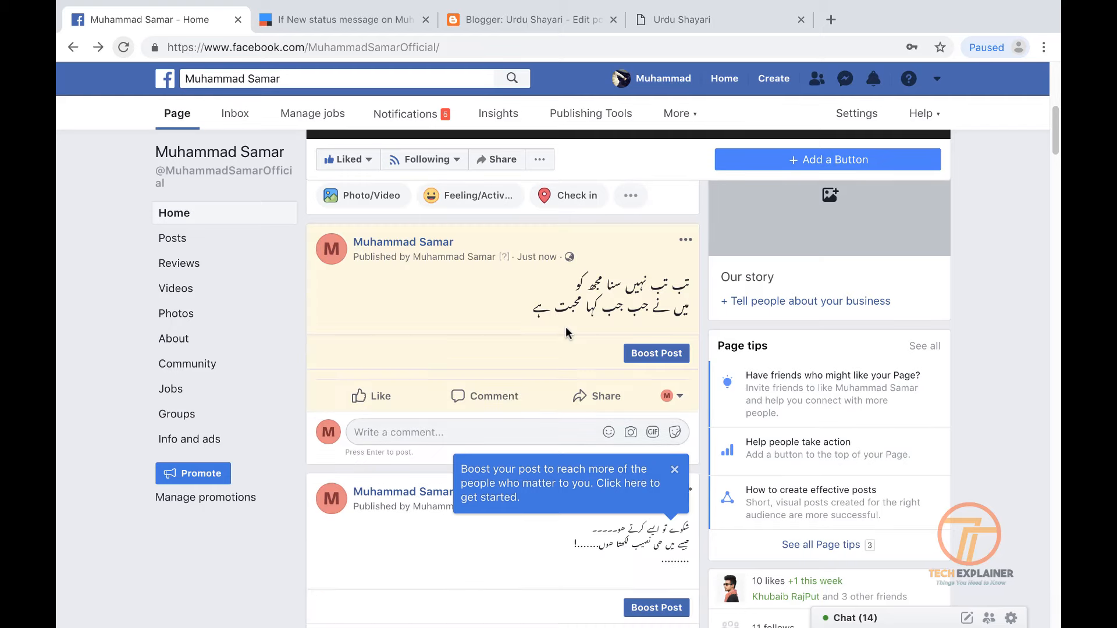
# Leave the Blogger post editor for the All posts list and reload it
pyautogui.click(480, 11)
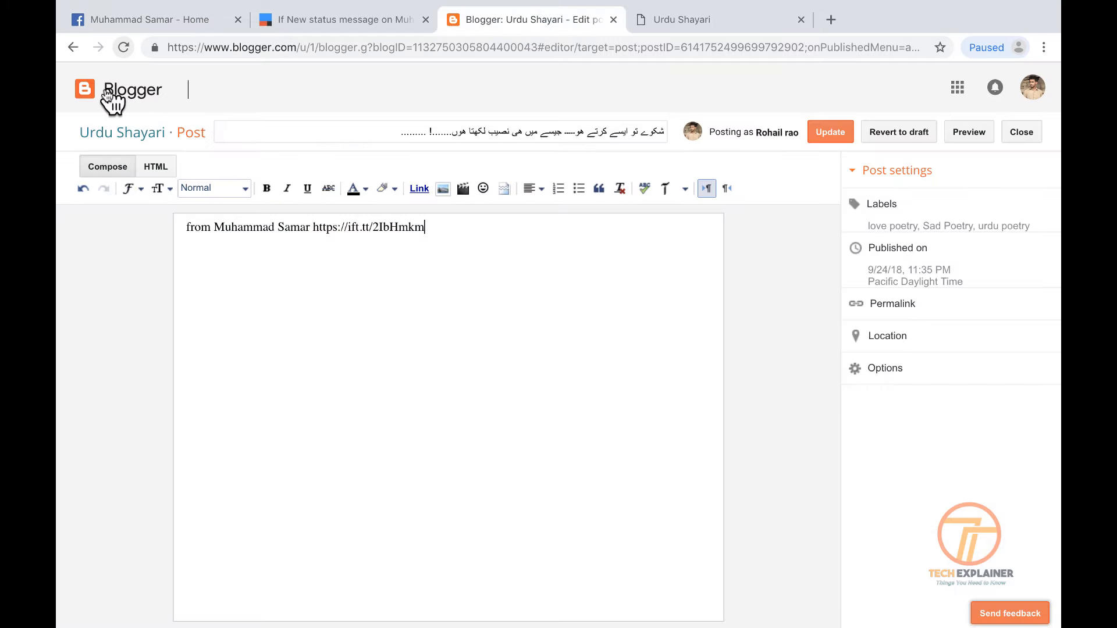
pyautogui.click(74, 47)
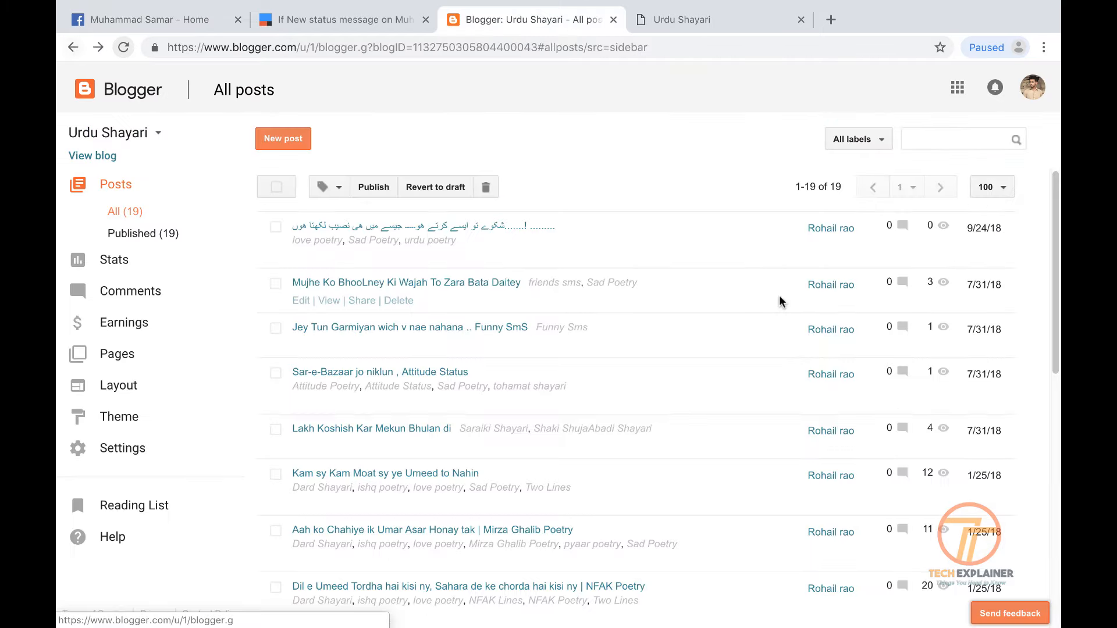
pyautogui.click(116, 52)
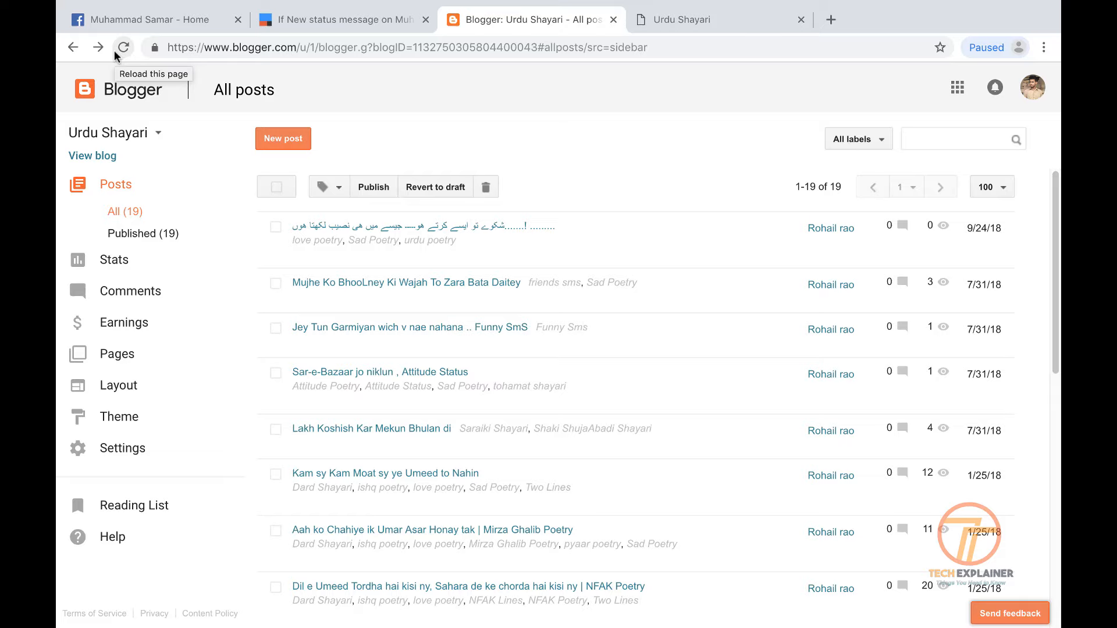
pyautogui.click(122, 50)
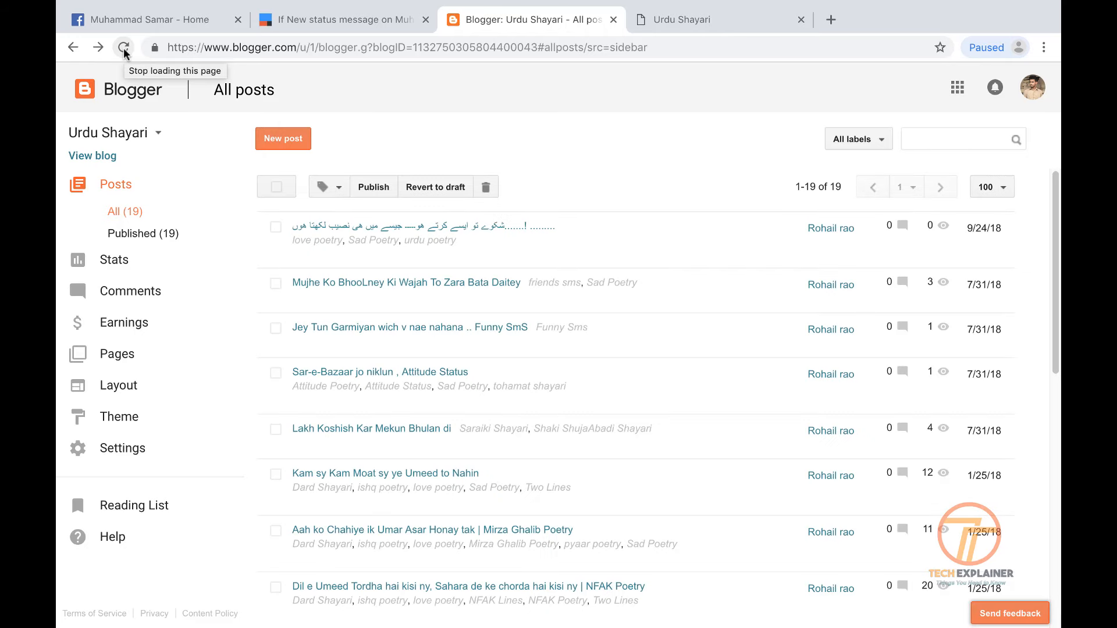
pyautogui.moveTo(657, 6)
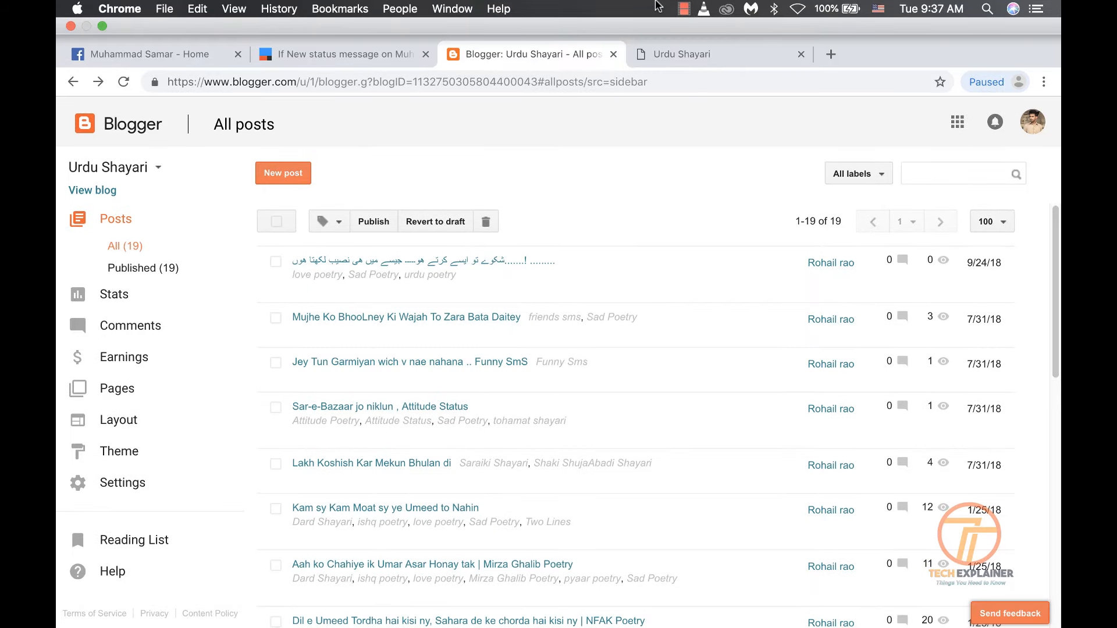
# Reload All posts again until the new Urdu poem post appears, making 20 posts
pyautogui.click(321, 53)
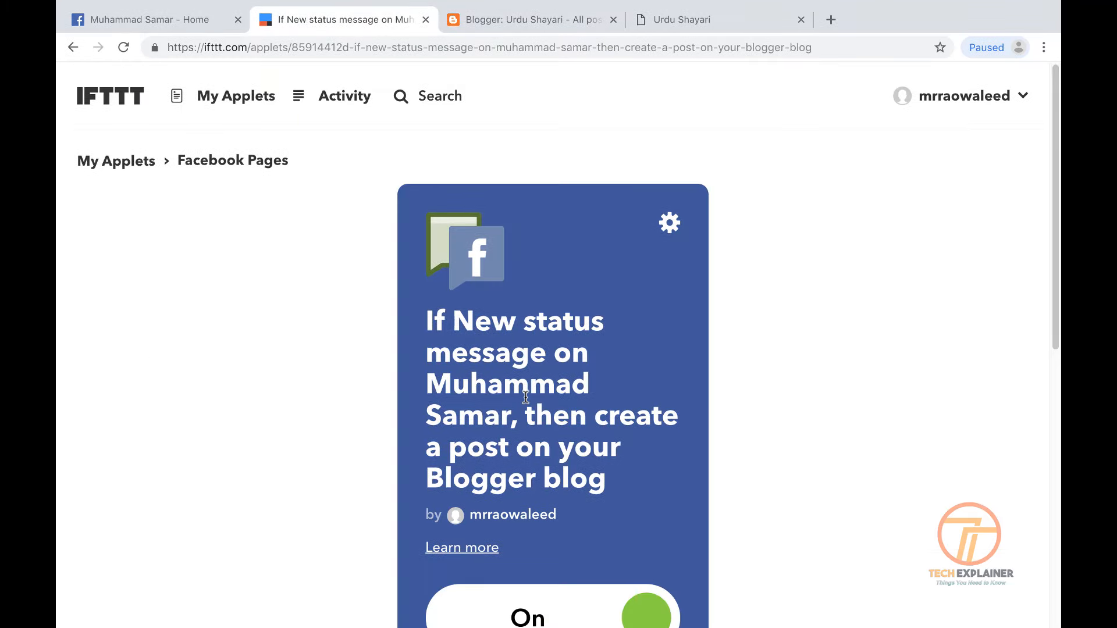
pyautogui.scroll(-5, 443, 175)
pyautogui.click(481, 25)
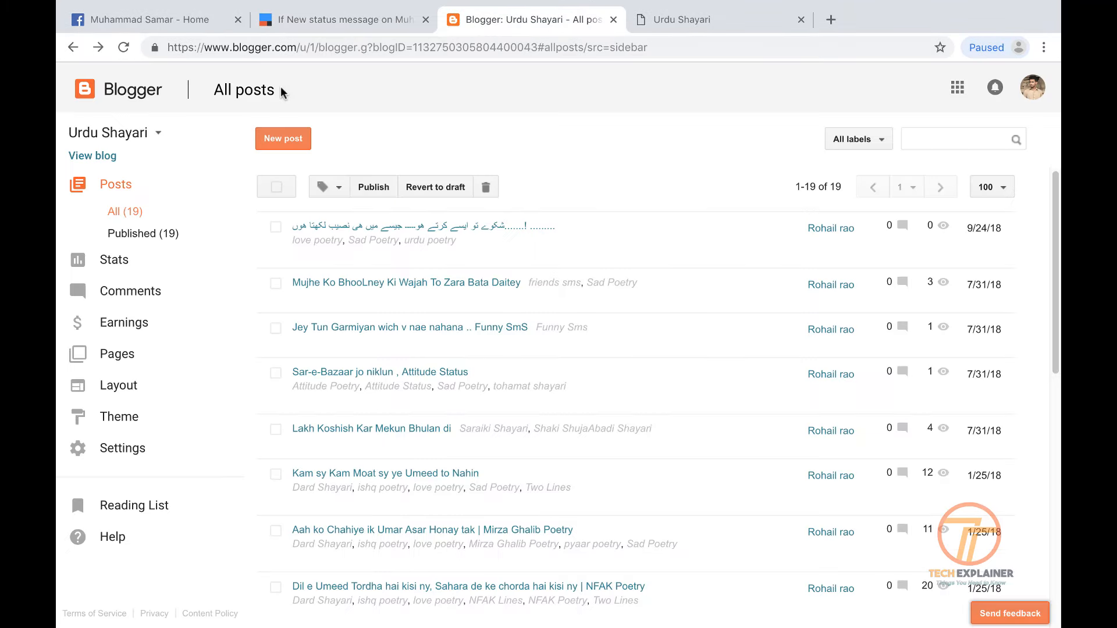
pyautogui.click(124, 48)
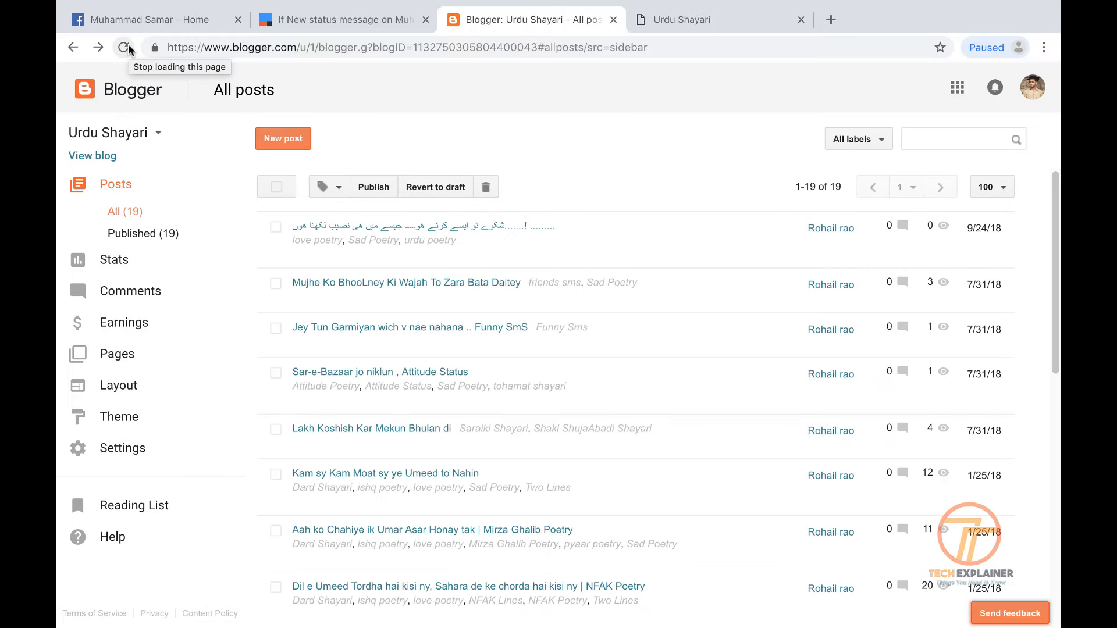
pyautogui.moveTo(815, 5)
pyautogui.click(684, 8)
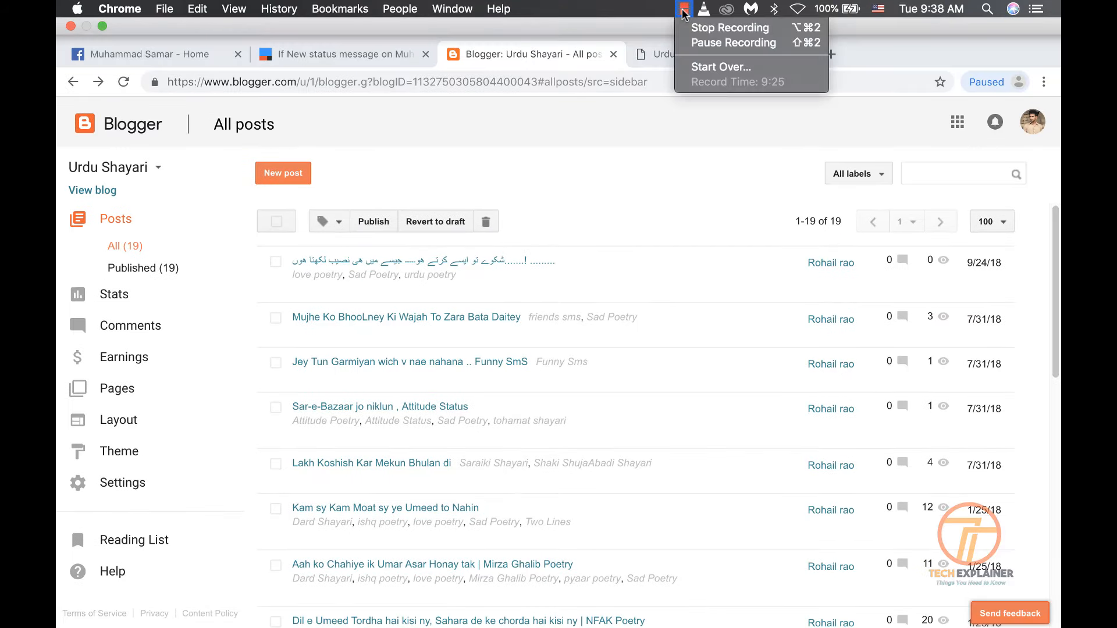
pyautogui.click(723, 44)
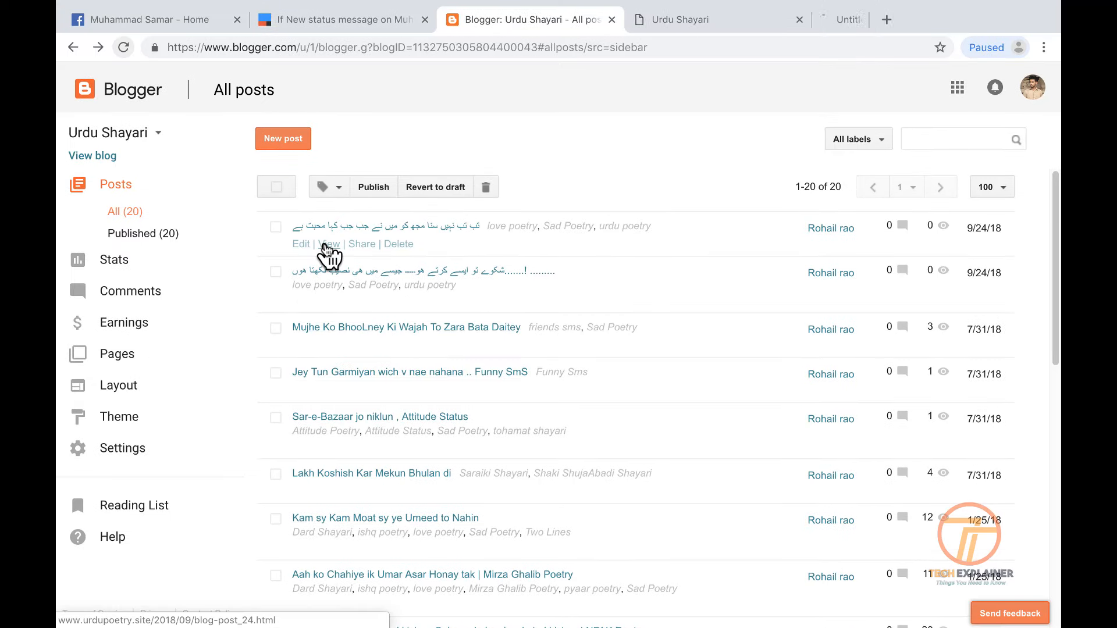
# Open the new post's live page on urdupoetry.site from Blogger's All posts list
pyautogui.click(903, 3)
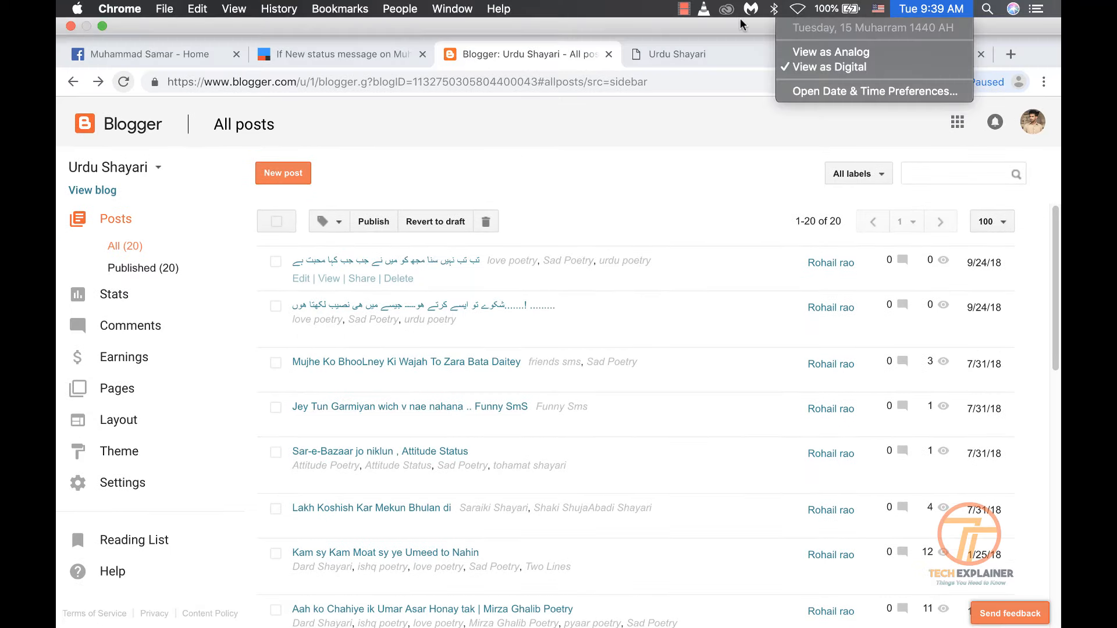
pyautogui.click(721, 127)
pyautogui.click(839, 63)
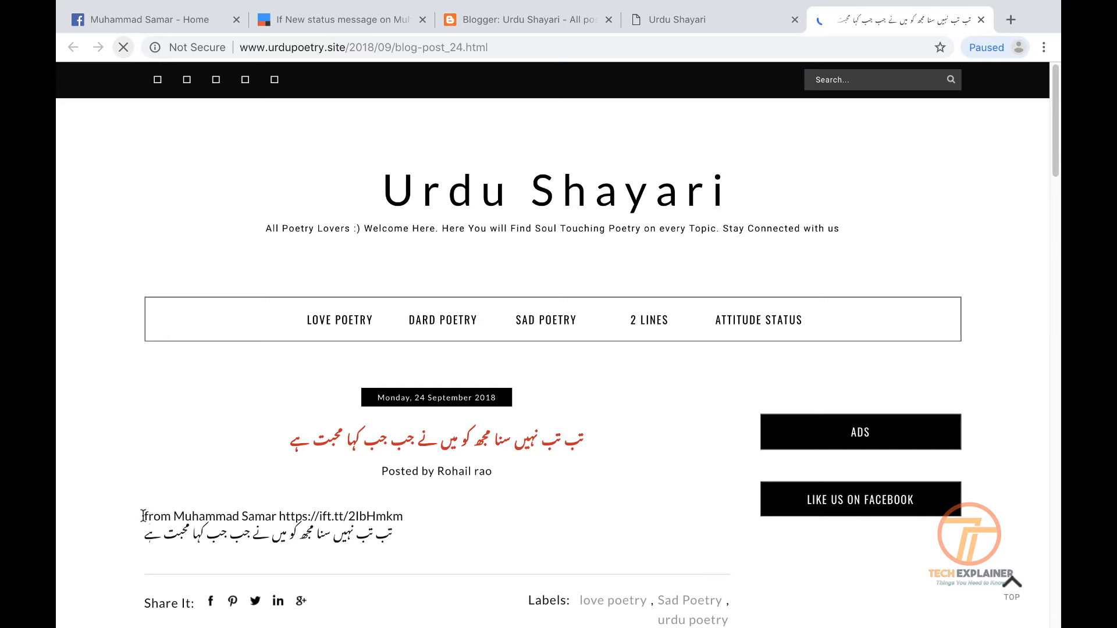
# Check that the post body holds the IFTTT page link followed by the Urdu poem
pyautogui.moveTo(143, 516); pyautogui.dragTo(422, 510)
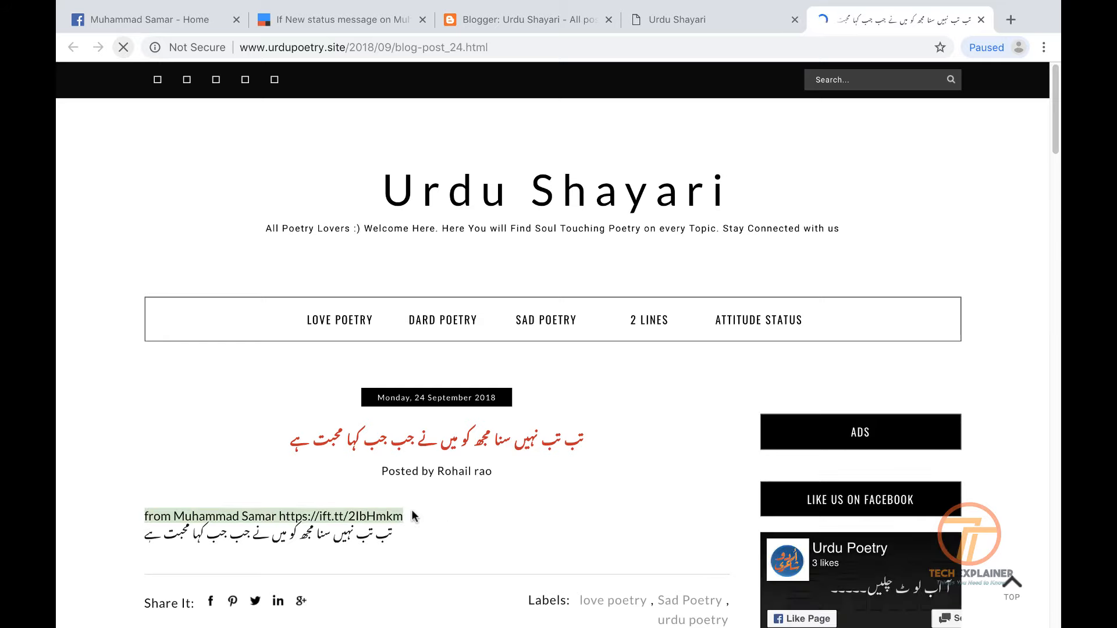
pyautogui.moveTo(280, 516); pyautogui.dragTo(396, 523)
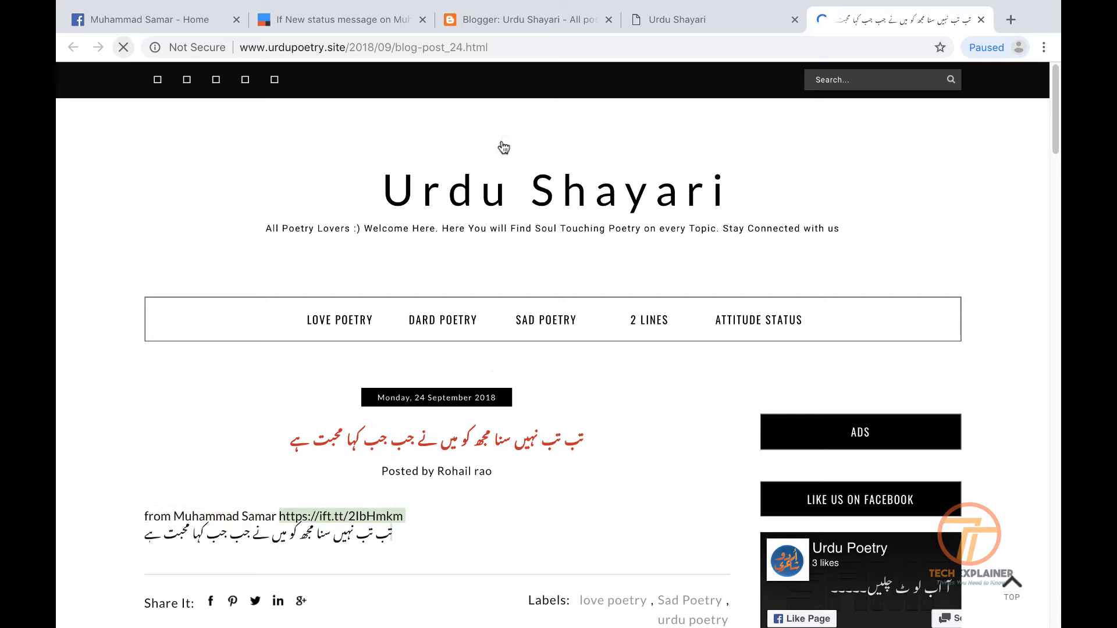
pyautogui.scroll(-7, 491, 377)
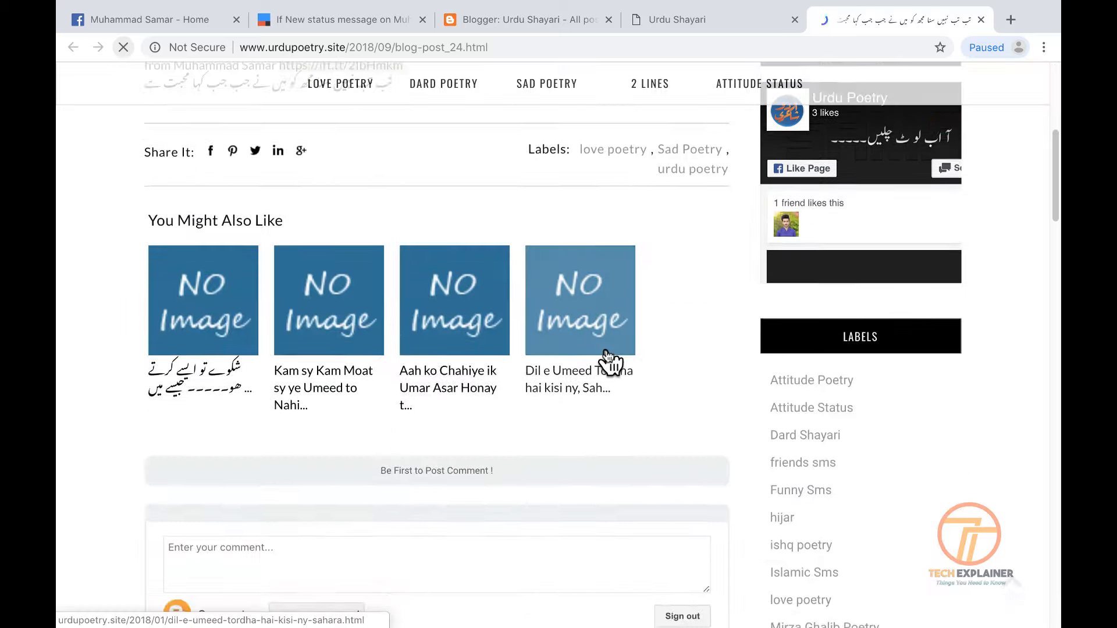
pyautogui.scroll(-1, 611, 365)
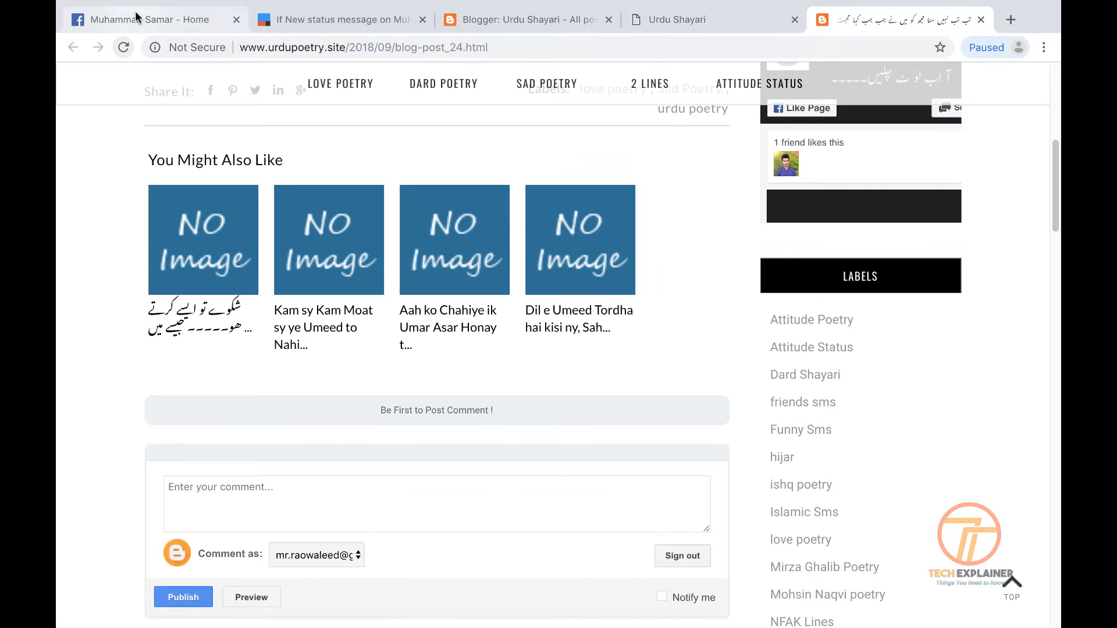
pyautogui.moveTo(136, 5)
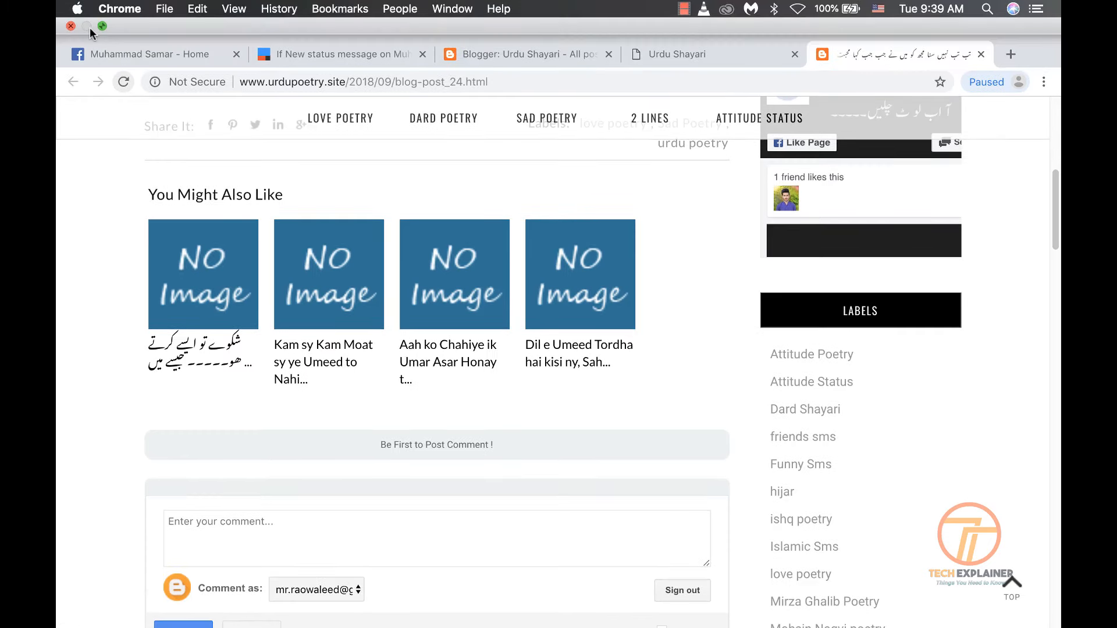